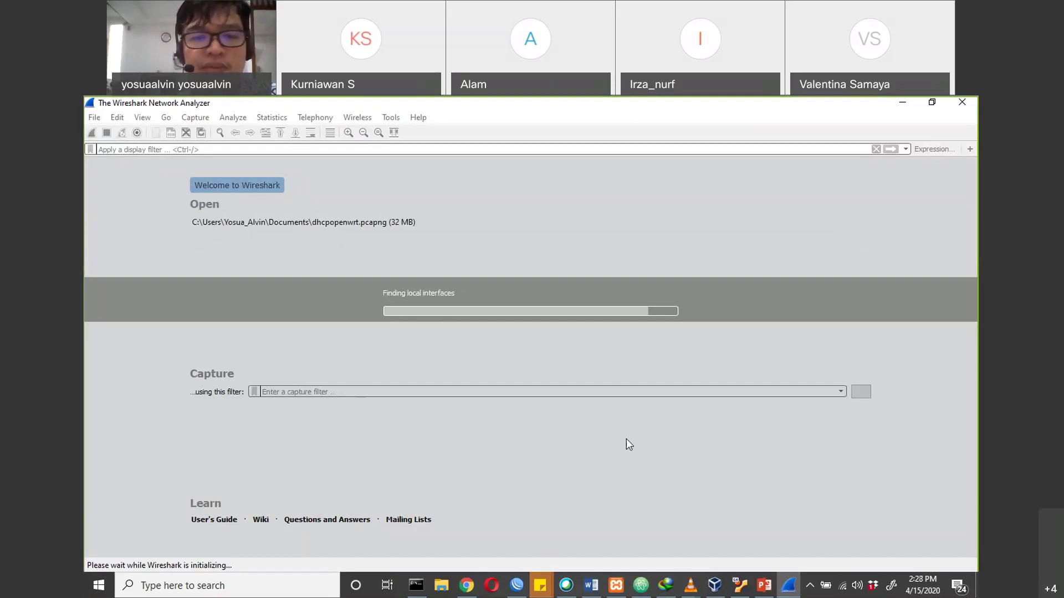
left_click(809, 586)
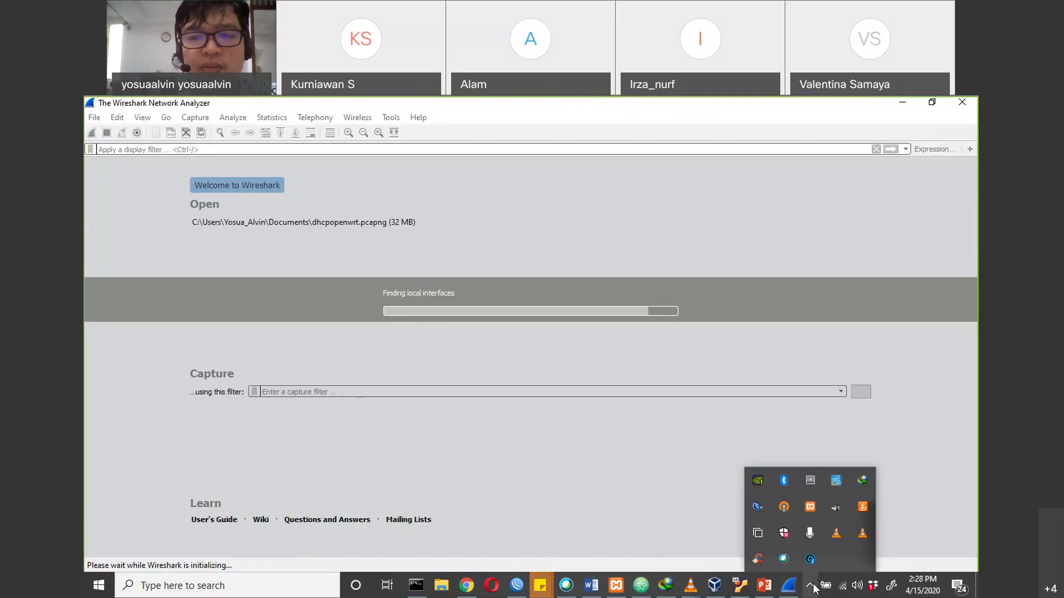
left_click(650, 333)
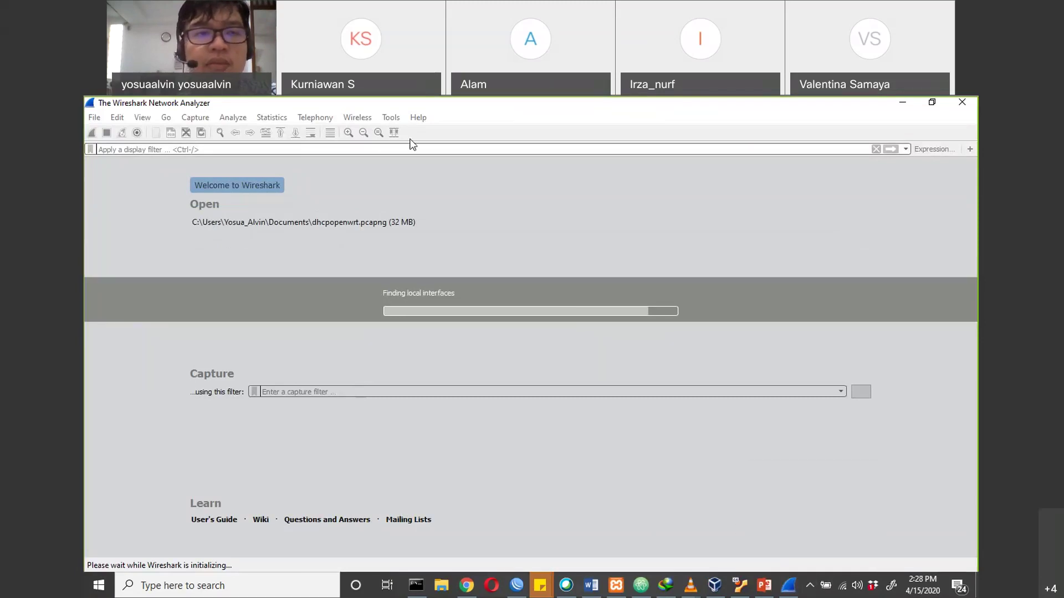
left_click(339, 107)
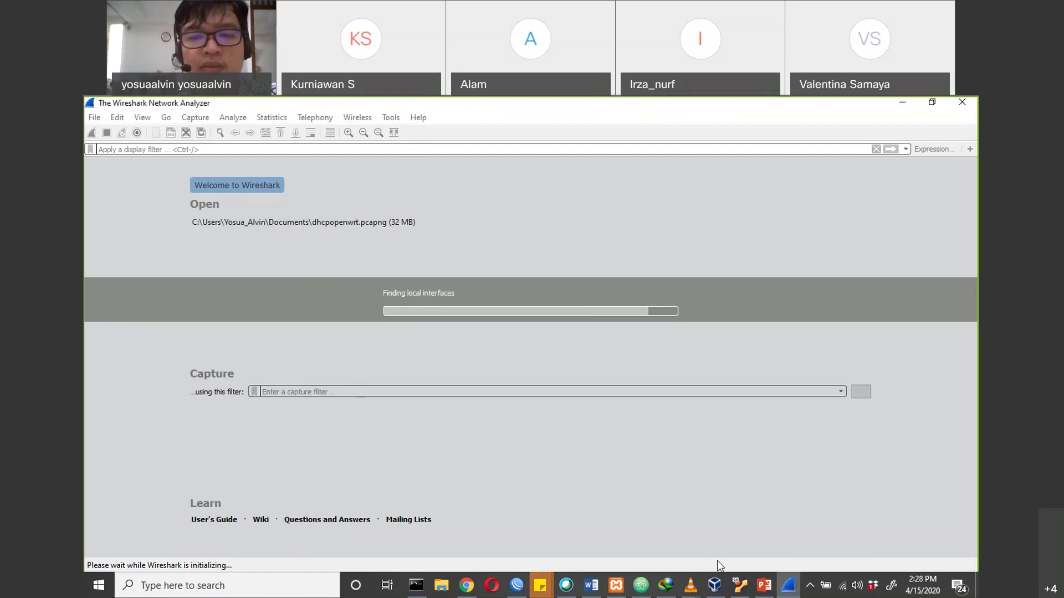
Switch to the VLC window holding the AnalisisVektorFilter.mp4 conversion and clear its playlist.
mouse_move(690, 586)
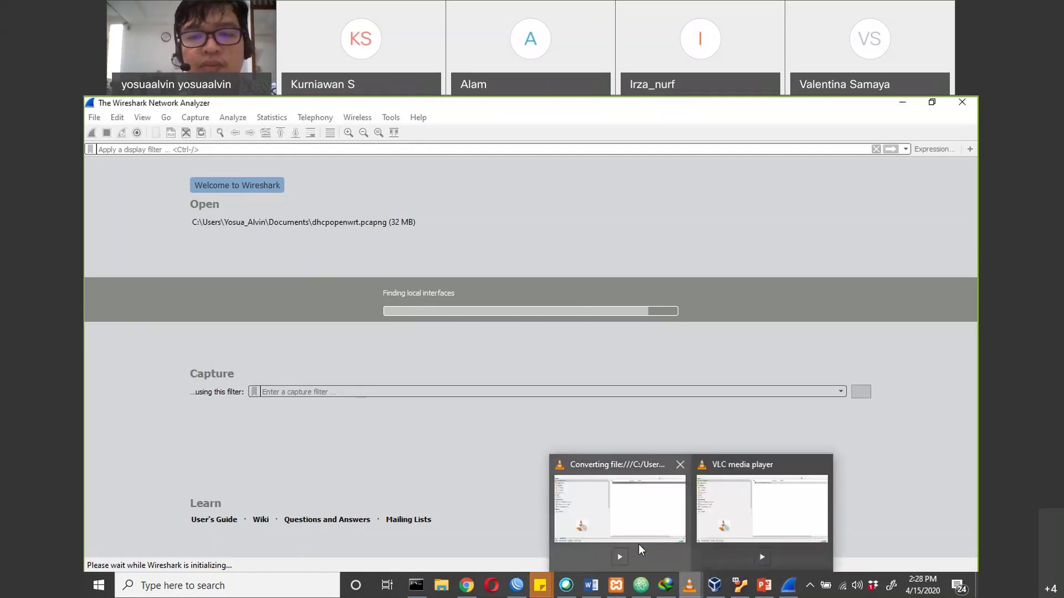
left_click(638, 544)
right_click(534, 164)
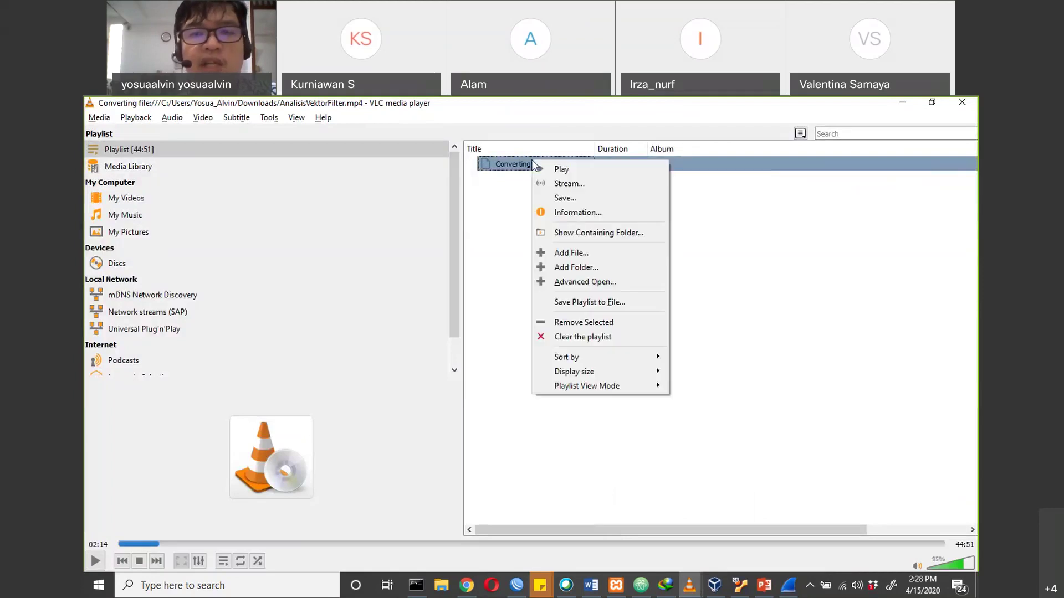
left_click(583, 337)
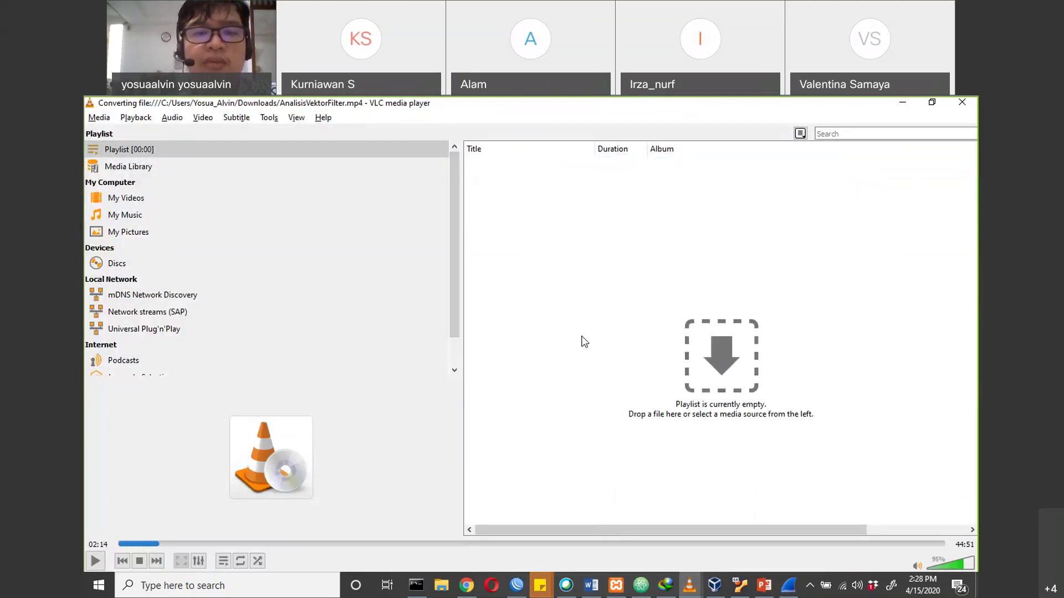
Open the media streaming setup with AnalisisVektorFilter.mp4 as the source file and its additional options shown.
left_click(99, 117)
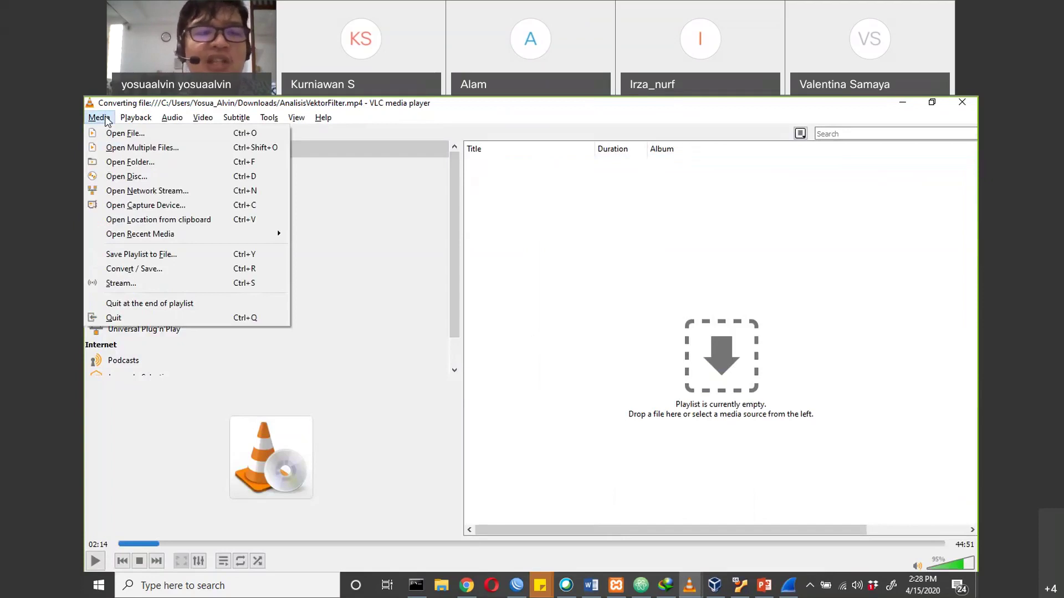
left_click(121, 283)
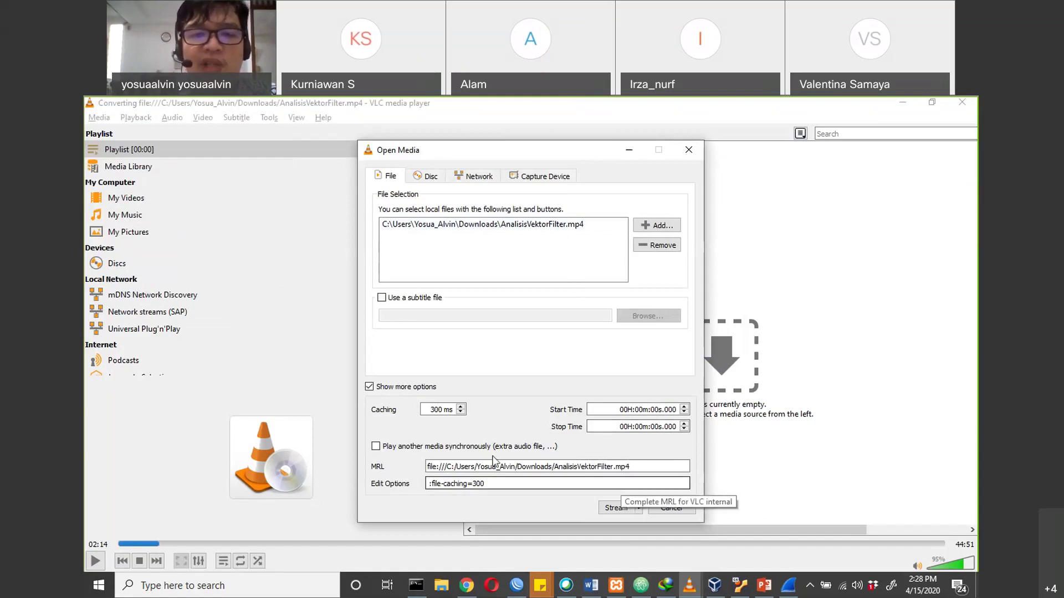
left_click(381, 388)
left_click(381, 388)
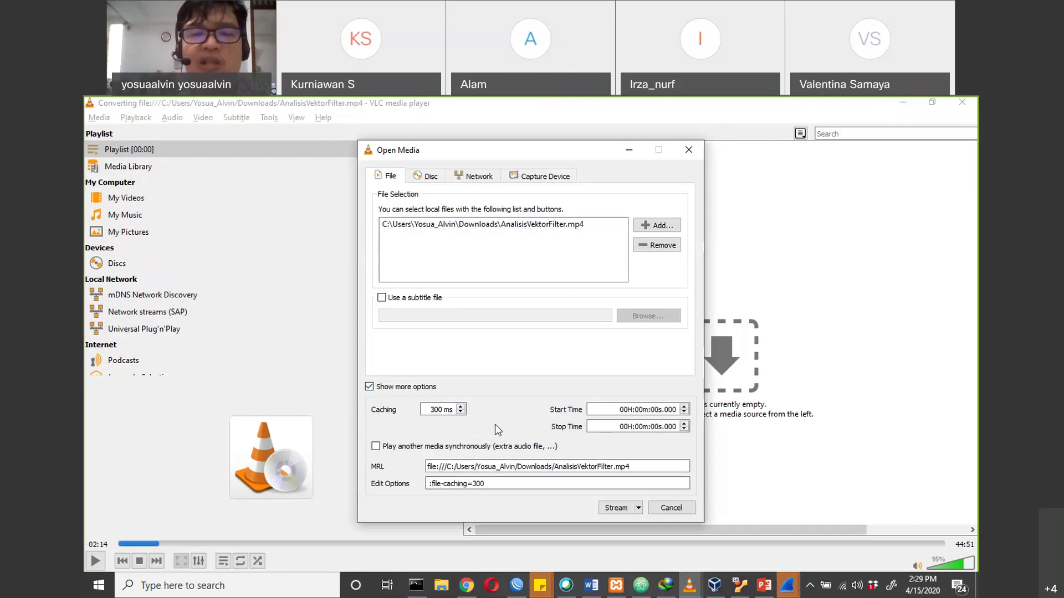
Switch to Wireshark, postponing its software update to be reminded another time.
left_click(788, 586)
left_click(835, 544)
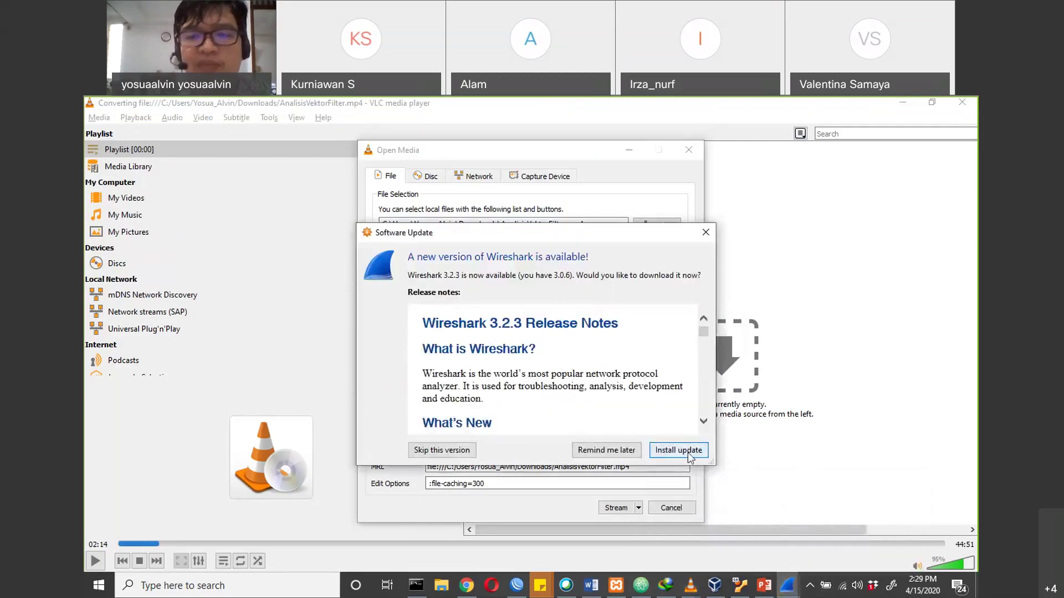
left_click(607, 450)
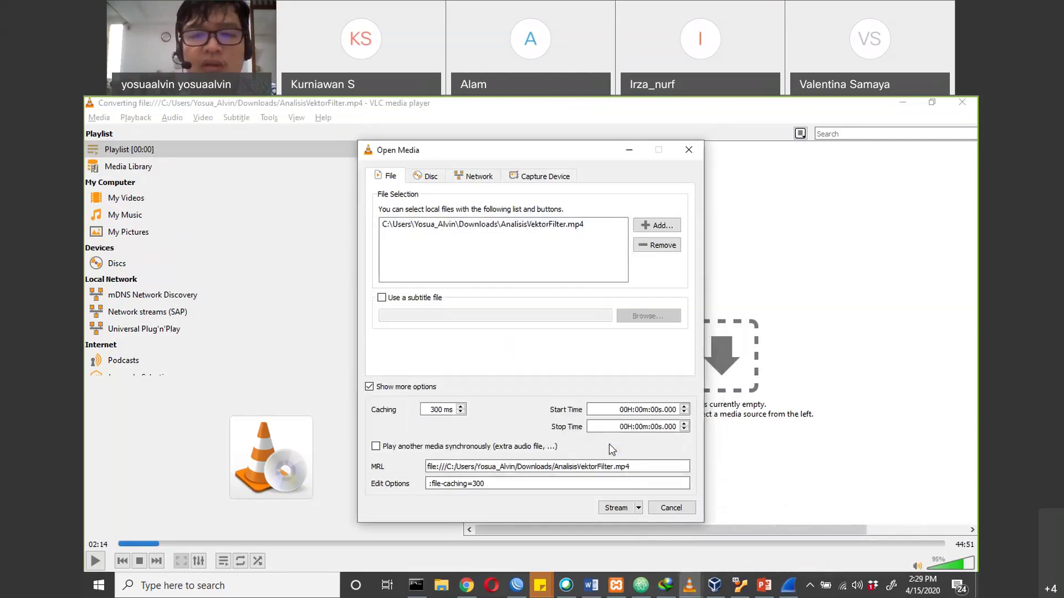
left_click(789, 585)
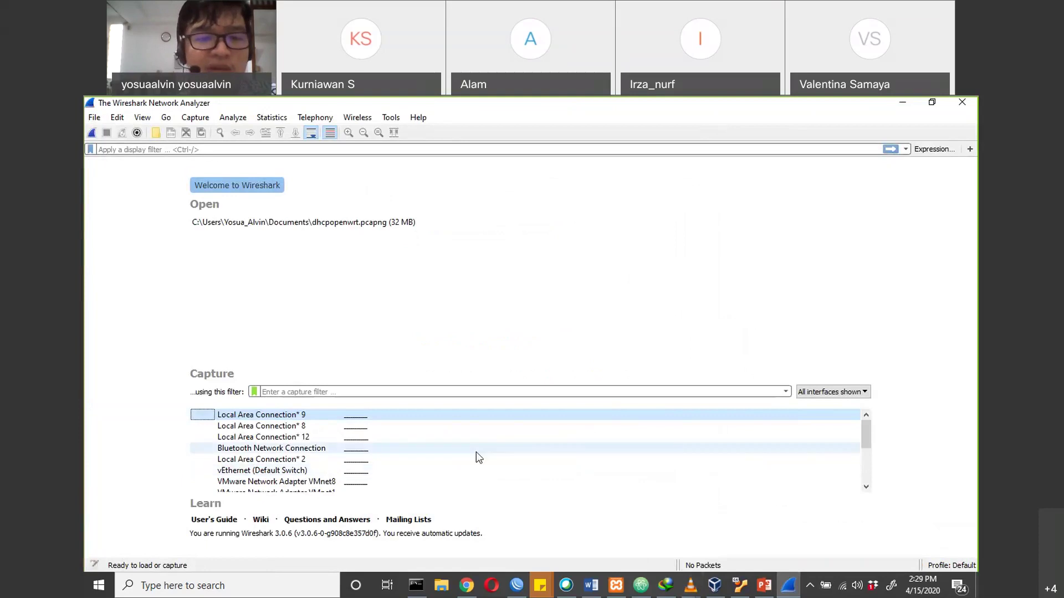
Find the VirtualBox Host-Only Network interface in the capture list and start a live capture on it.
mouse_move(477, 451)
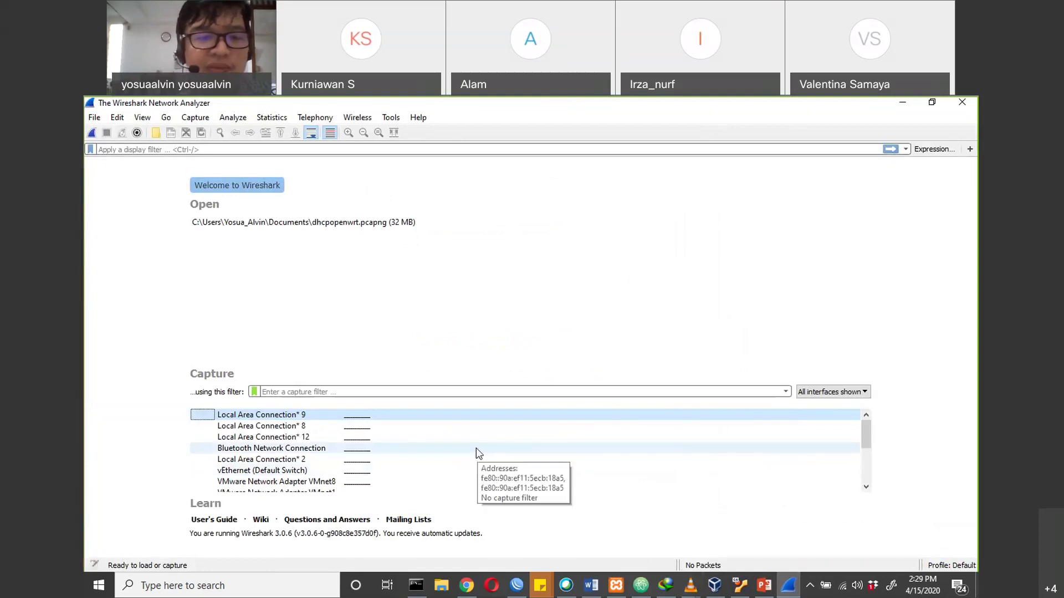
scroll(476, 450, "down", 4)
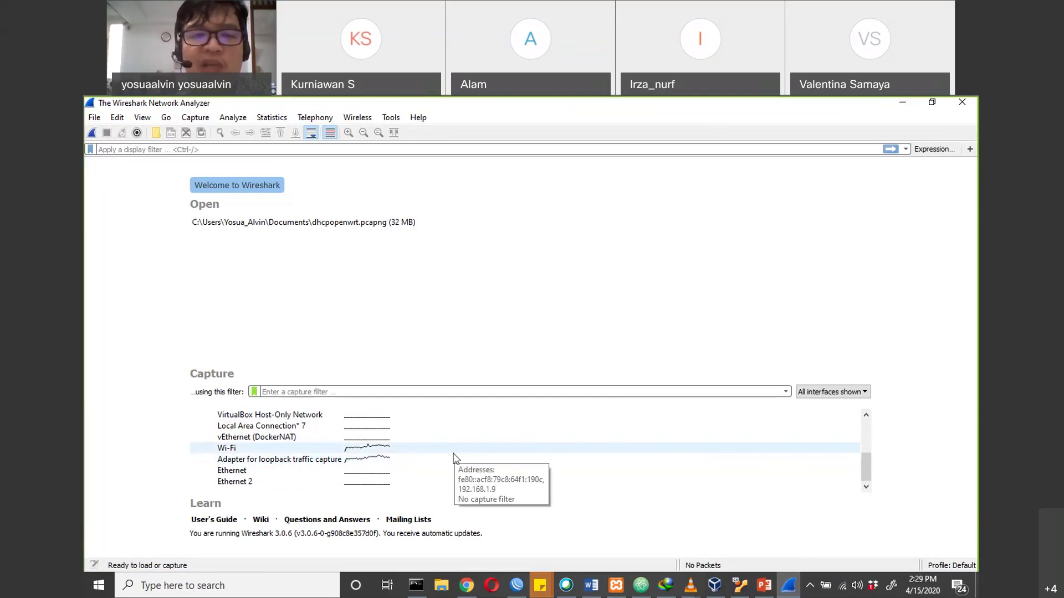
left_click(868, 416)
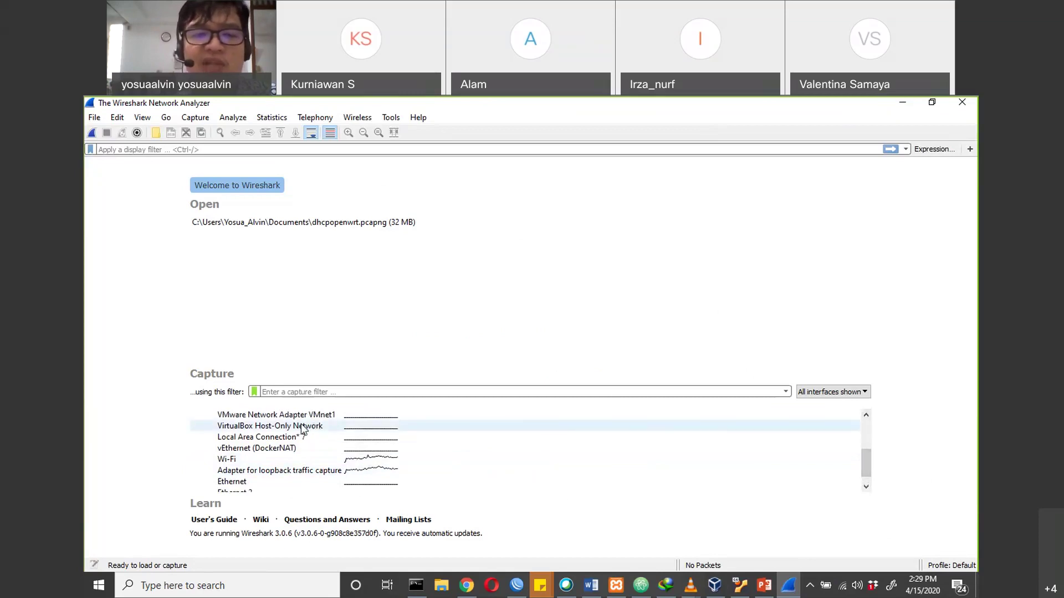
mouse_move(302, 427)
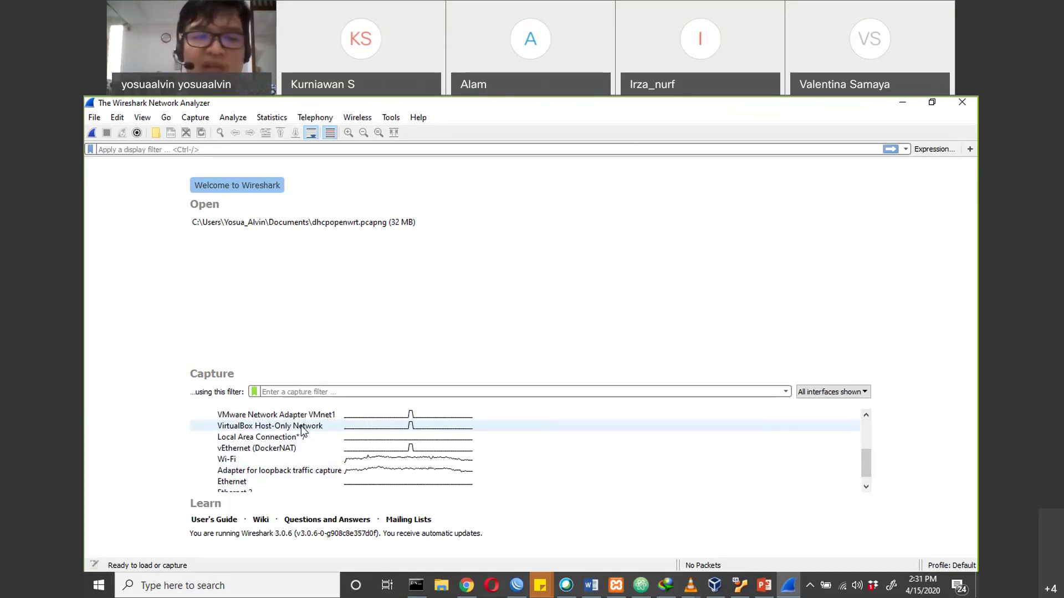
mouse_move(715, 585)
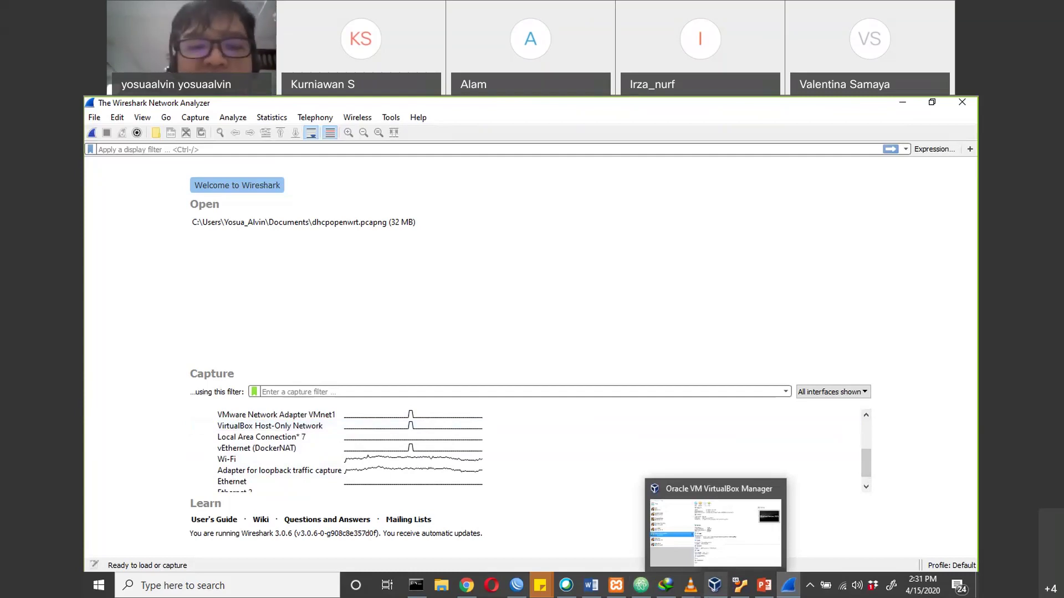
left_click(305, 429)
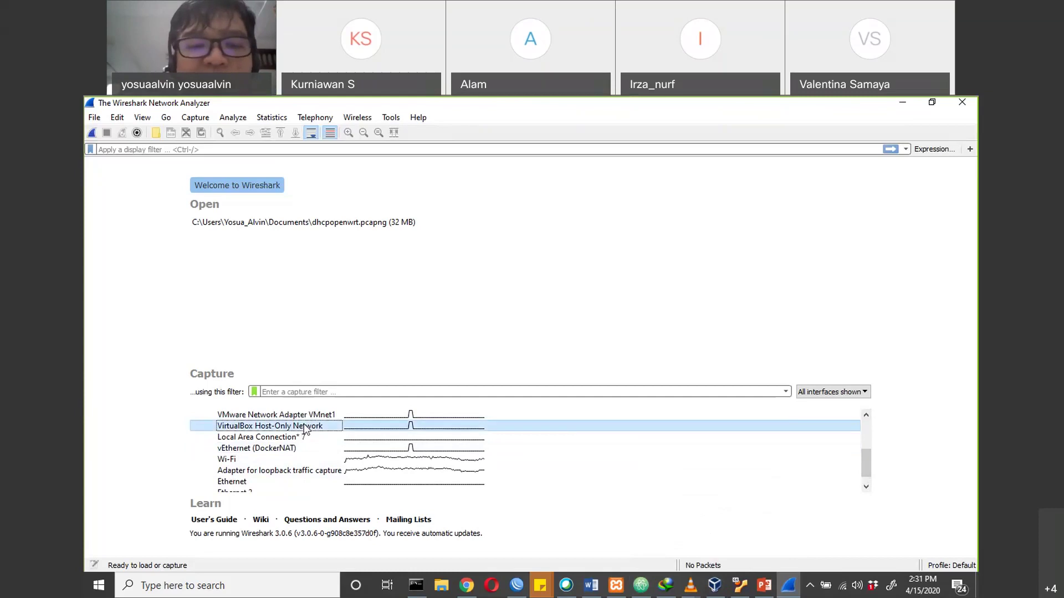
double_click(304, 426)
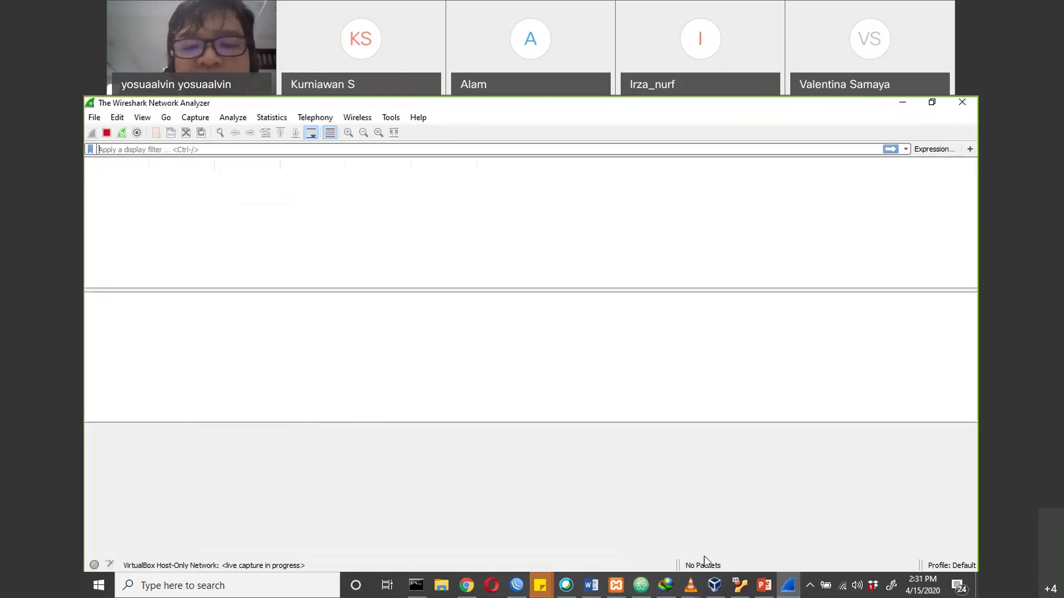
Switch back to VLC and start the stream output wizard for AnalisisVektorFilter.mp4, accepting the source.
left_click(698, 588)
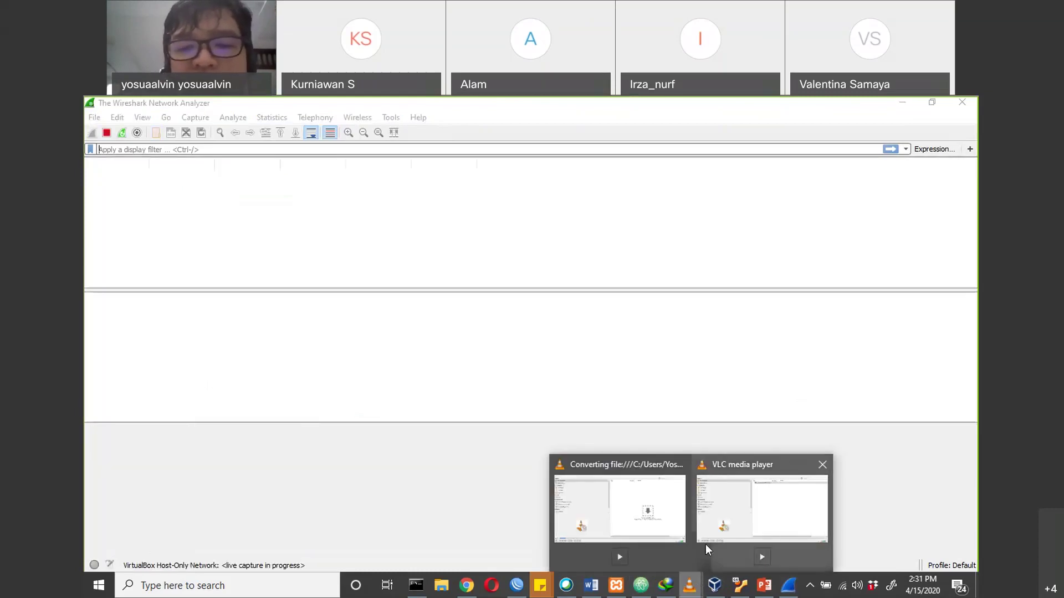
left_click(683, 526)
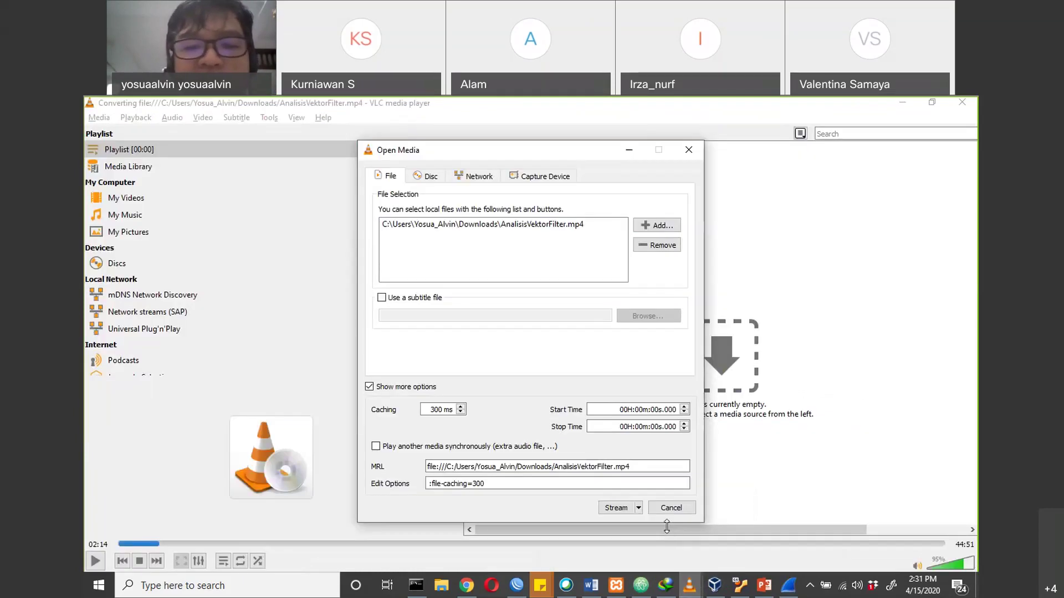
left_click(616, 508)
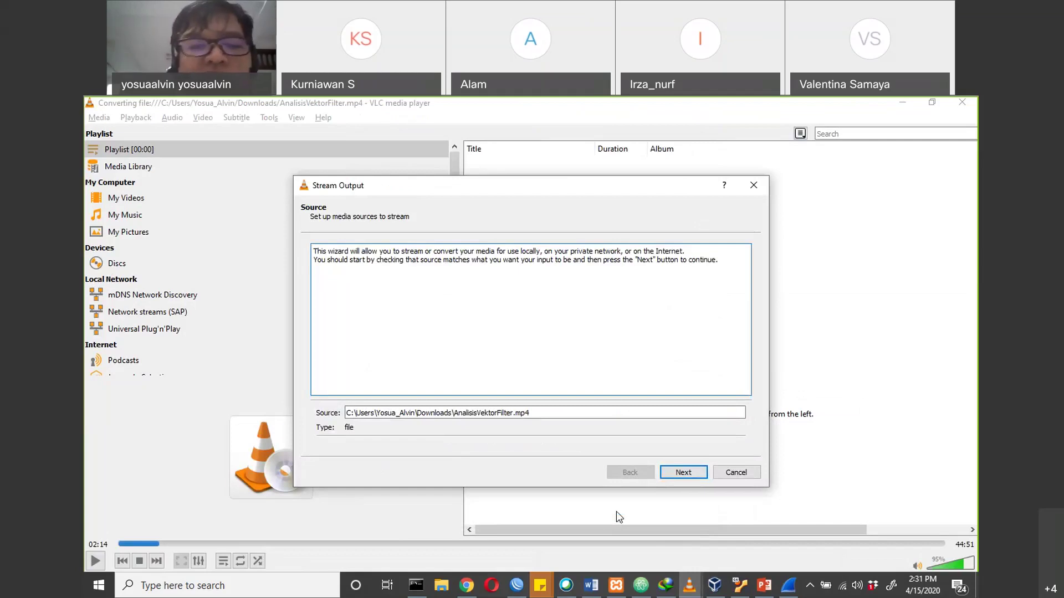
left_click(684, 476)
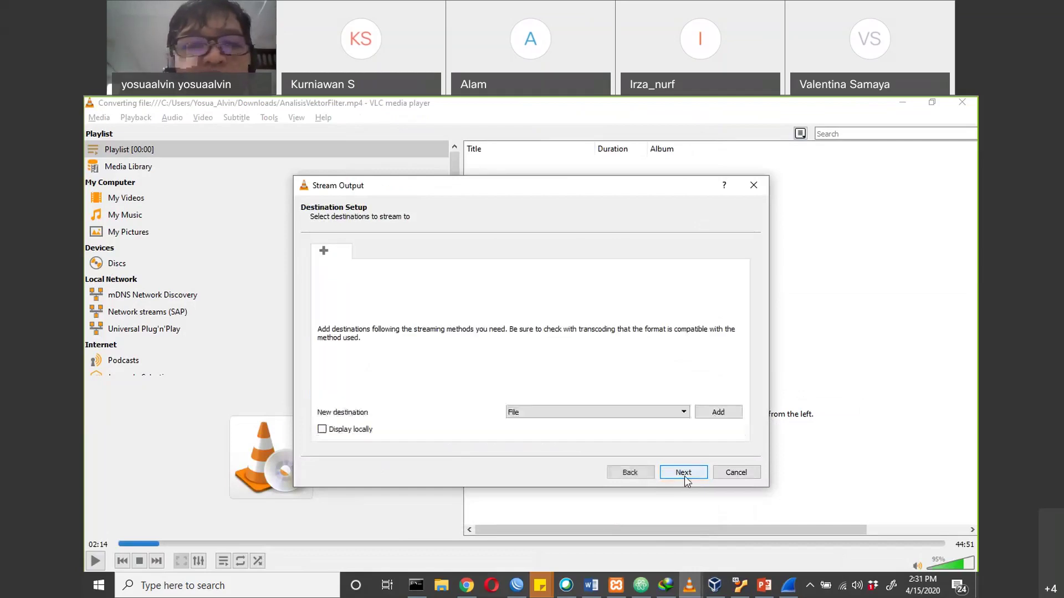
Add an RTSP destination on port 8554 with the path /streaming and accept the destination setup.
left_click(602, 412)
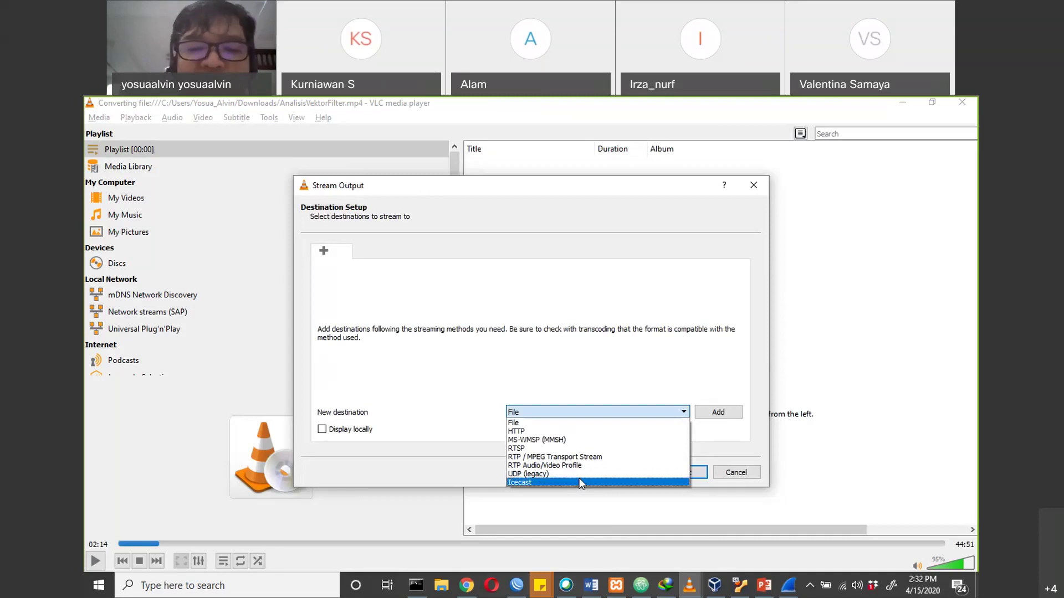
left_click(581, 449)
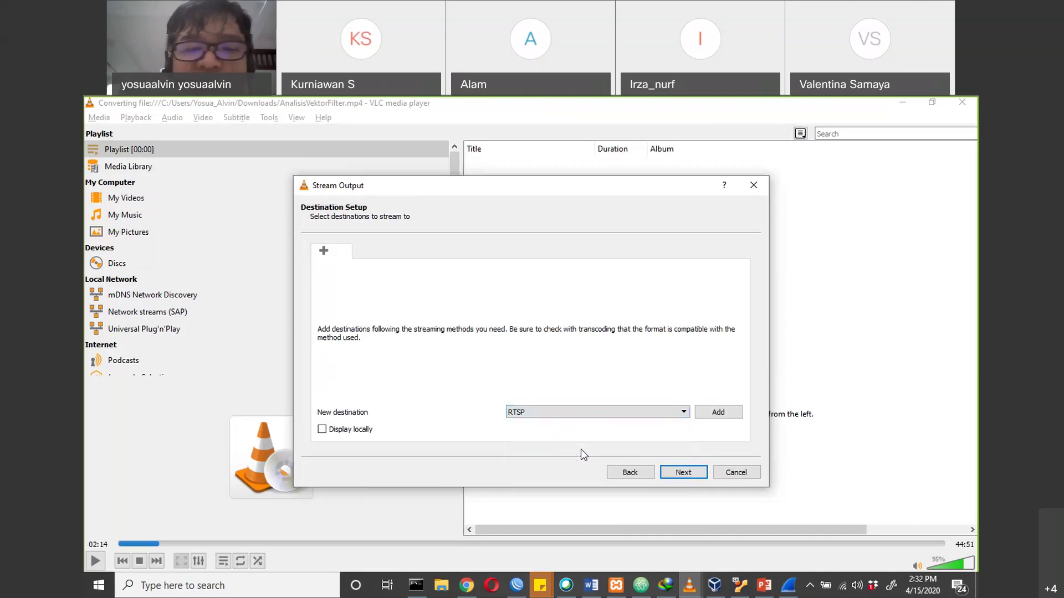
left_click(715, 413)
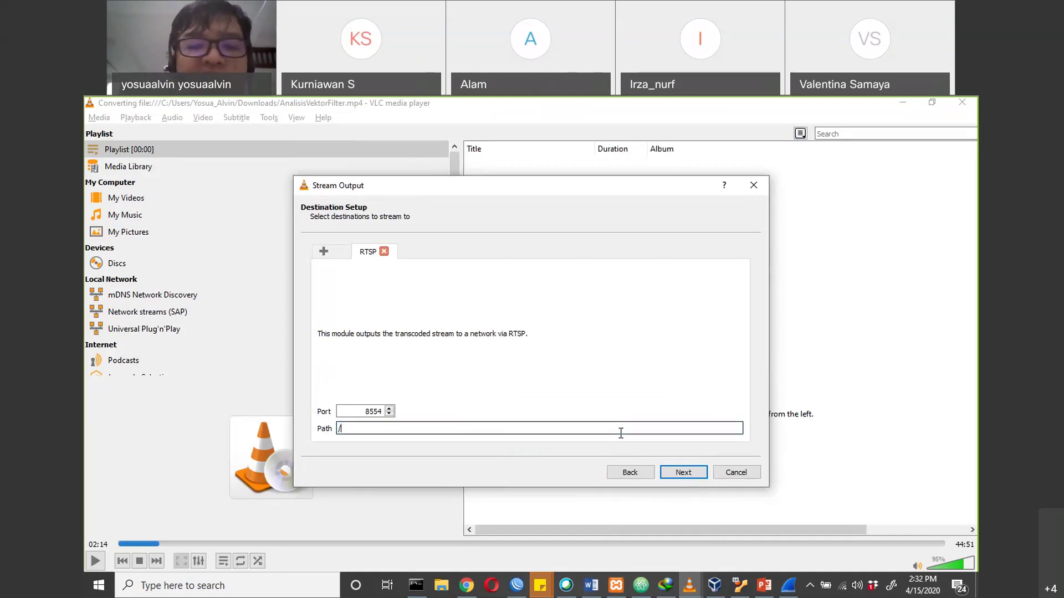
type("streaming")
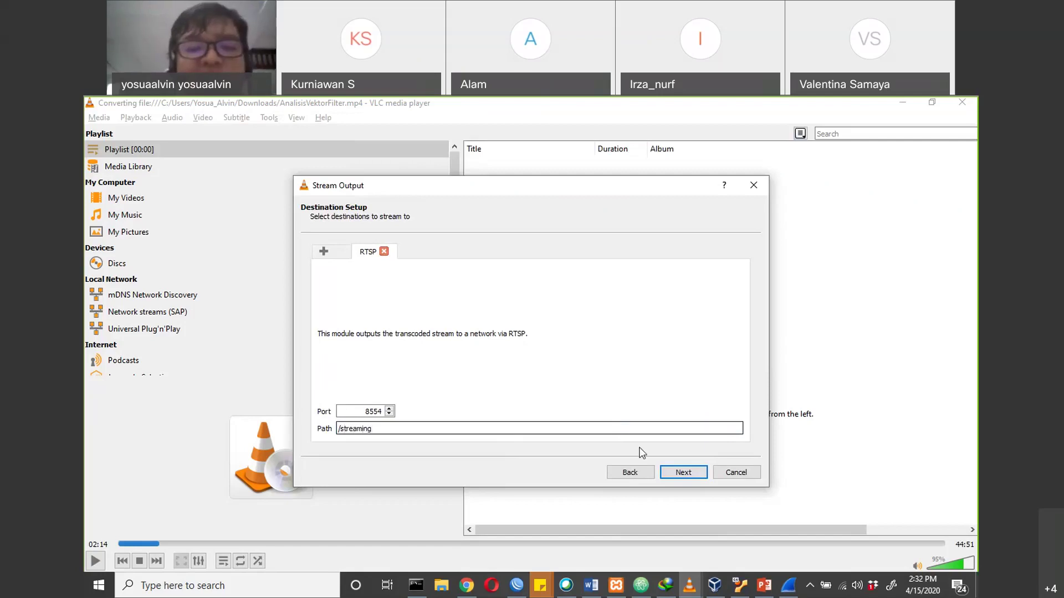
left_click(676, 474)
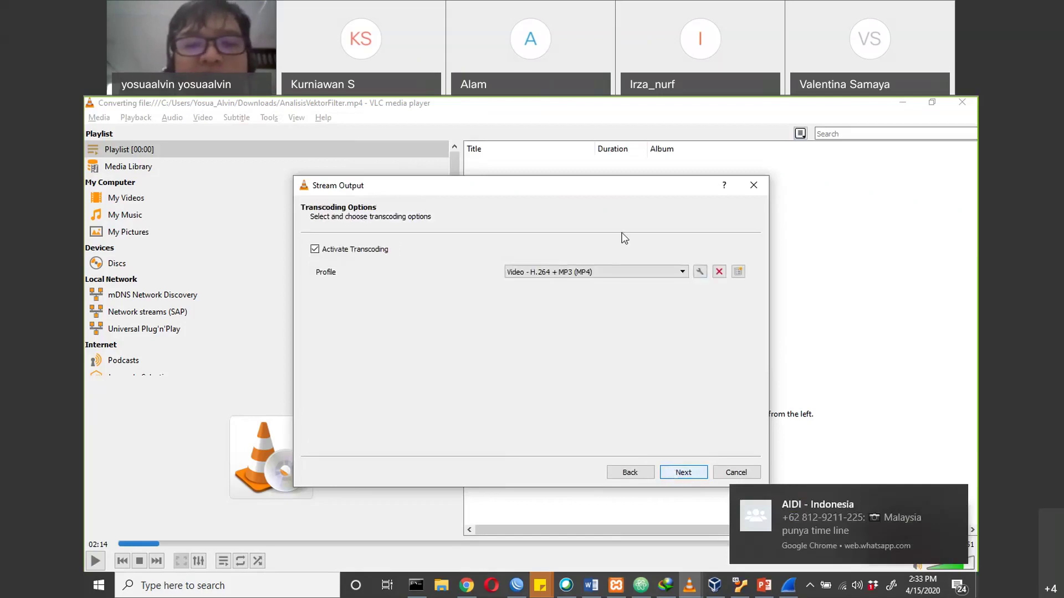
Deactivate transcoding, keep all elementary streams included, and start the RTSP stream.
left_click(566, 271)
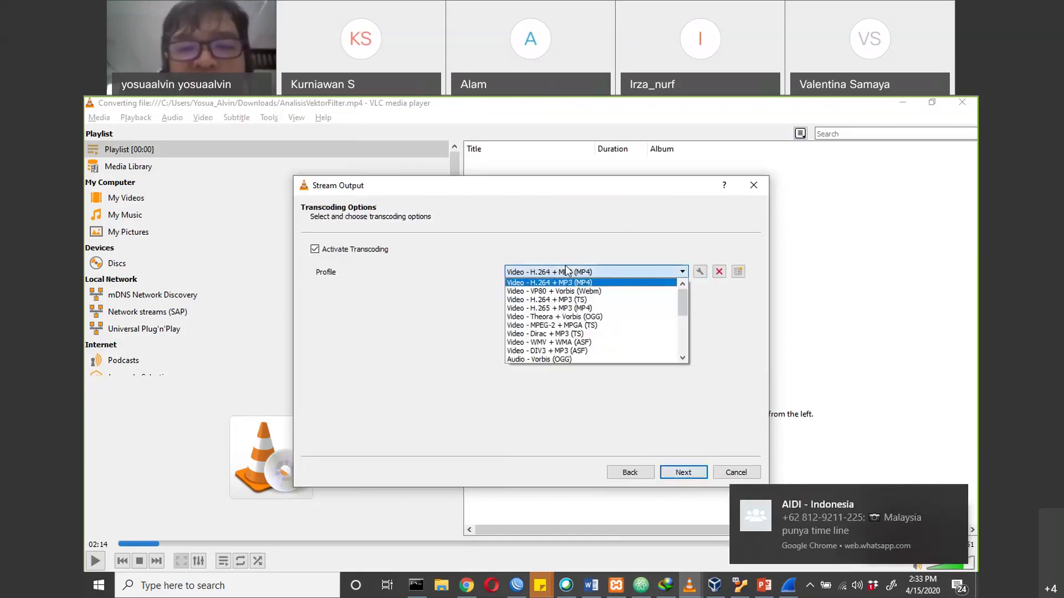
mouse_move(680, 301)
left_mouse_down()
mouse_move(681, 342)
mouse_move(680, 300)
left_mouse_up()
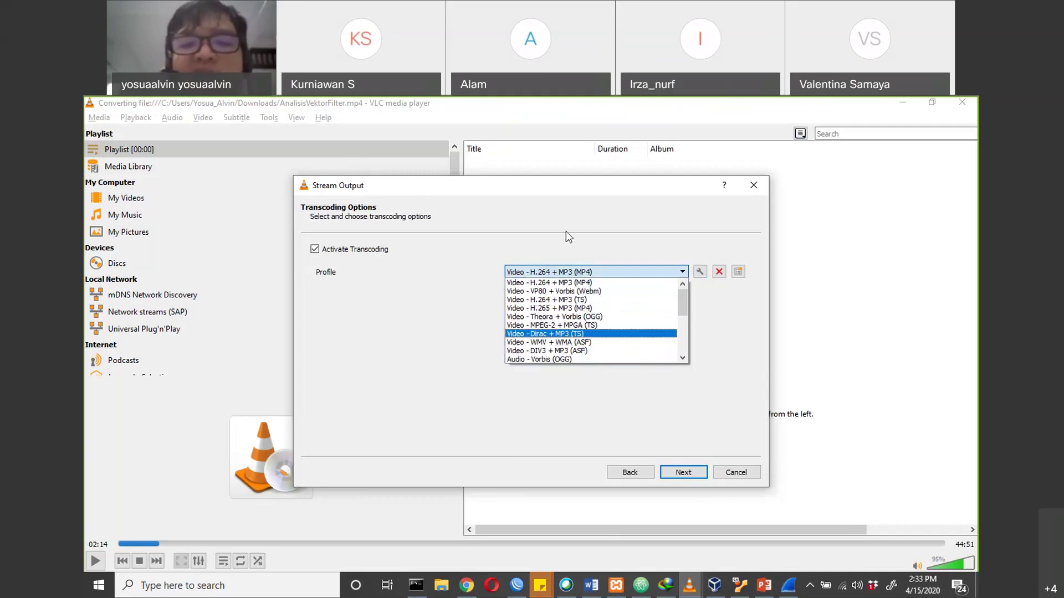
left_click(552, 244)
left_click(374, 249)
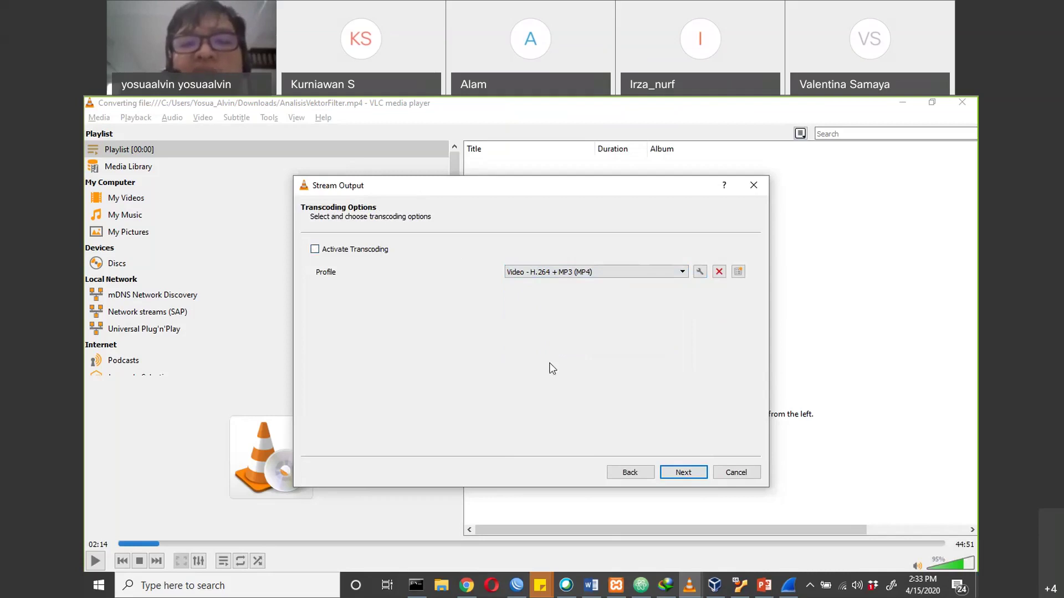
left_click(675, 475)
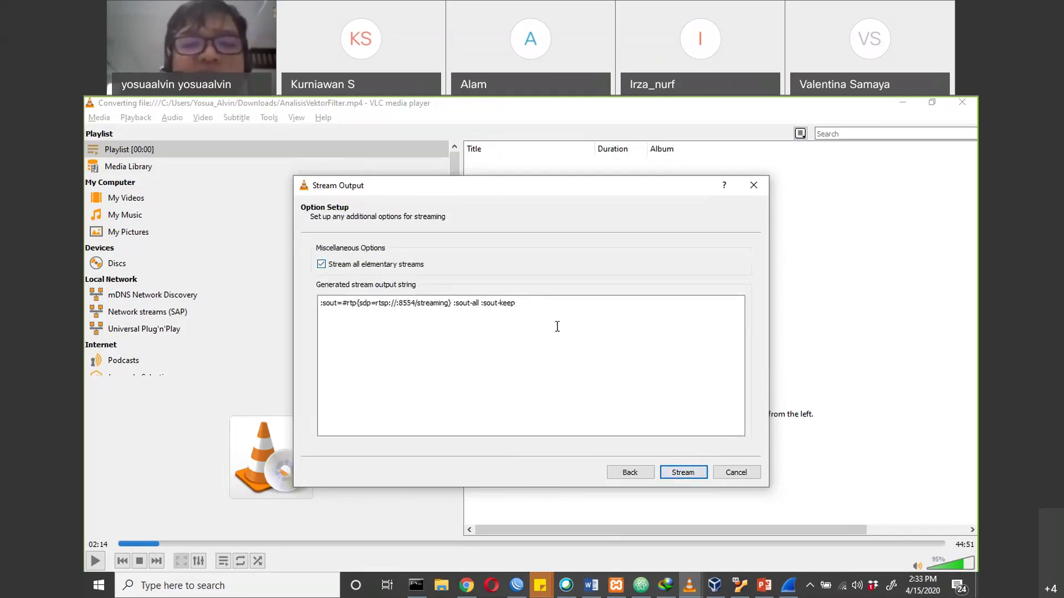
left_click(683, 473)
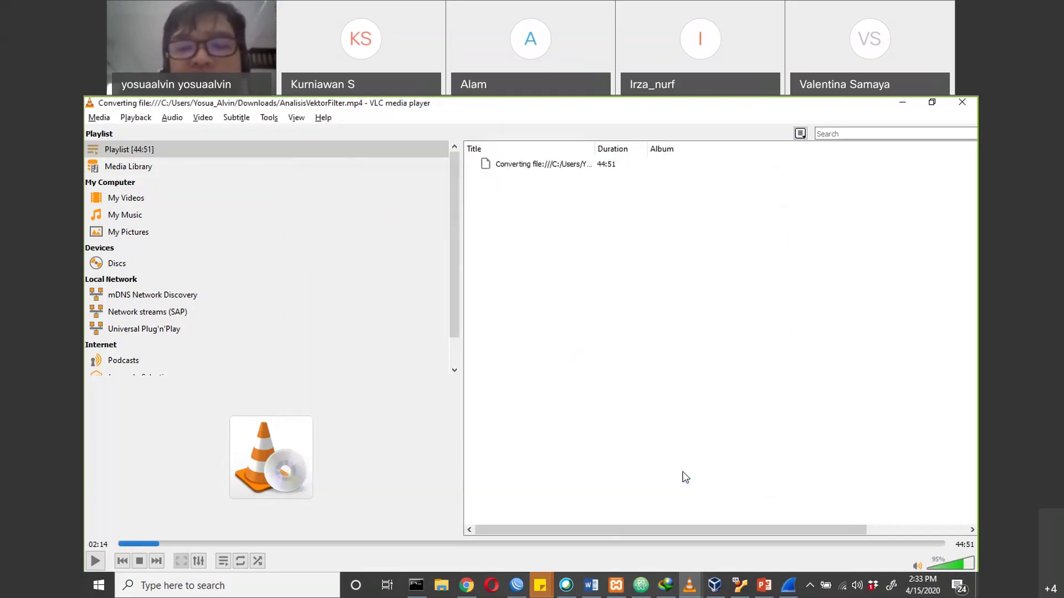
Switch to the running Kali virtual machine and load rtsp://192.168.56.1:8554/streaming in Firefox.
left_click(716, 586)
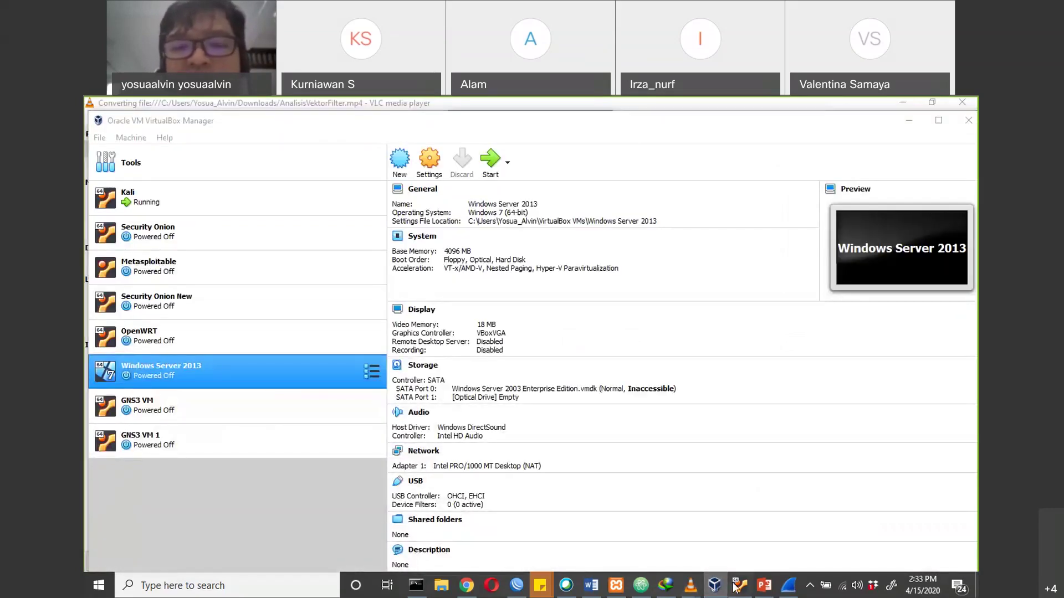
left_click(740, 585)
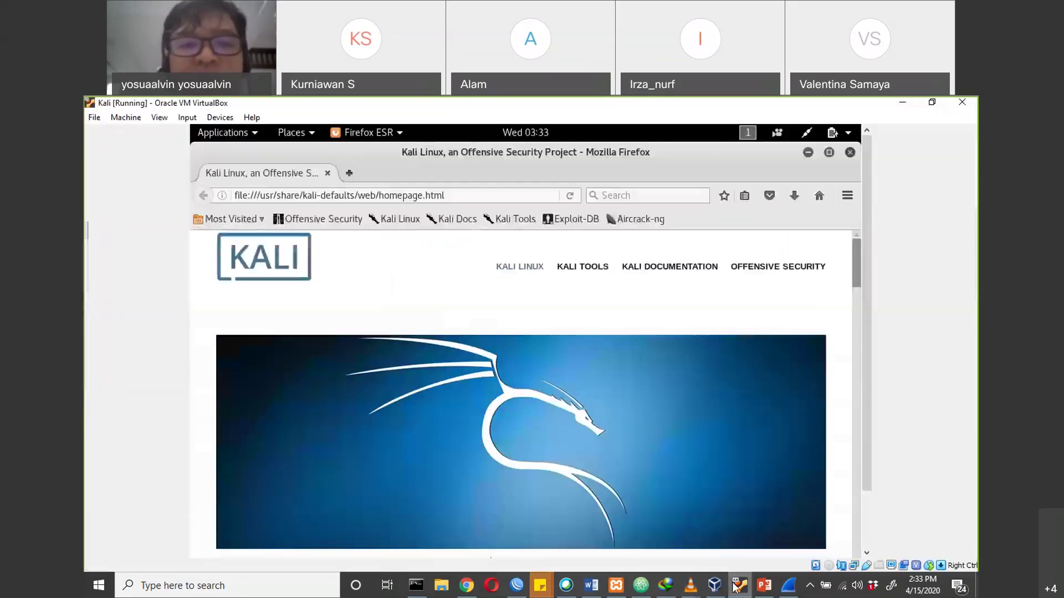
left_click(448, 191)
left_click(447, 191)
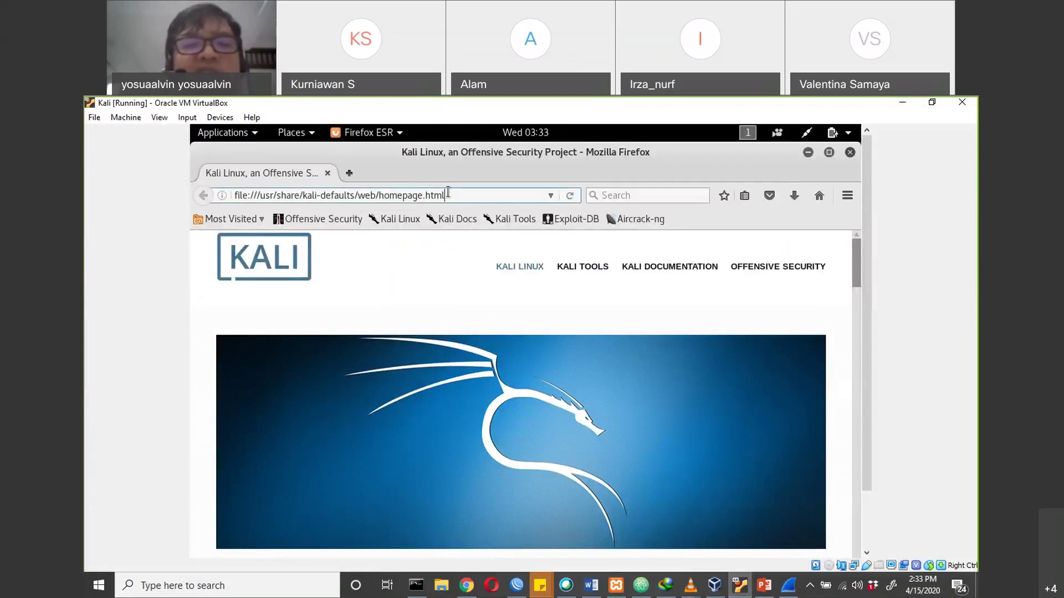
triple_click(447, 191)
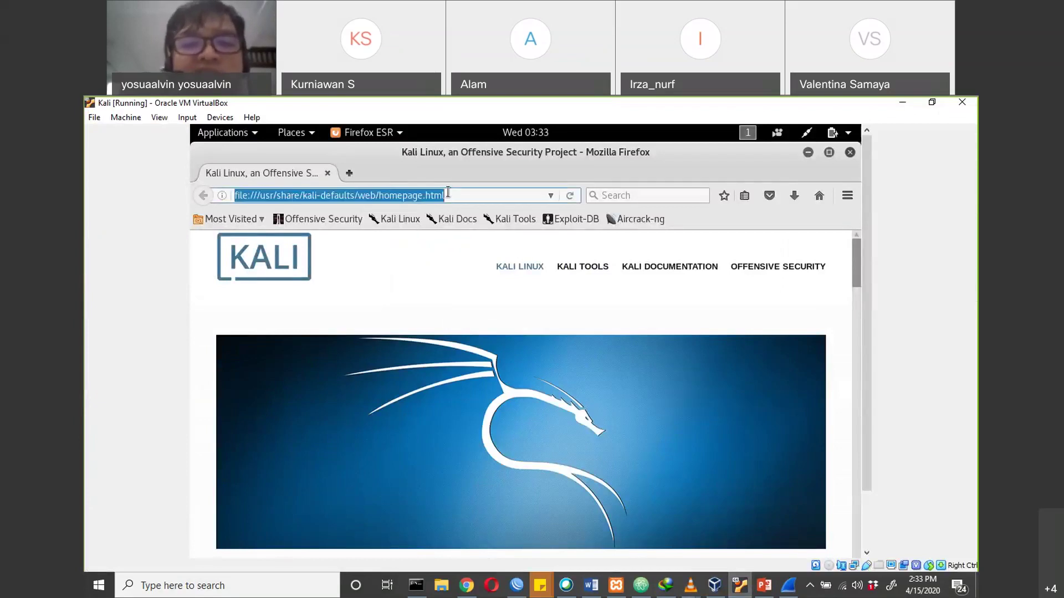
type("rtsp")
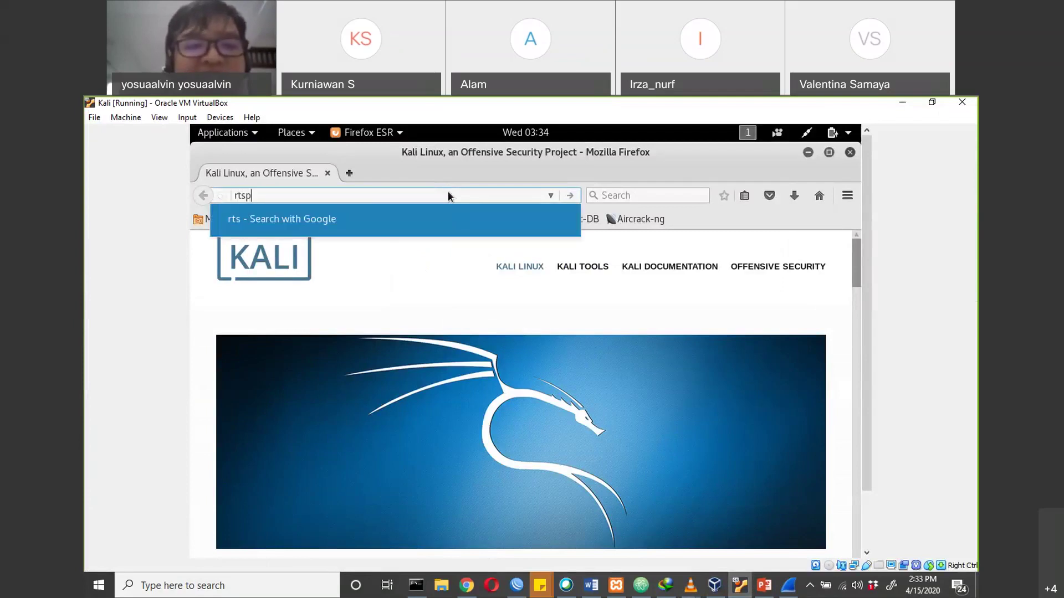
type("://192.")
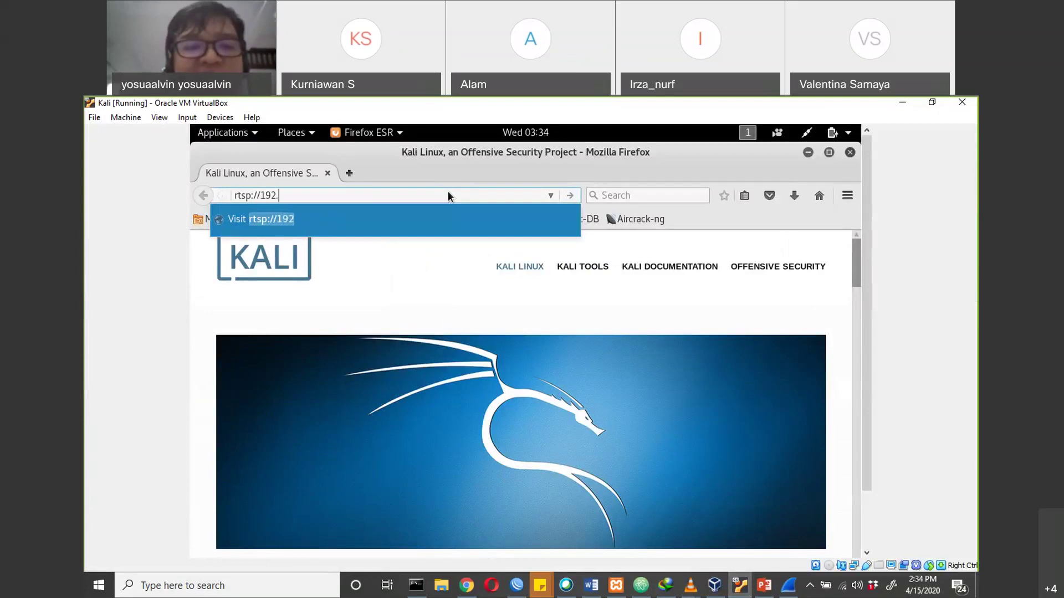
type("168.56")
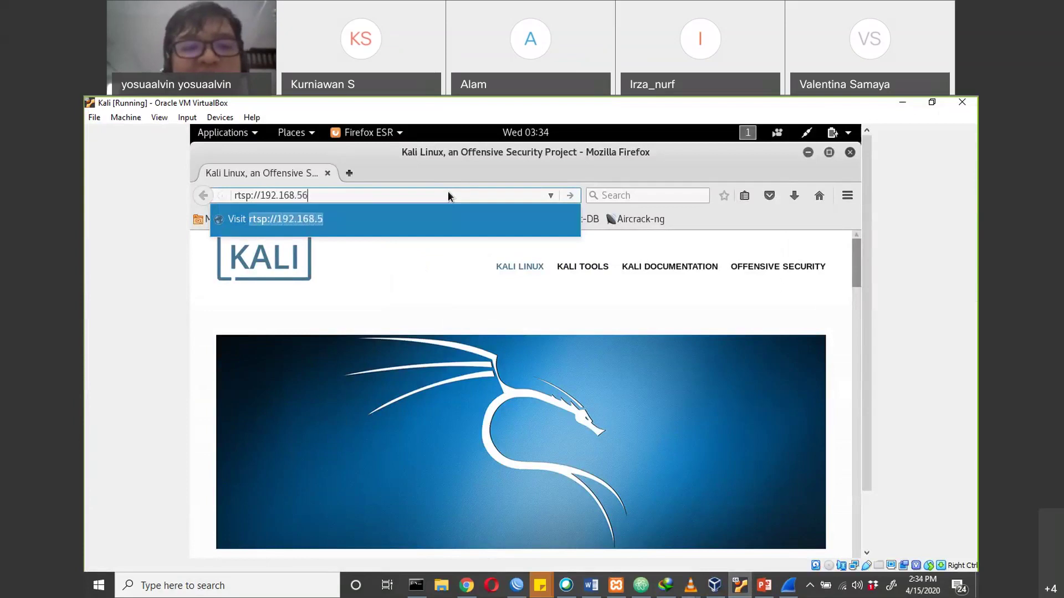
type(".1:8554/streaming")
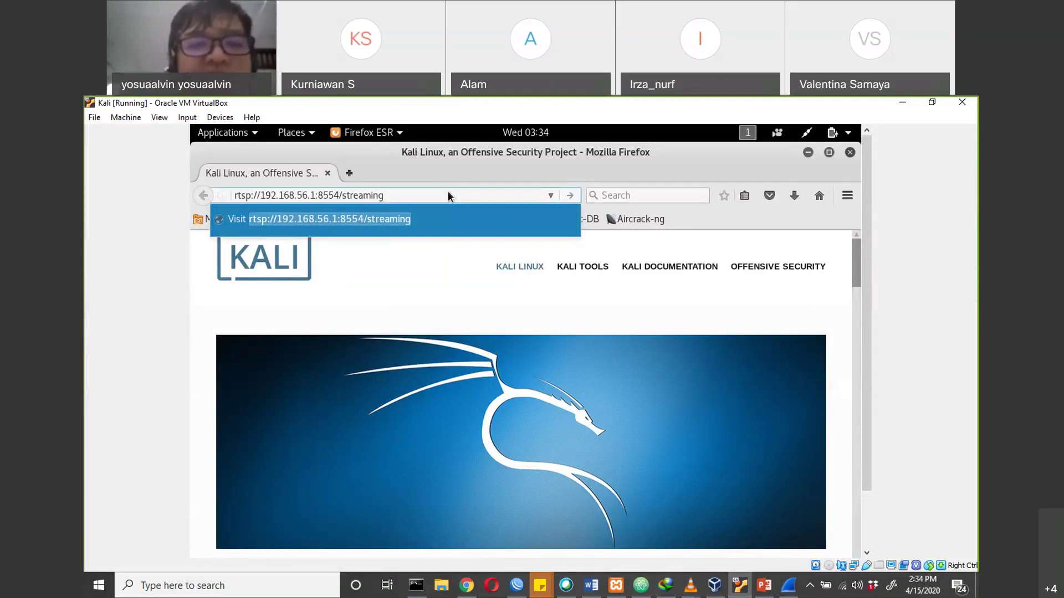
key("Return")
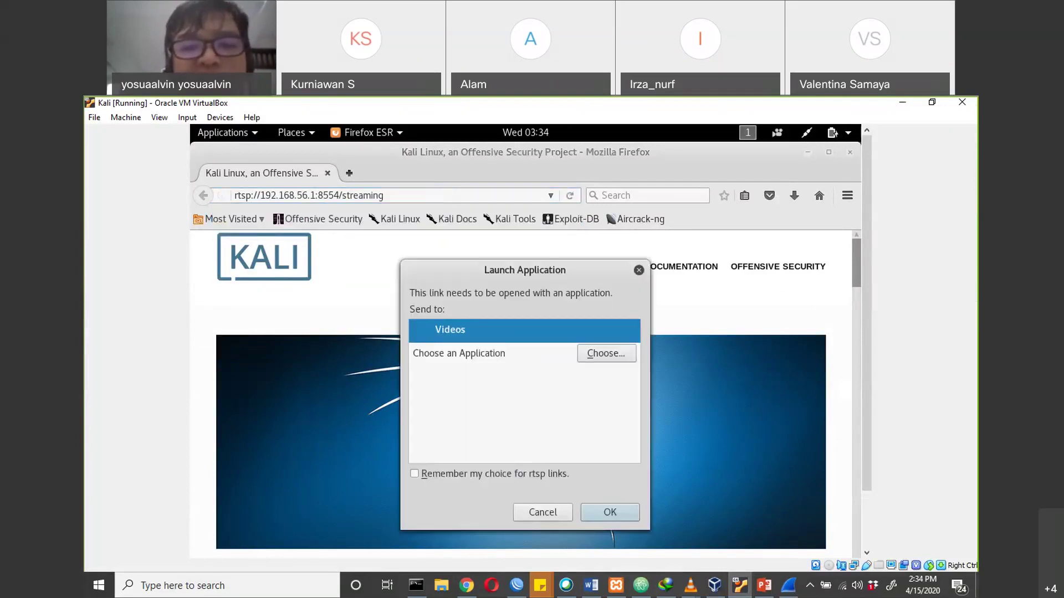
Try to play the RTSP link with the Videos application, and close the player.
left_click(609, 512)
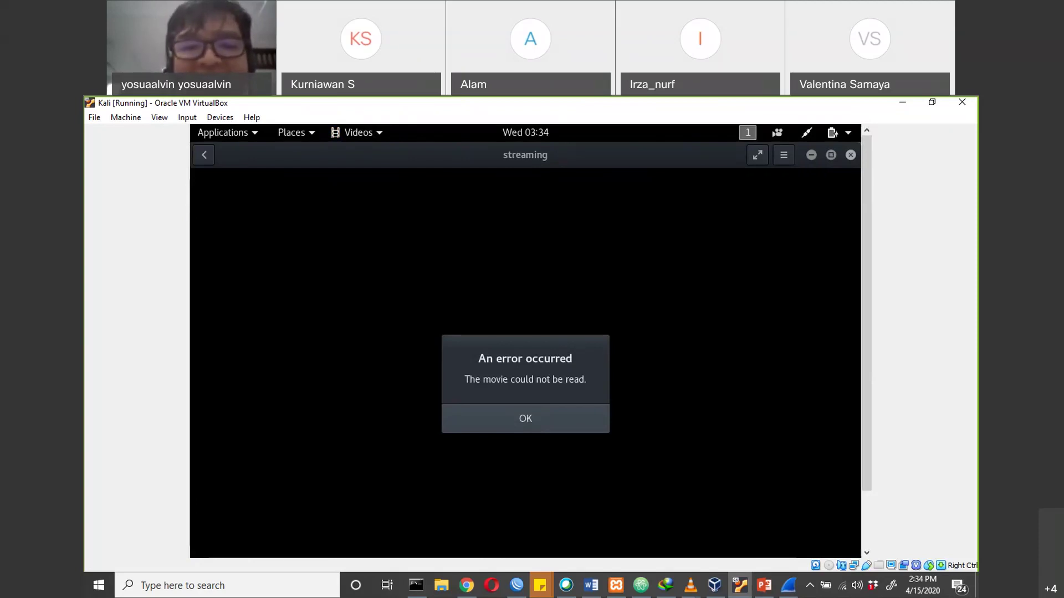
left_click(552, 424)
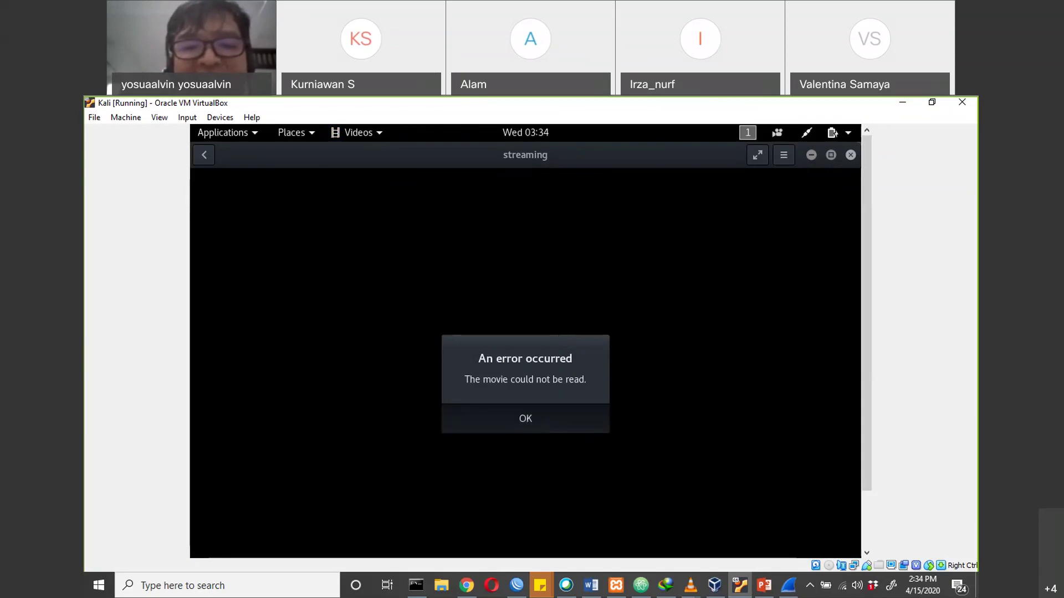
left_click_drag(864, 308, 869, 273)
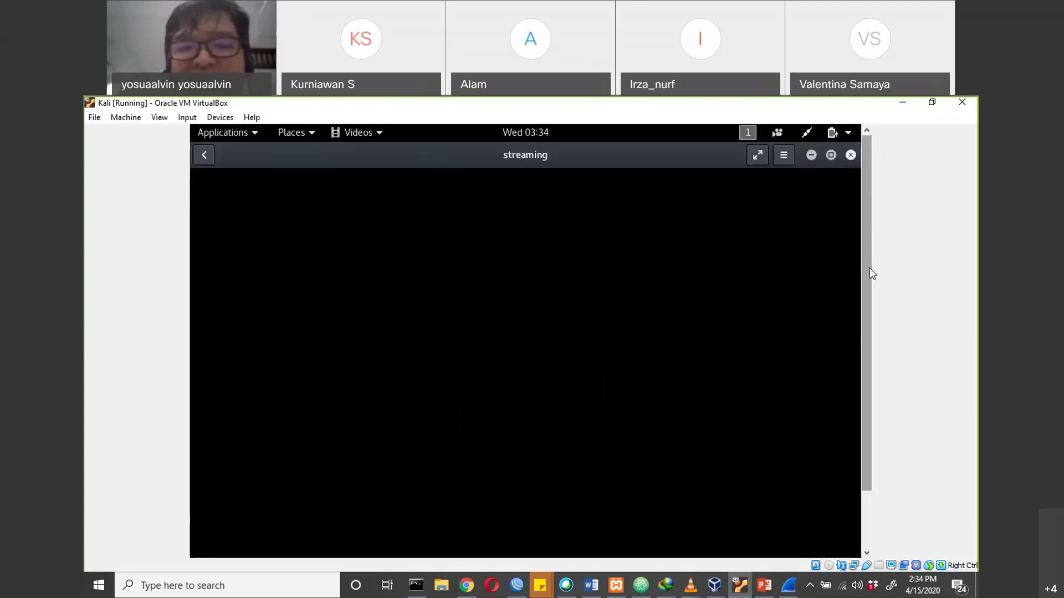
left_click(852, 161)
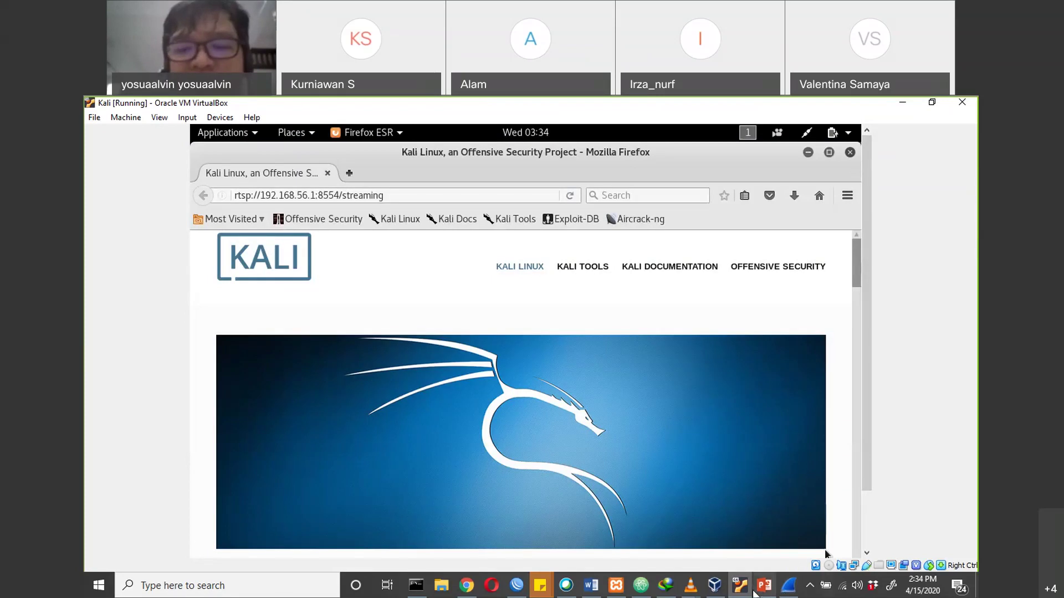
Close both VLC windows on the host, ending the current stream session.
left_click(689, 591)
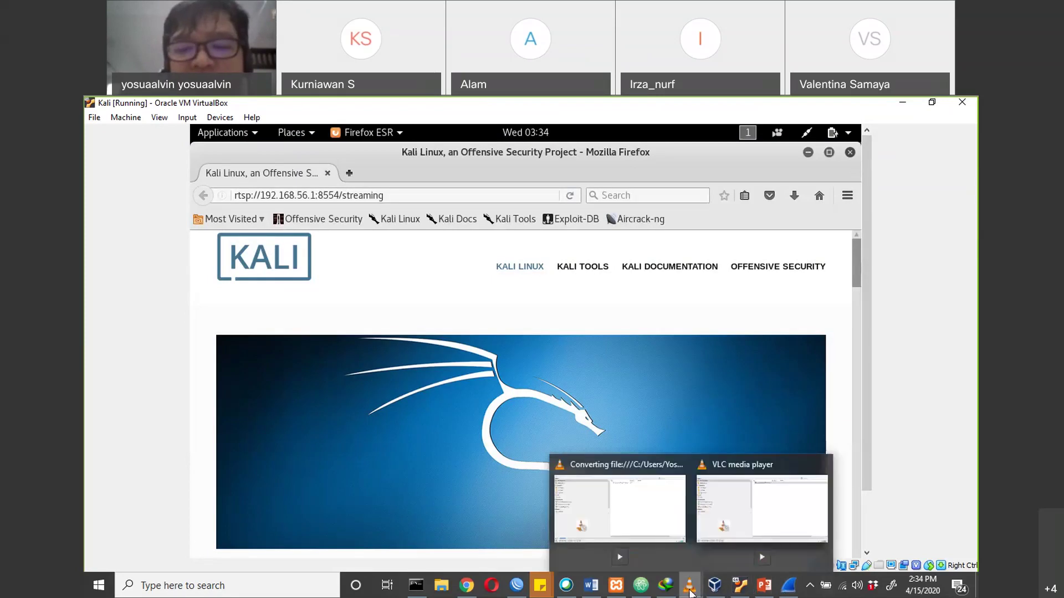
left_click(679, 465)
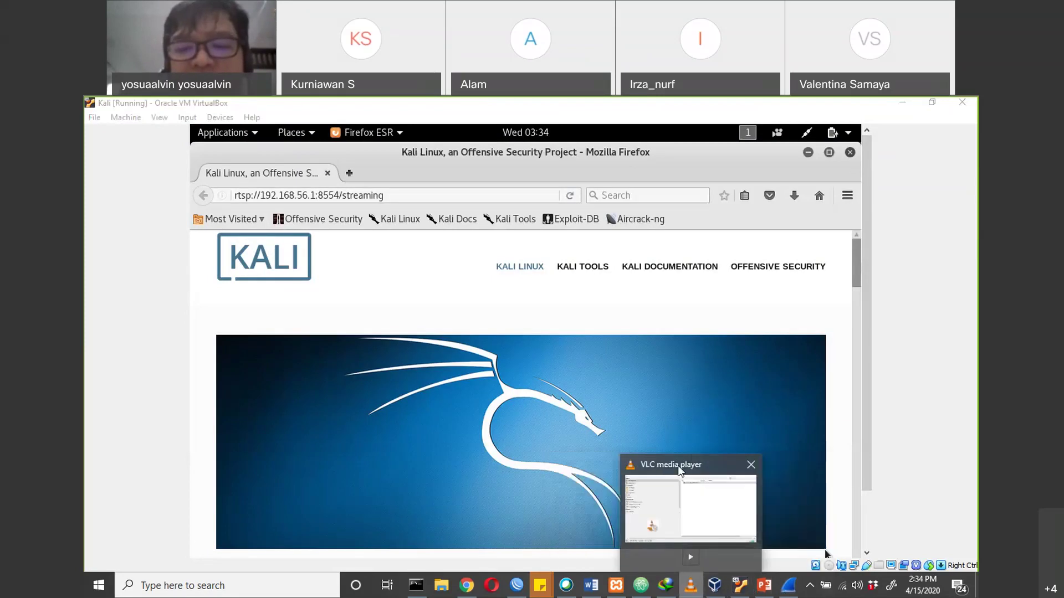
left_click(754, 465)
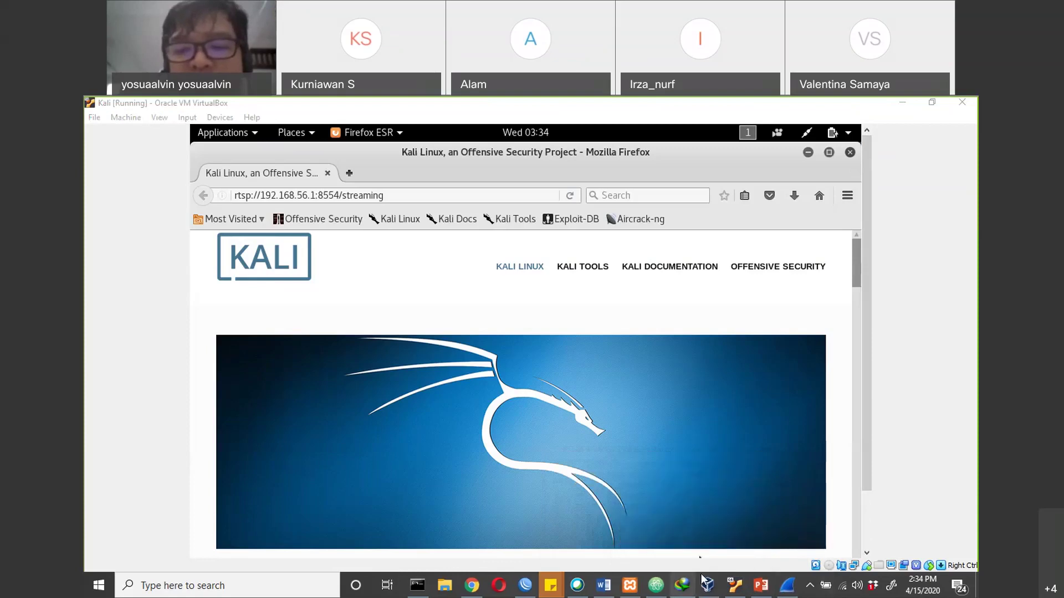
Open Task Manager on the host and look through the running processes for VLC.
right_click(803, 587)
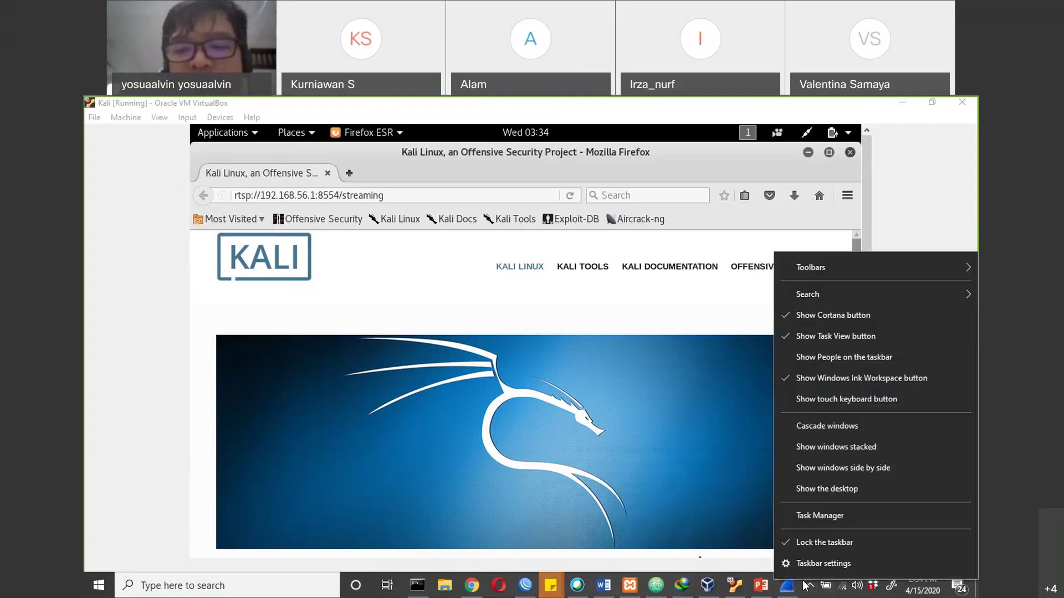
left_click(809, 518)
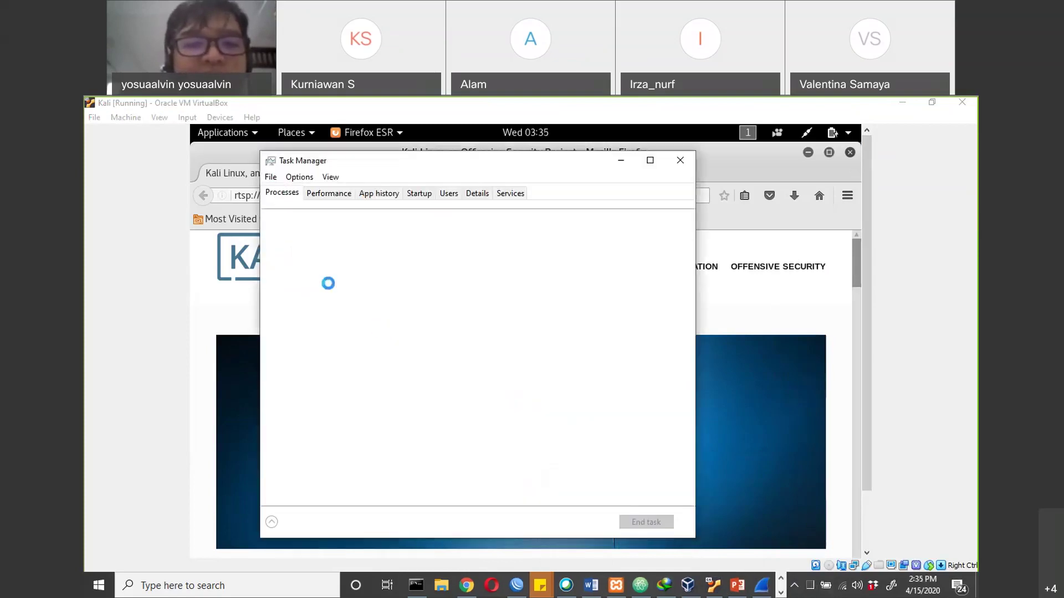
left_click(319, 294)
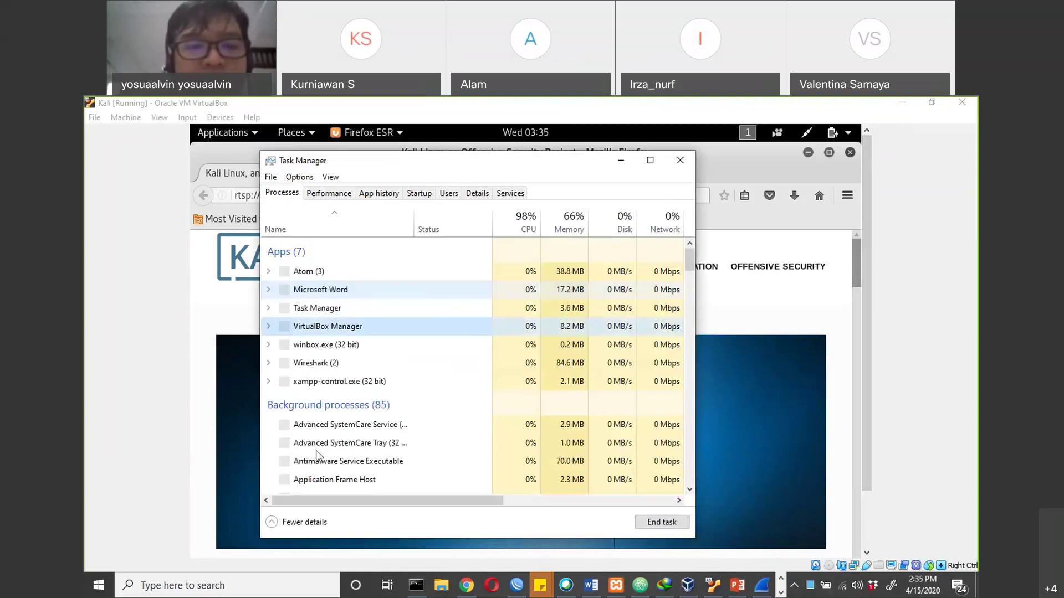
scroll(317, 450, "down", 20)
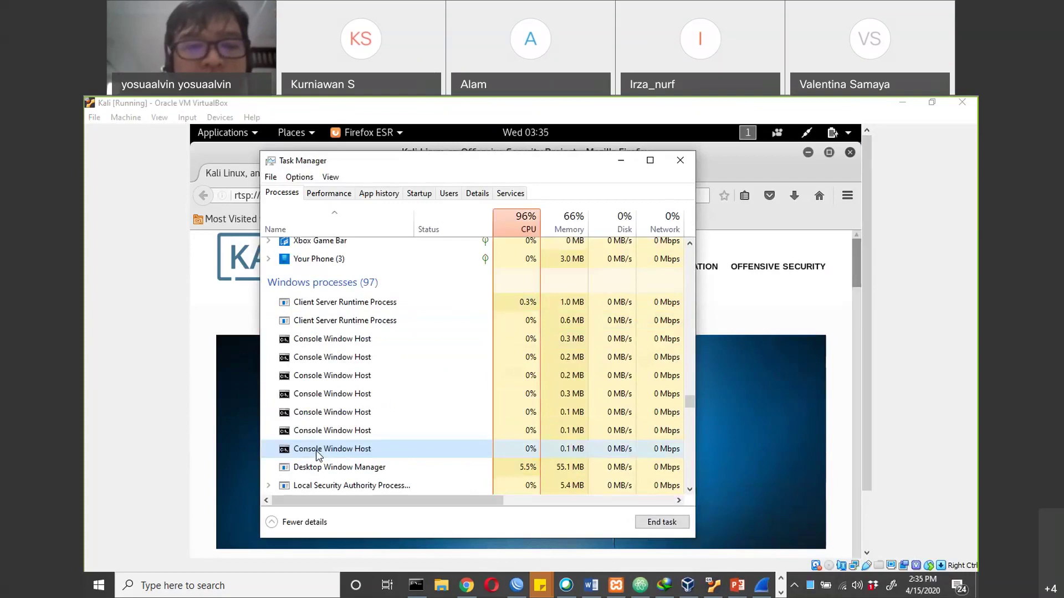
scroll(317, 452, "up", 20)
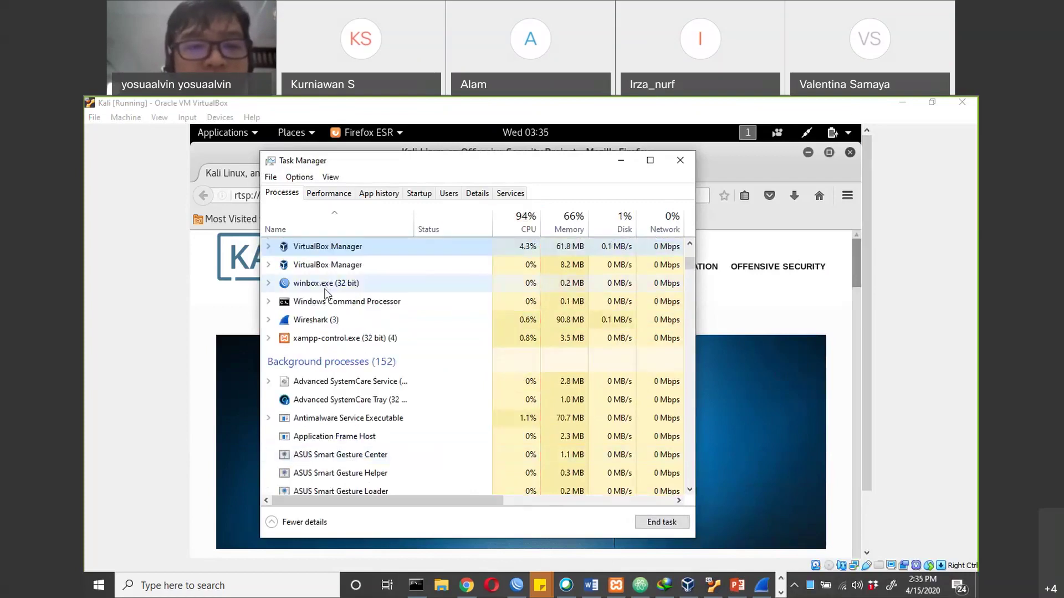
Find the leftover VLC media player process among the background processes and end it.
key("Down")
key("v")
key("v")
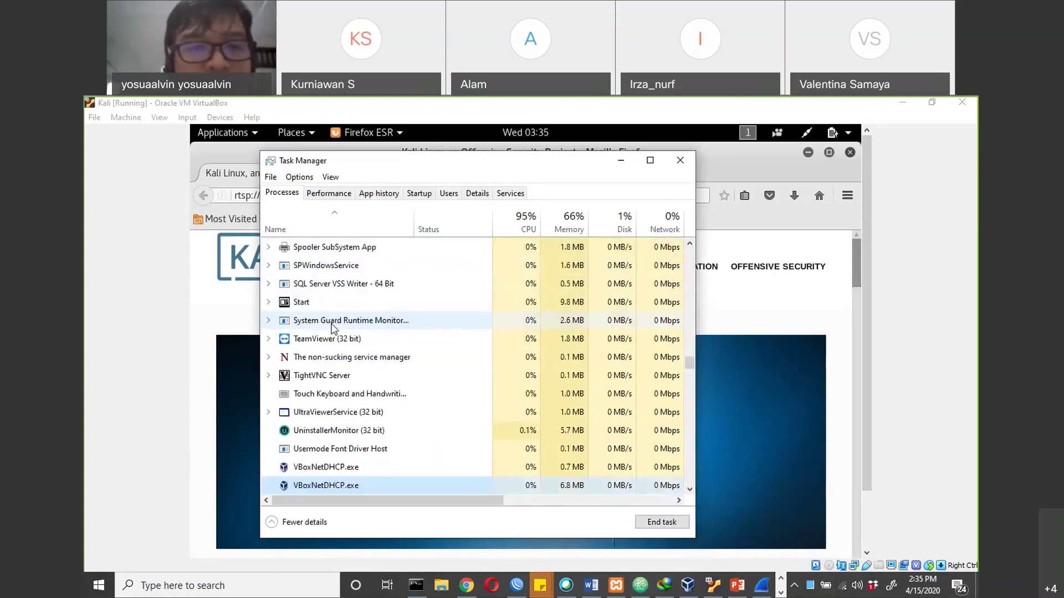
key("v")
key("v")
key("v")
key("v")
key("v")
key("v")
key("v")
key("v")
key("v")
key("v")
key("v")
key("v")
key("v")
key("v")
key("v")
key("v")
key("v")
key("v")
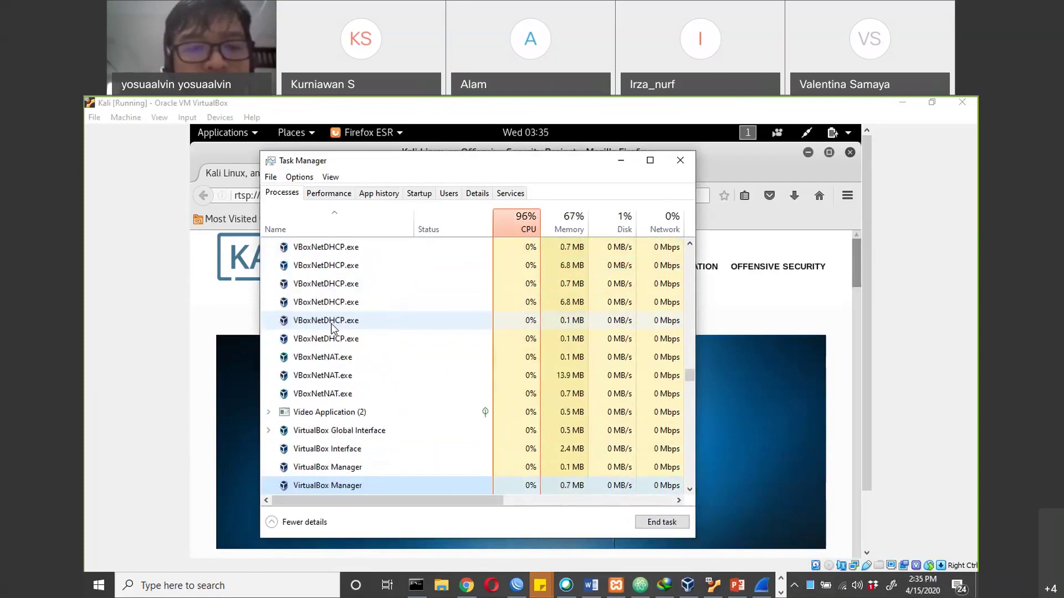
scroll(333, 327, "up", 1)
scroll(332, 327, "down", 2)
scroll(333, 327, "down", 4)
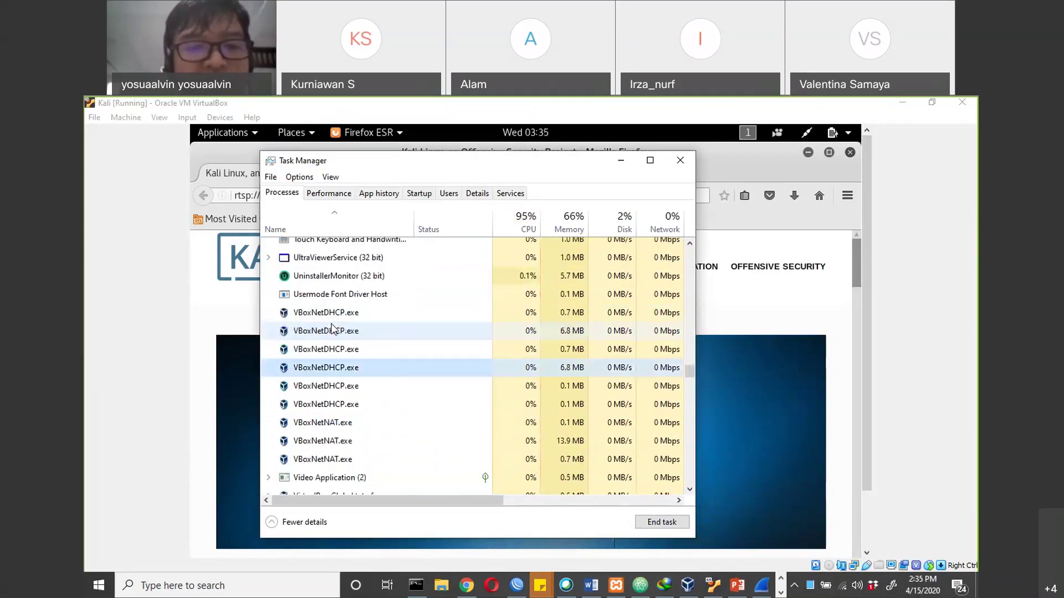
scroll(332, 327, "down", 1)
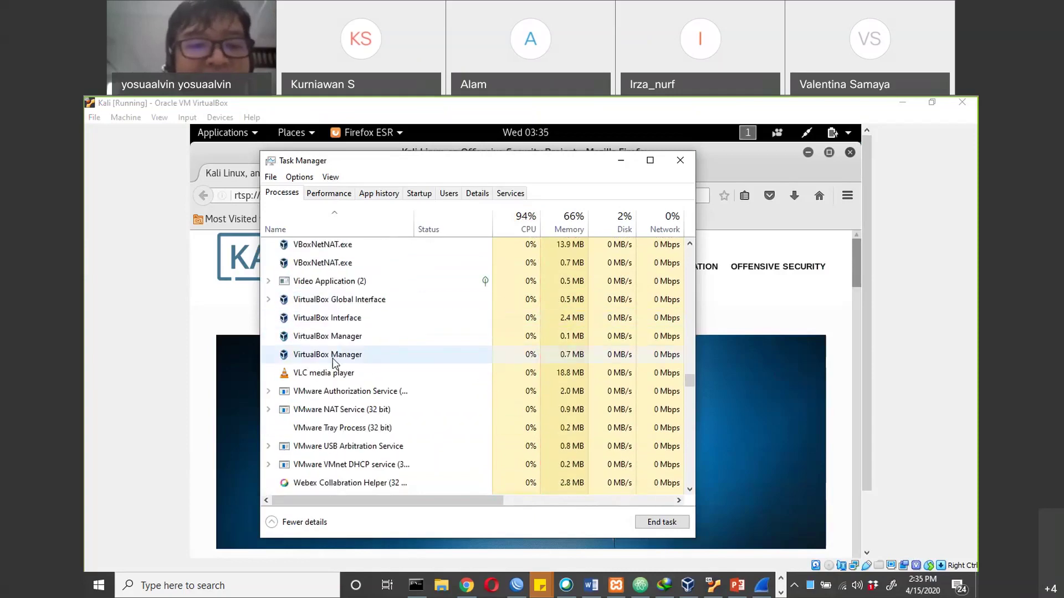
left_click(328, 372)
right_click(328, 372)
left_click(340, 378)
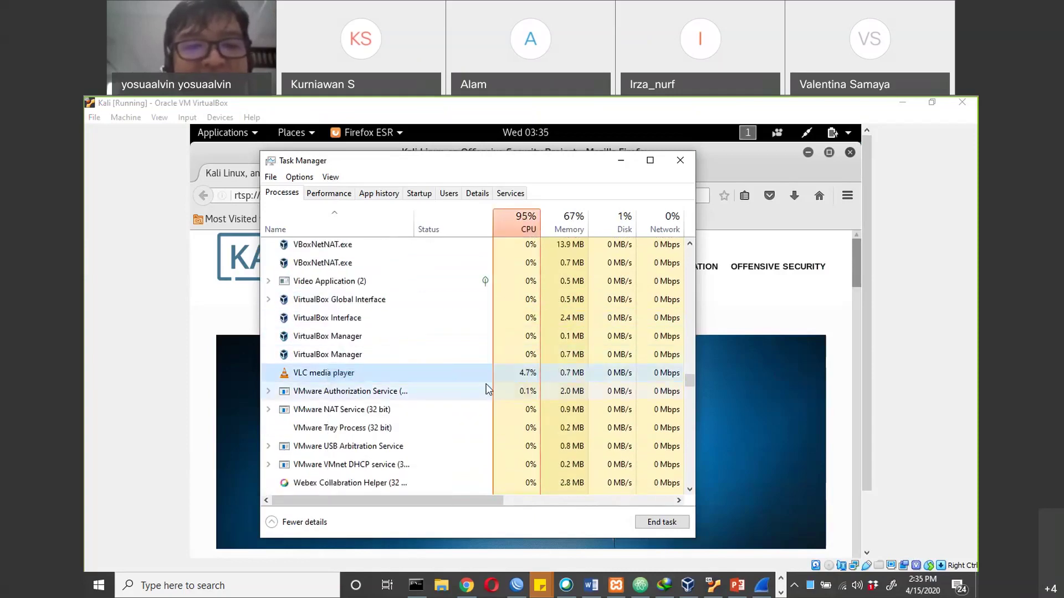
Search Windows for vlc and relaunch VLC media player.
left_click(300, 588)
type("v;c")
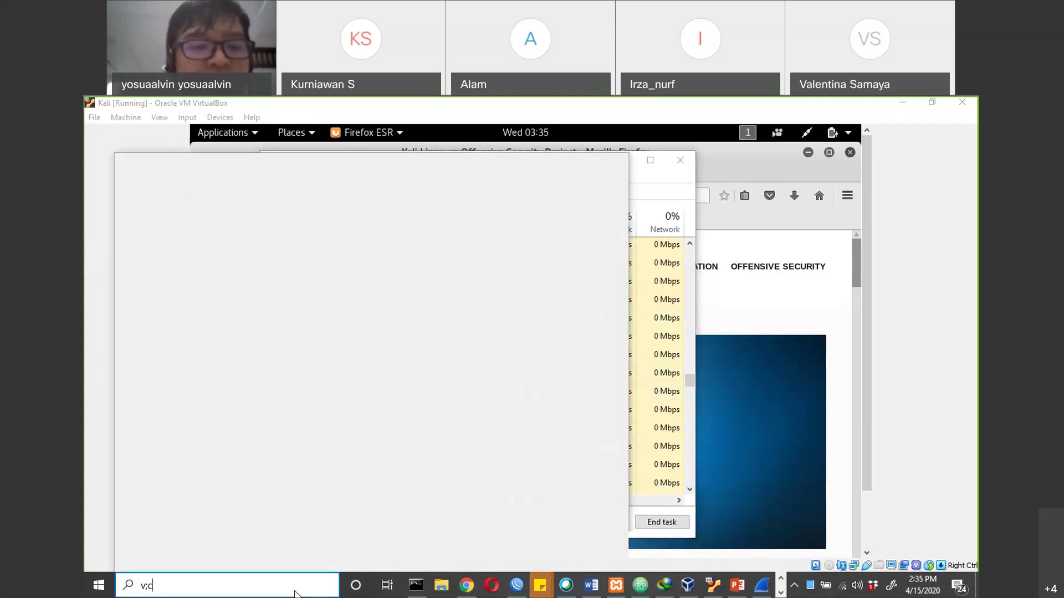
key("BackSpace")
key("BackSpace")
type("lc")
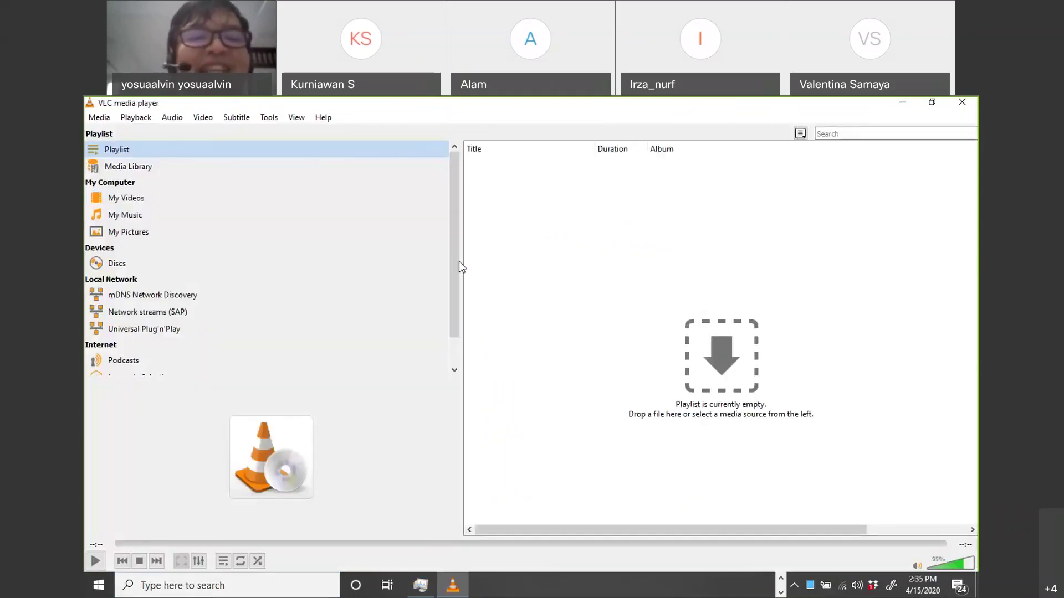
scroll(458, 264, "down", 1)
scroll(453, 247, "up", 1)
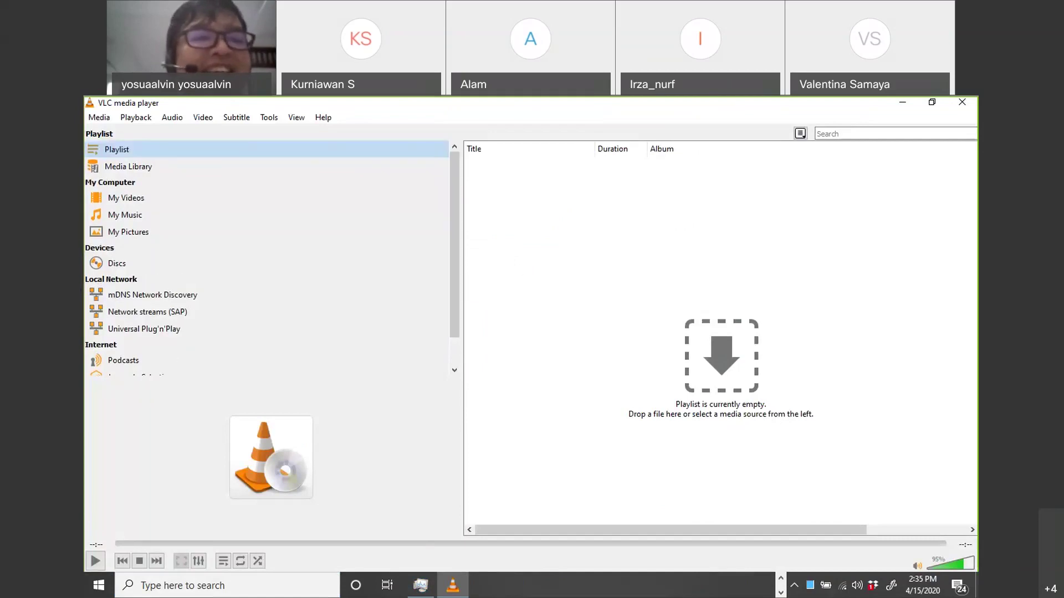
Start a new stream and add AnalisisVektorFilter.mp4 from the Downloads folder as its source file.
left_click(99, 118)
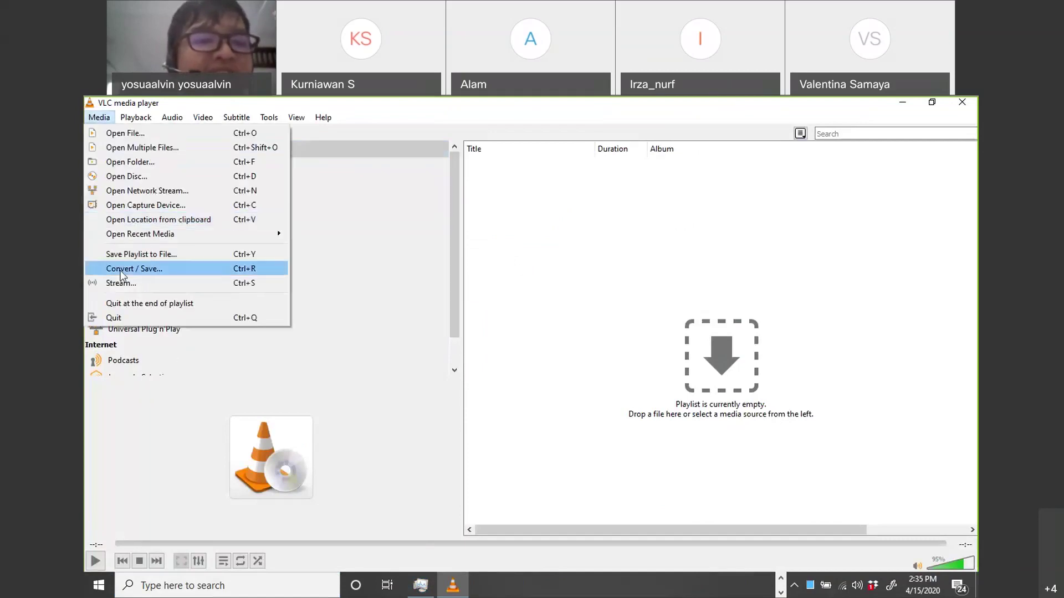
left_click(569, 340)
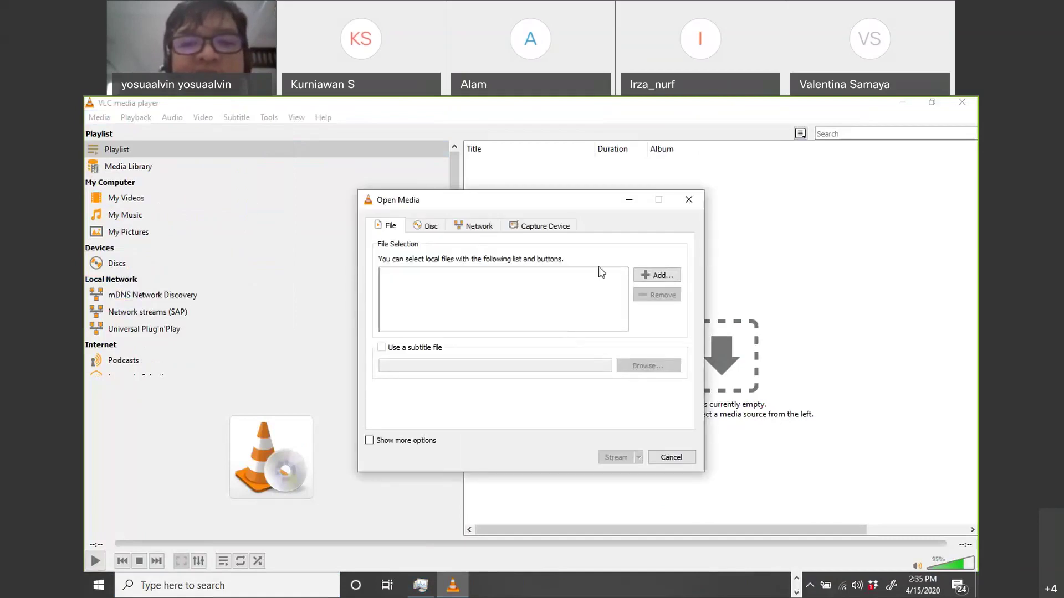
left_click(643, 276)
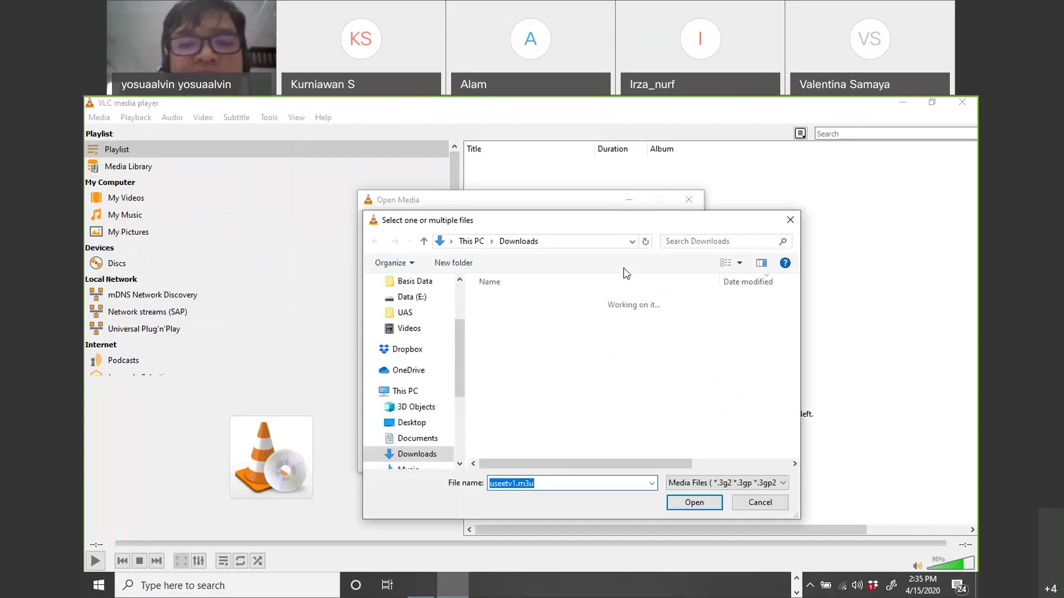
scroll(457, 315, "up", 2)
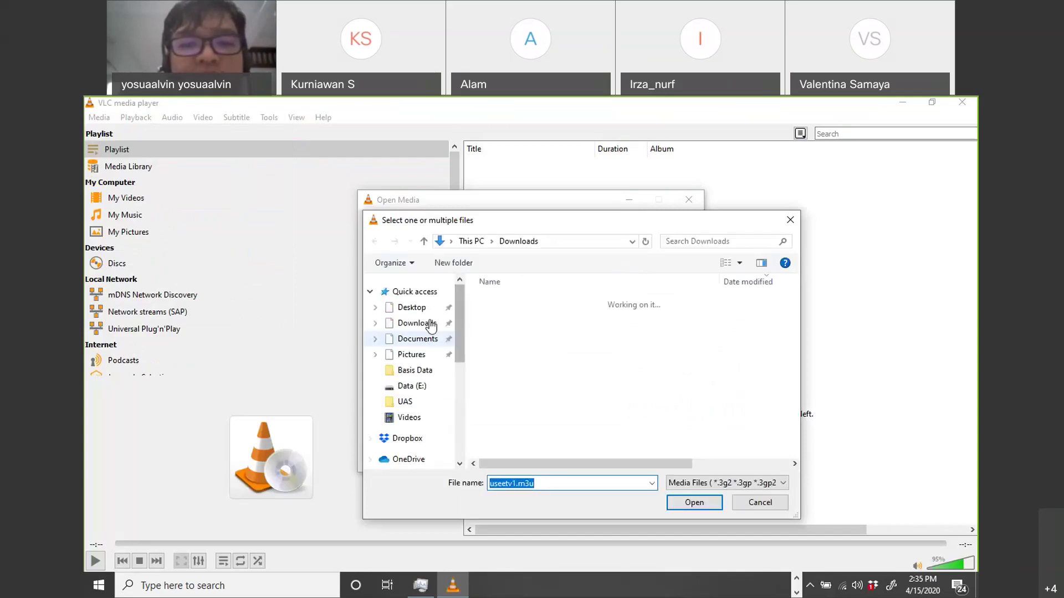
left_click(413, 419)
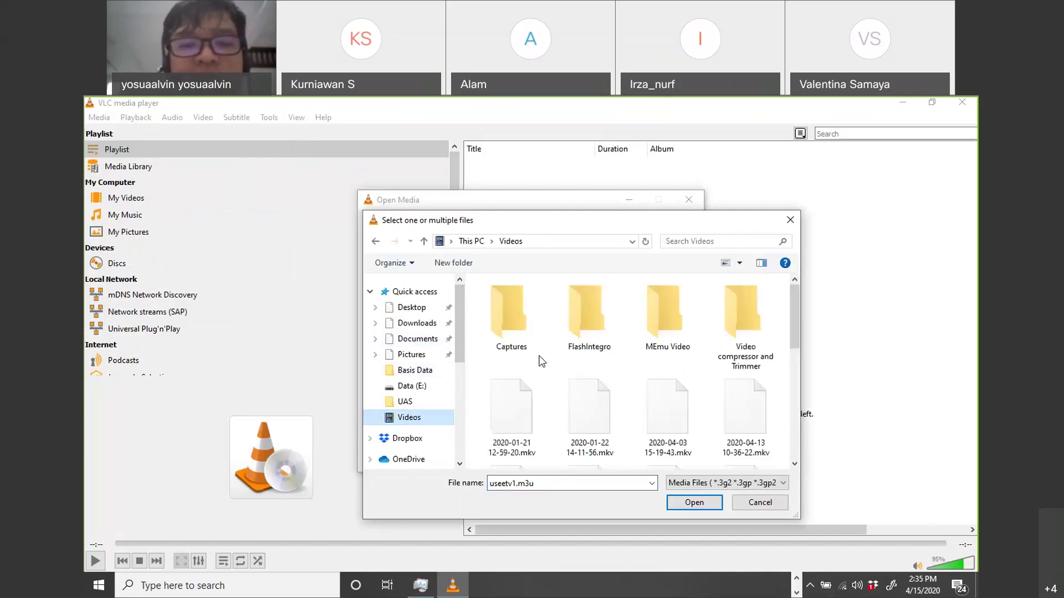
left_click(413, 323)
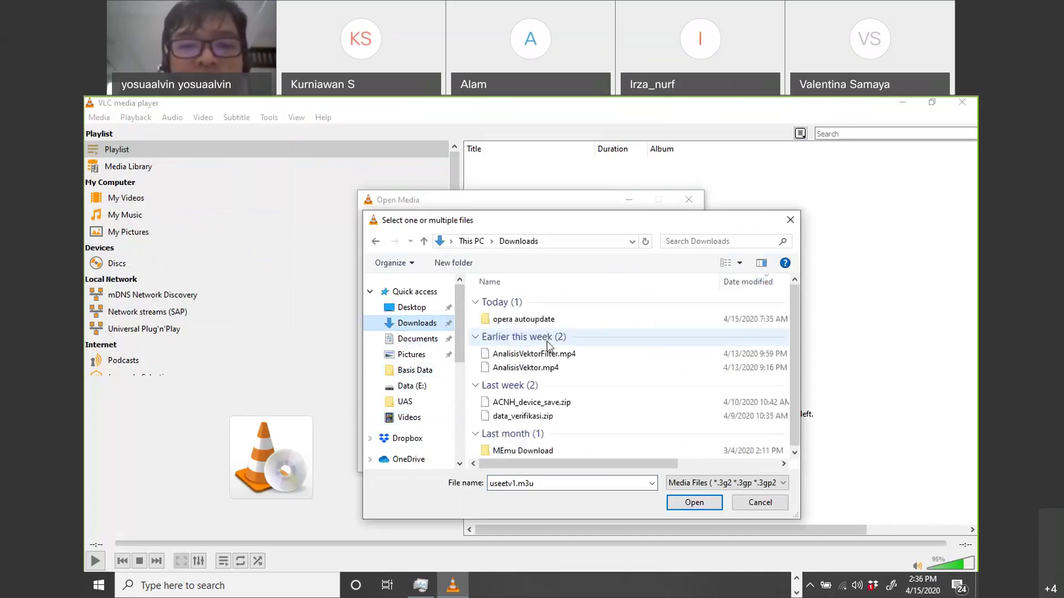
left_click(545, 368)
left_click(541, 358)
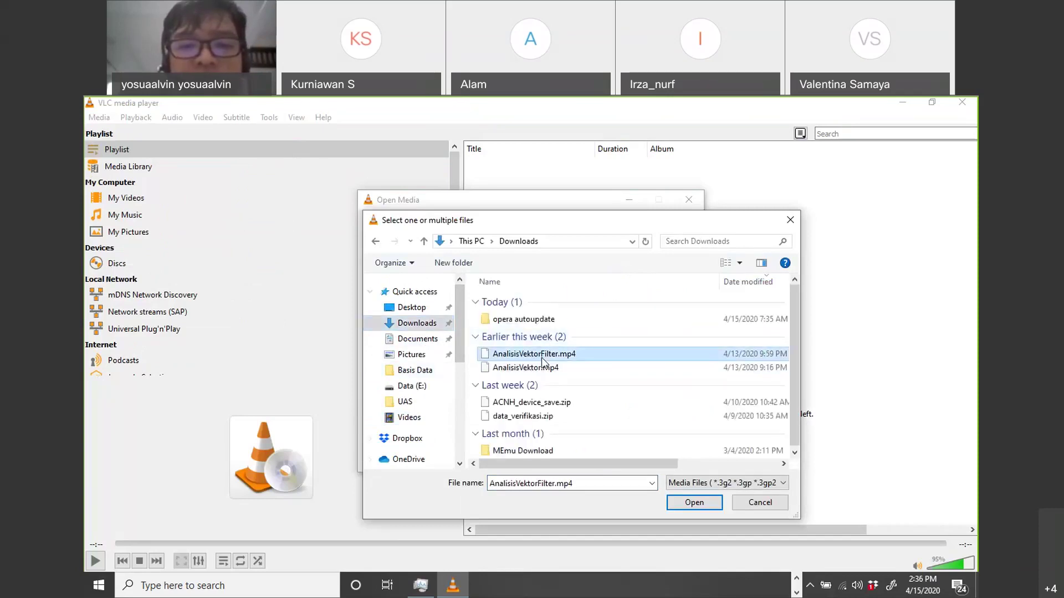
left_click(673, 498)
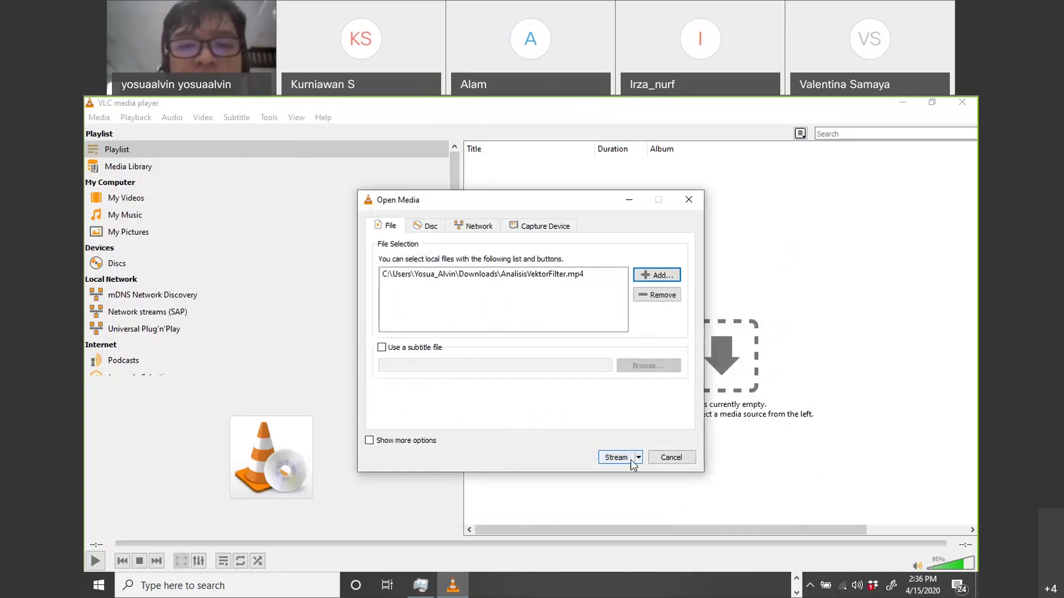
Show the extra media options, continue to the stream setup, and add an RTSP destination with the path /stream.
left_click(406, 441)
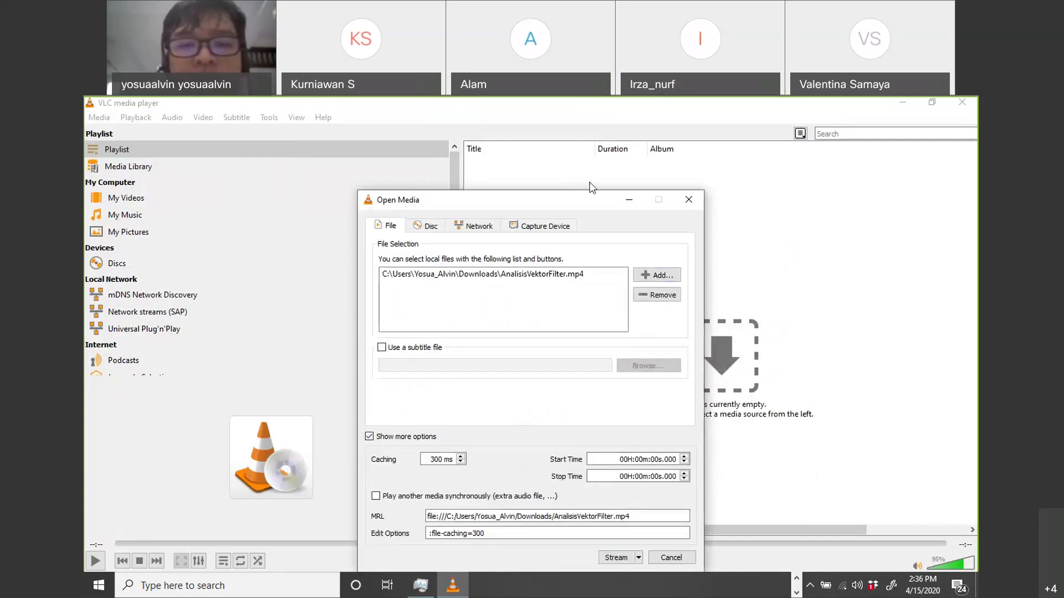
left_click(632, 484)
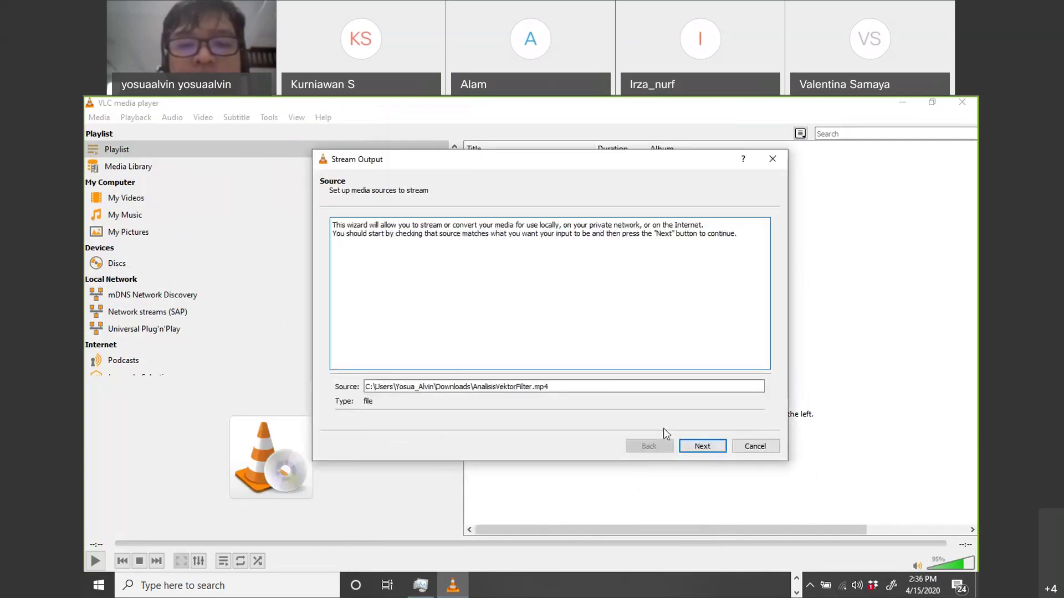
left_click(699, 445)
left_click(683, 386)
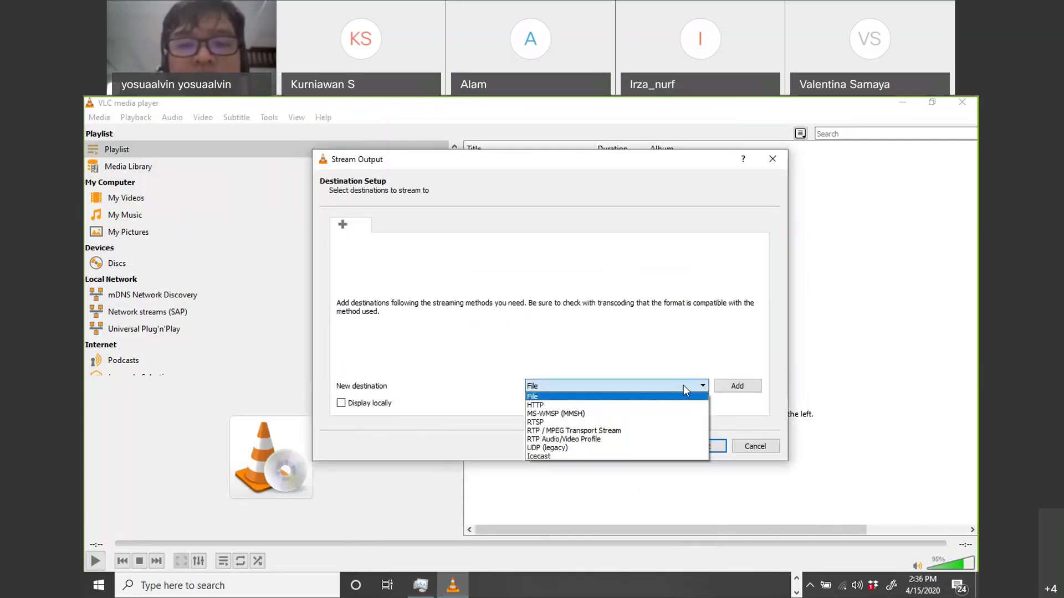
left_click(668, 423)
left_click(738, 386)
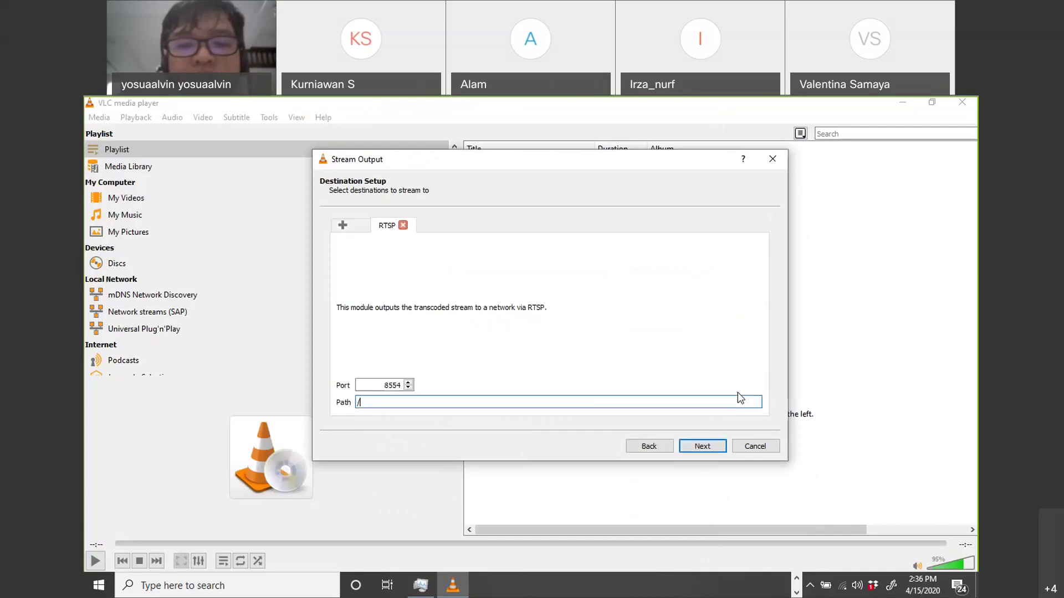
type("s")
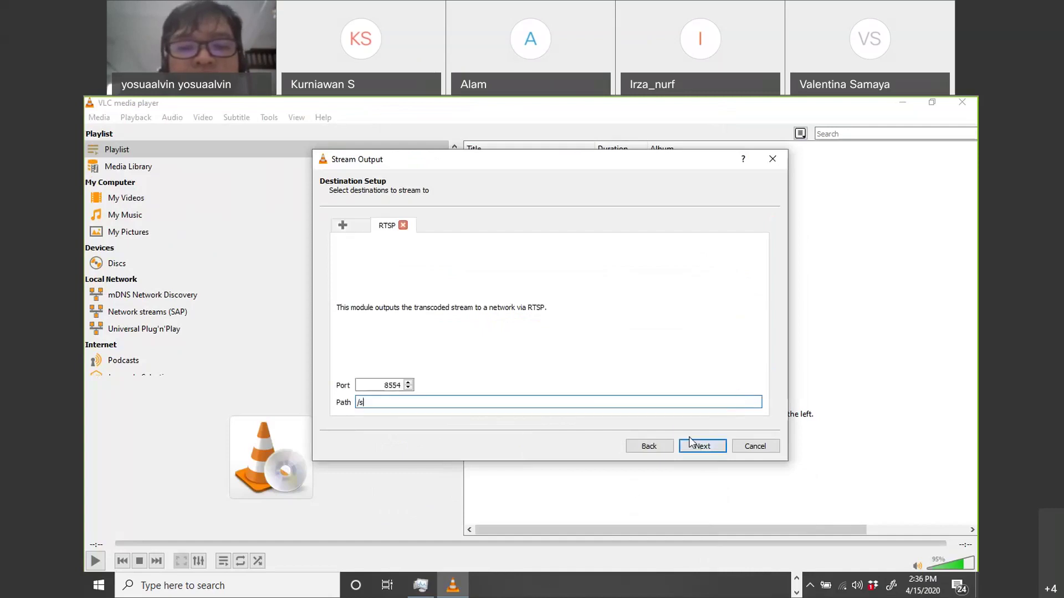
type("tream")
left_click(695, 446)
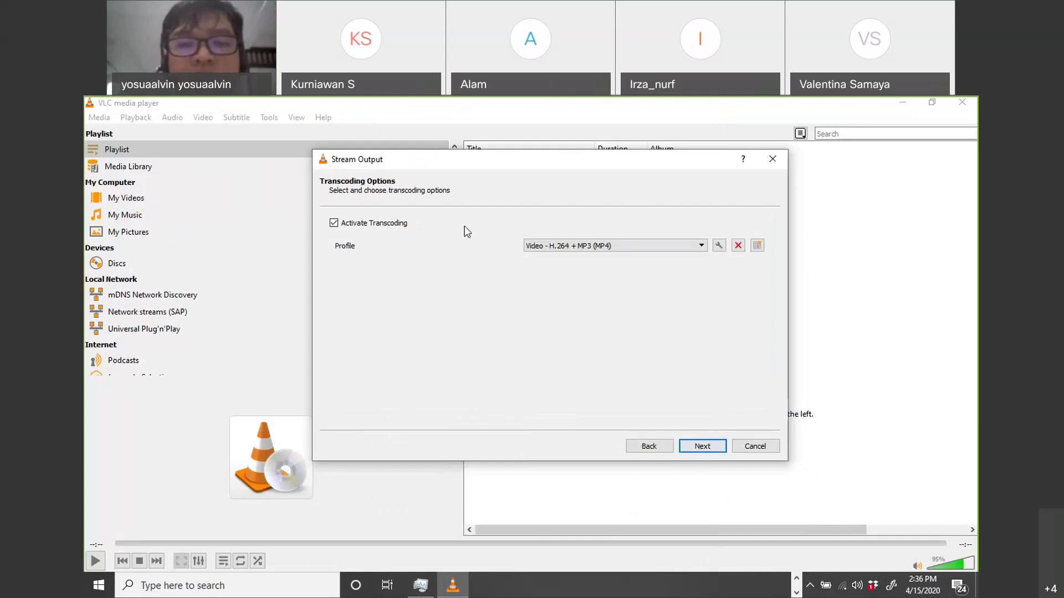
Deactivate transcoding, enable streaming of all elementary streams, and start the stream.
left_click(403, 224)
left_click(712, 448)
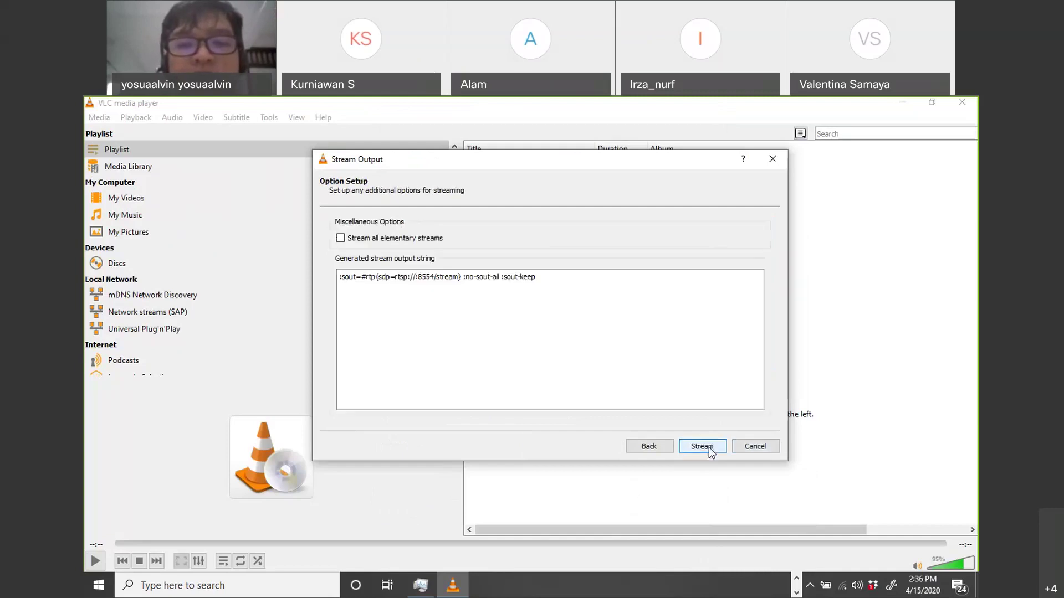
left_click(447, 237)
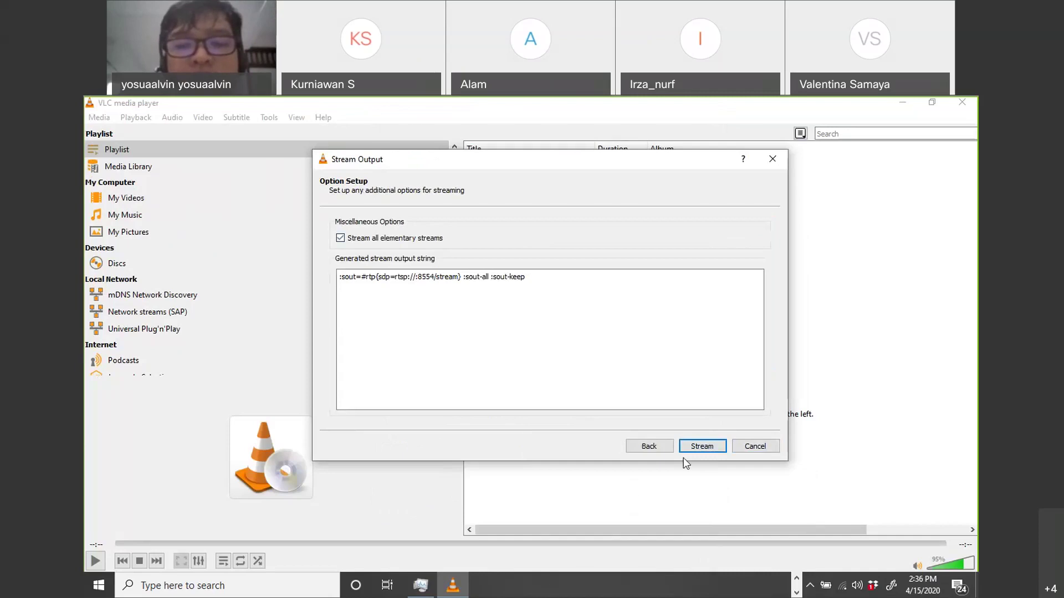
left_click(696, 450)
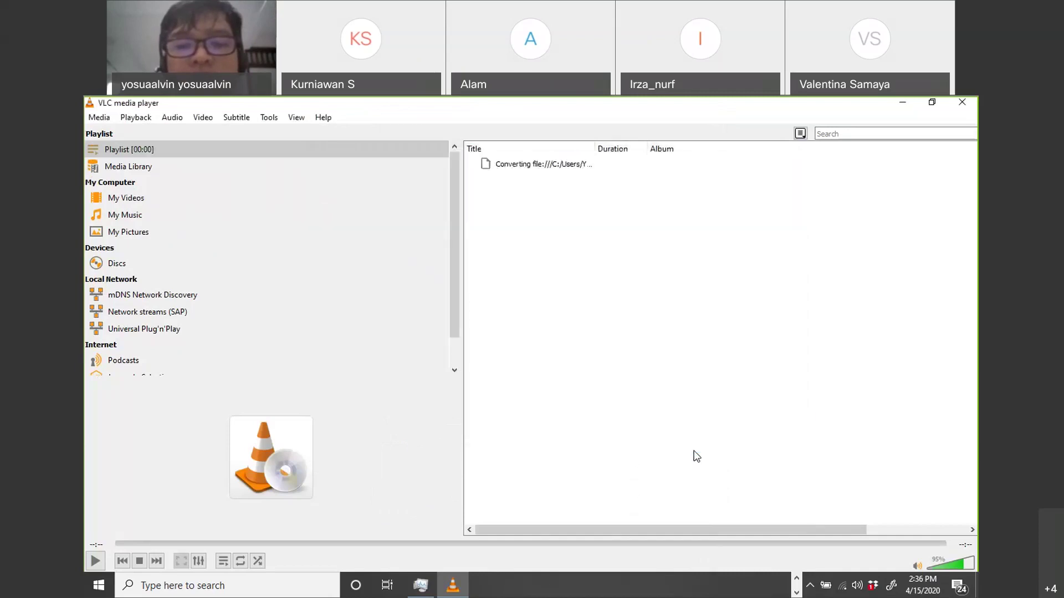
Switch to the Kali virtual machine, correct the Firefox address to rtsp://192.168.56.1:8554/stream, and open it with Videos.
left_click(798, 580)
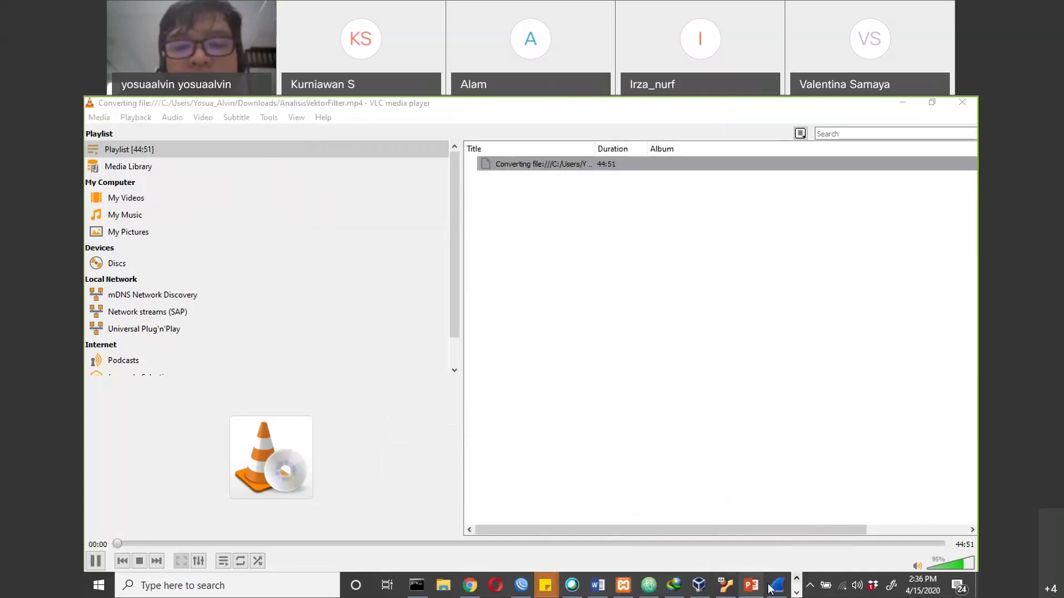
left_click(722, 586)
left_click(404, 195)
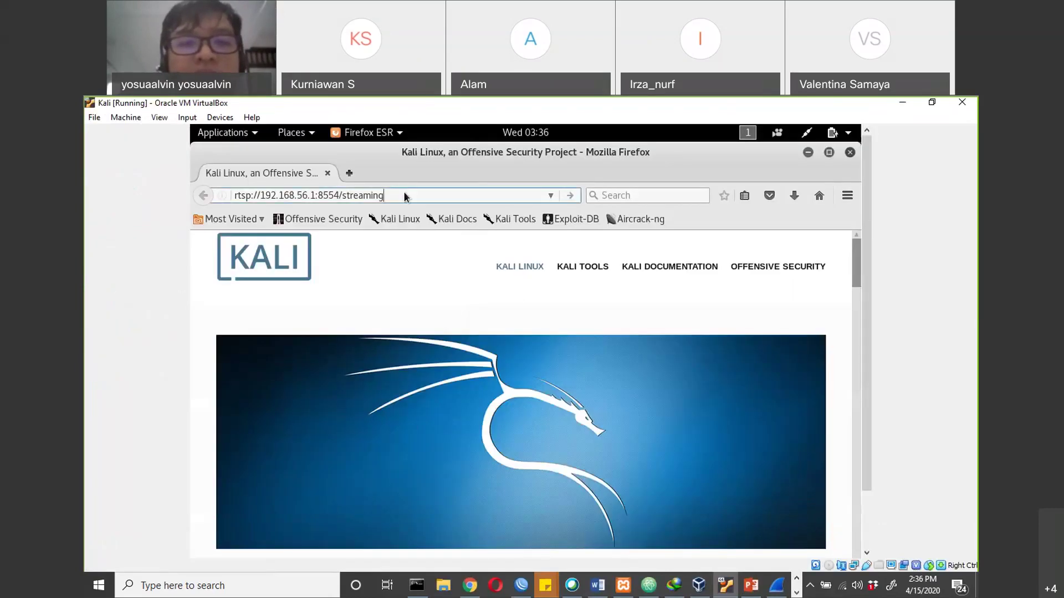
key("BackSpace")
key("BackSpace")
key("BackSpace")
key("Return")
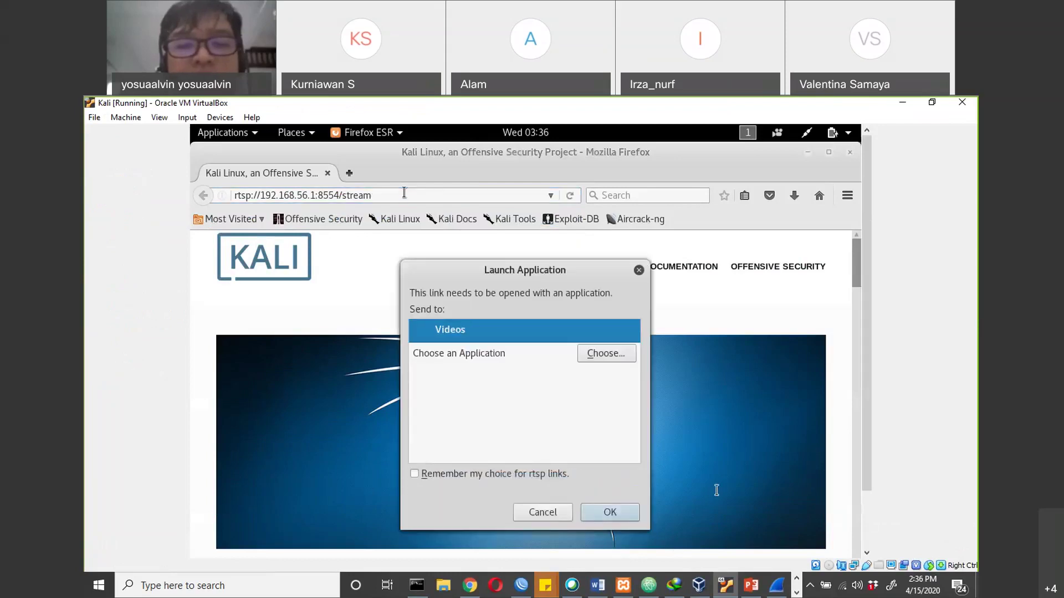
left_click(622, 512)
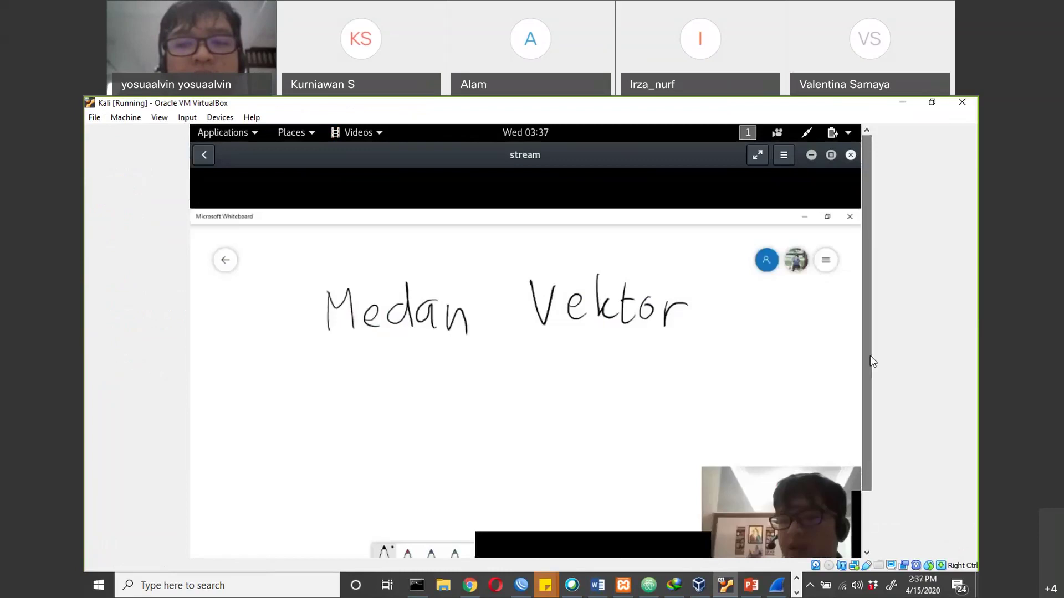
left_click_drag(869, 362, 871, 398)
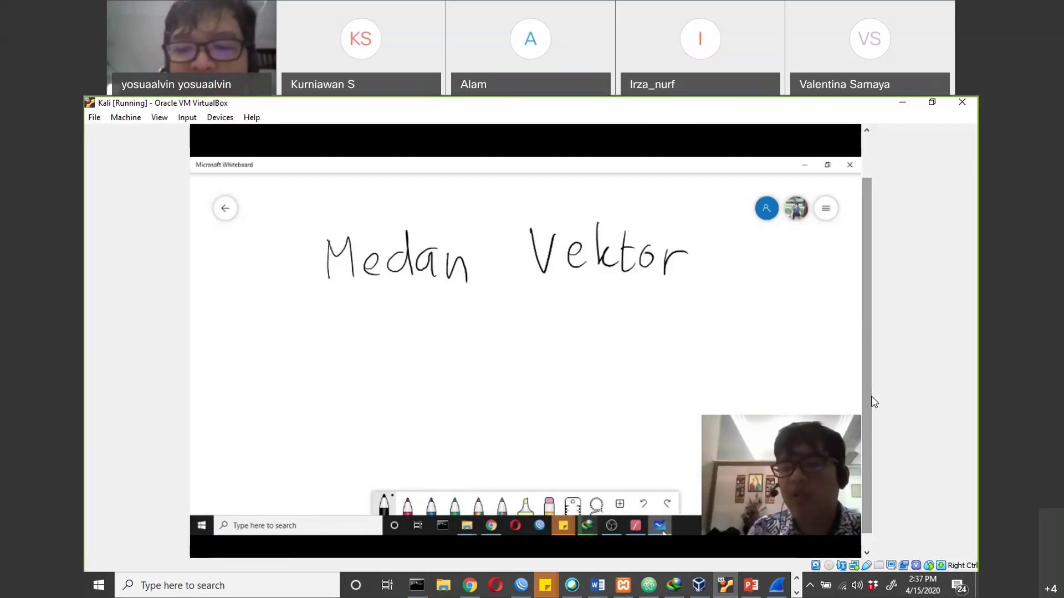
Switch to the running Wireshark capture and enter rtp as the display filter.
left_click(771, 585)
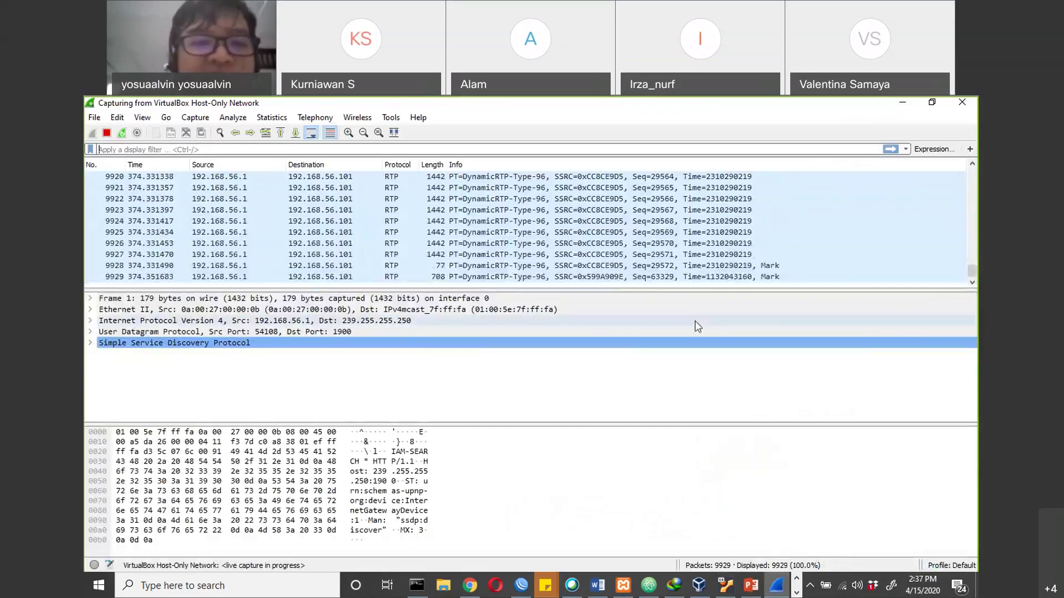
left_click(215, 149)
type("rt")
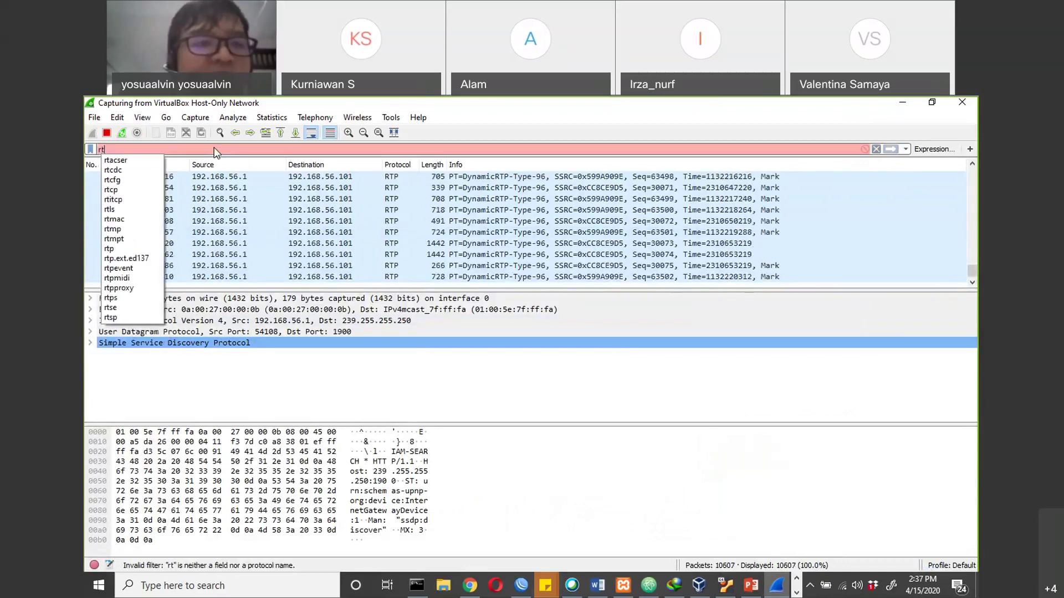
type("p")
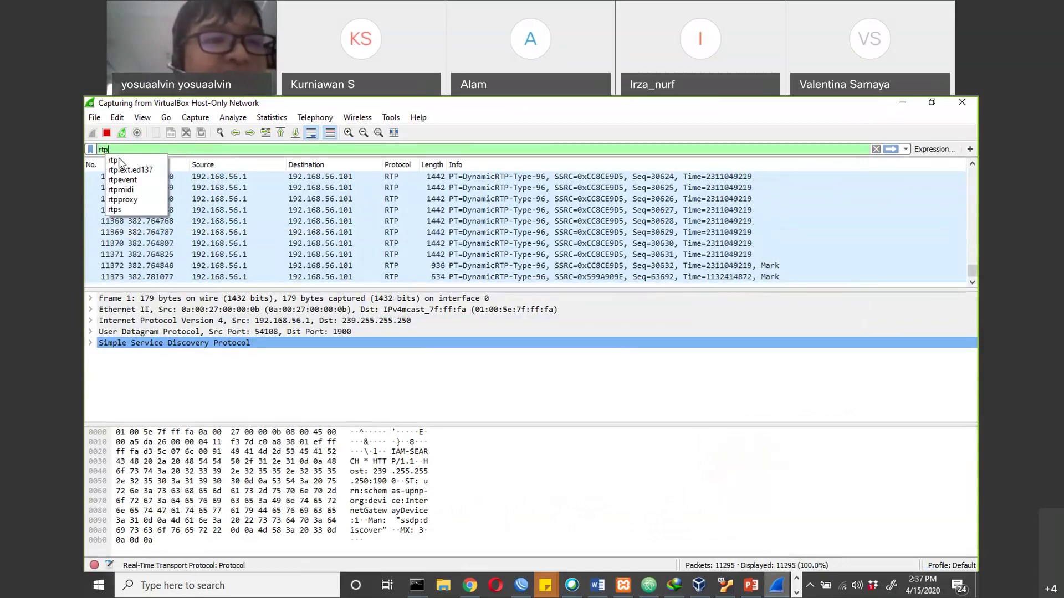
left_click(118, 159)
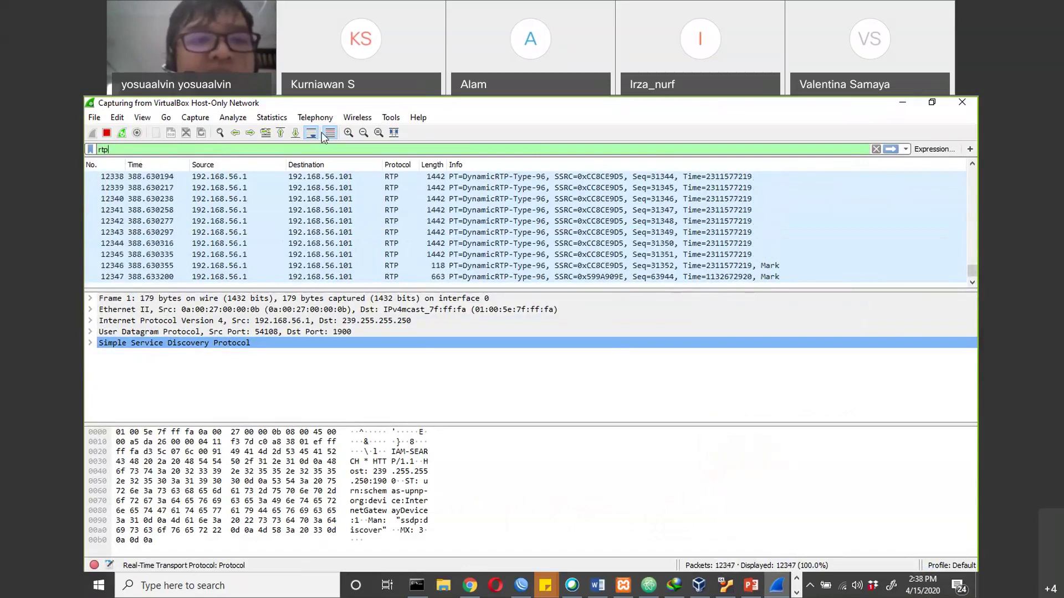
Open the capture file properties and examine the captured packet count and the first and last packet times.
left_click(272, 117)
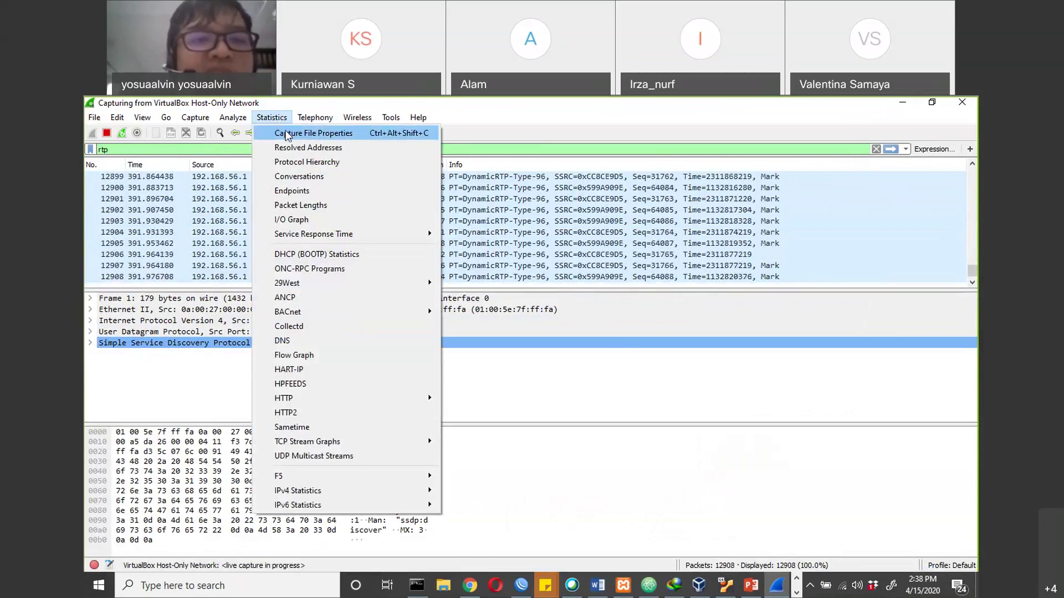
left_click(286, 134)
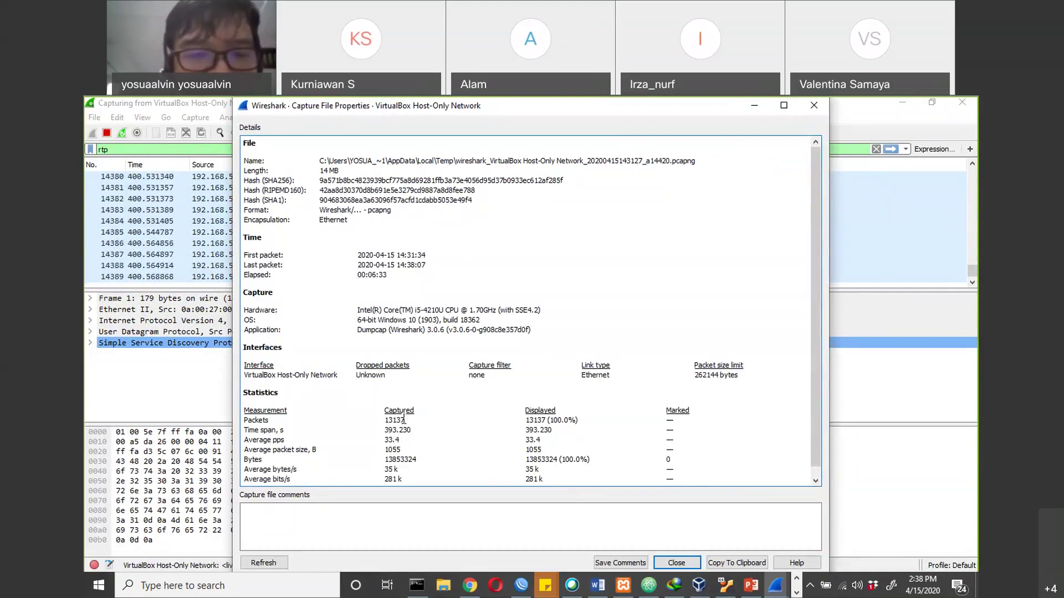
left_click_drag(407, 420, 386, 421)
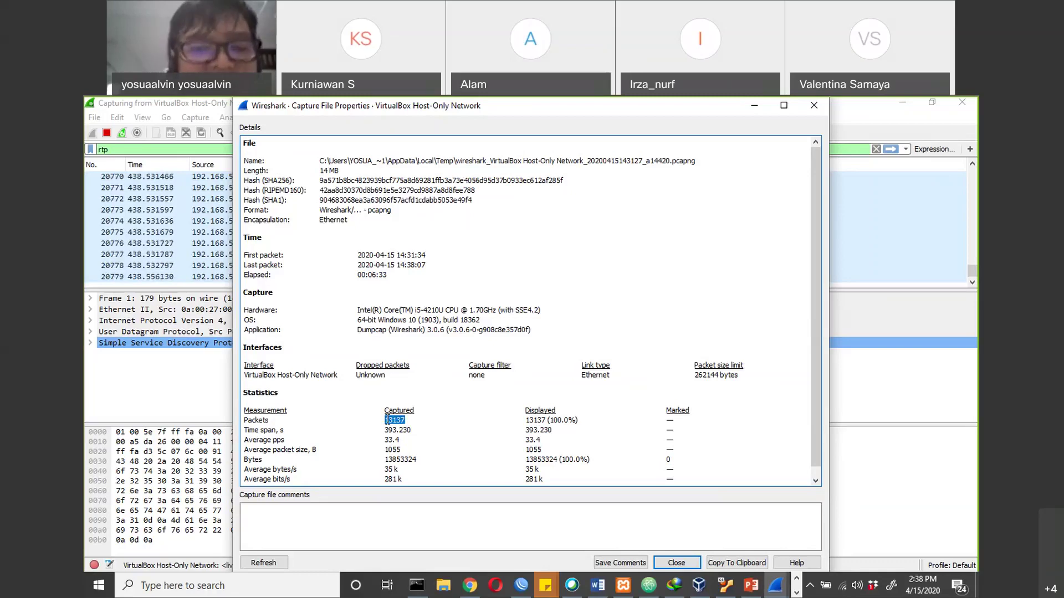
left_click_drag(395, 255, 425, 267)
left_click(398, 269)
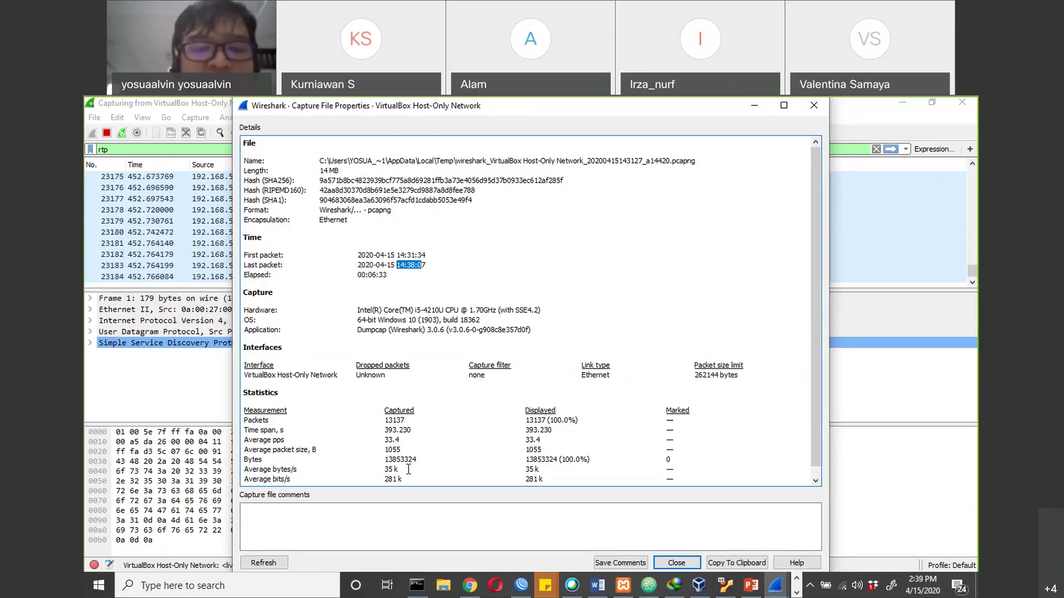
Search Windows for notepad and open a blank Notepad document.
left_click(283, 591)
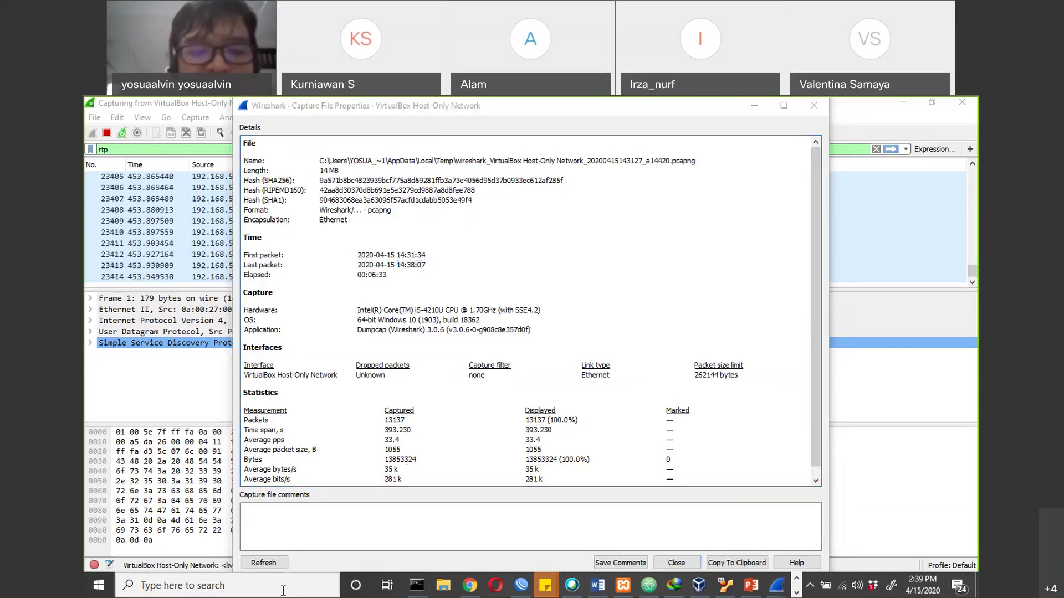
type("notepad")
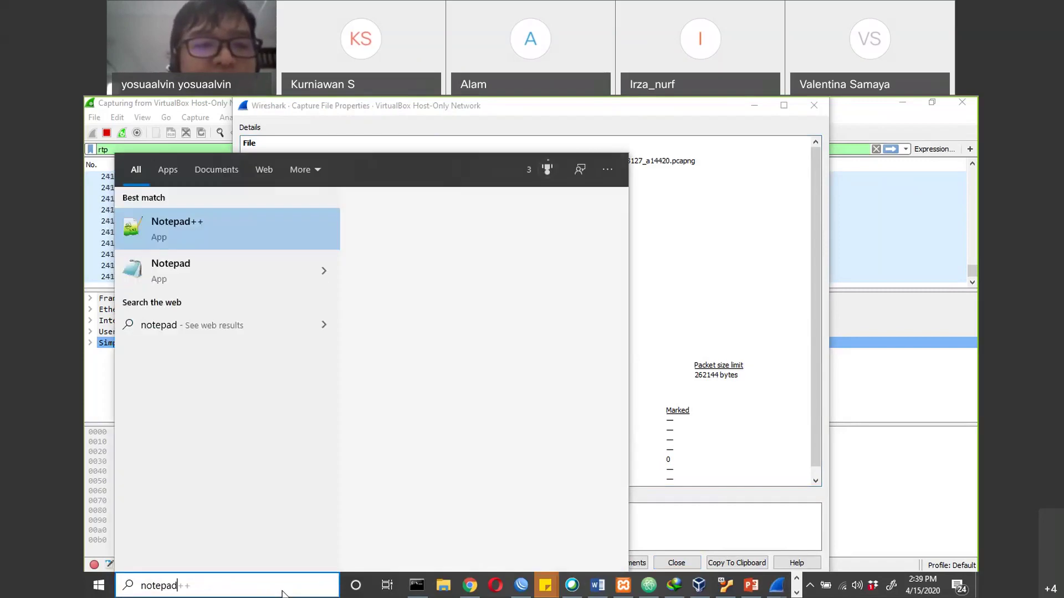
key("Down")
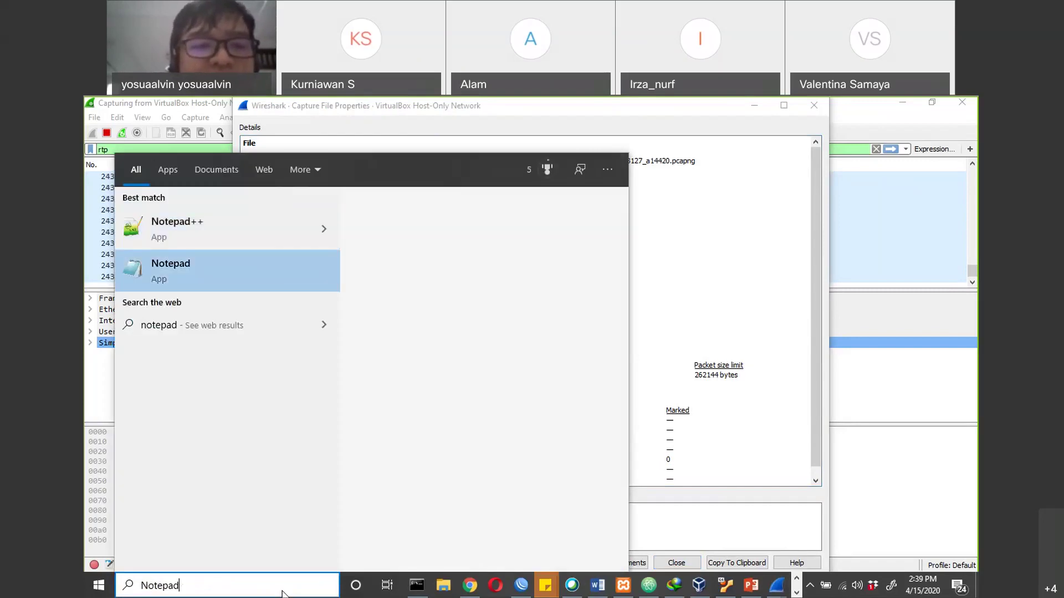
key("Return")
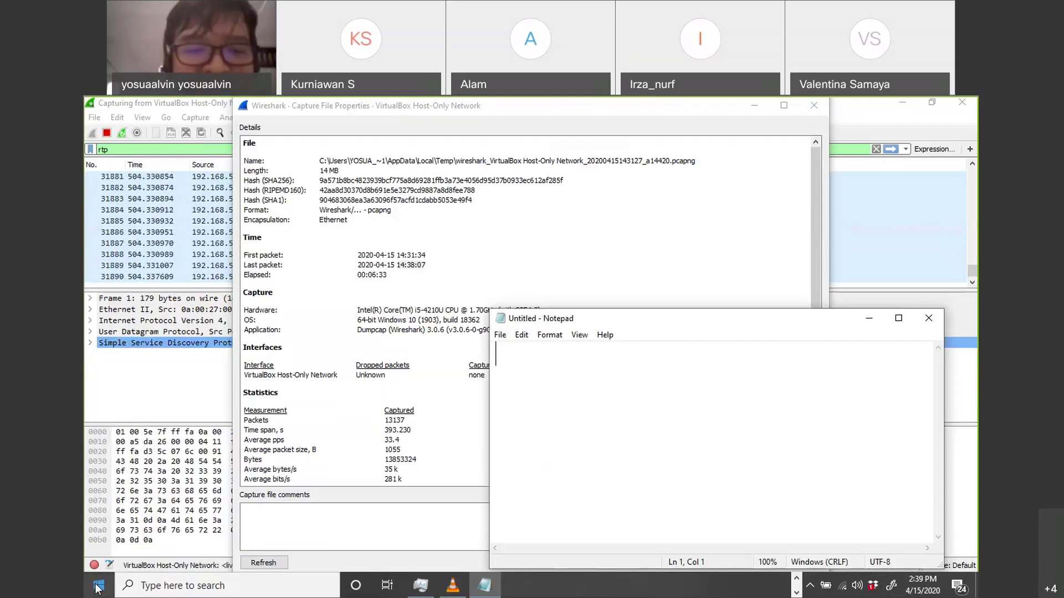
Copy the captured byte count 13853324 from the capture file properties into Notepad and enter the time span 393.230 on the second line.
left_click(416, 464)
left_click_drag(416, 464, 386, 464)
key("ctrl+c")
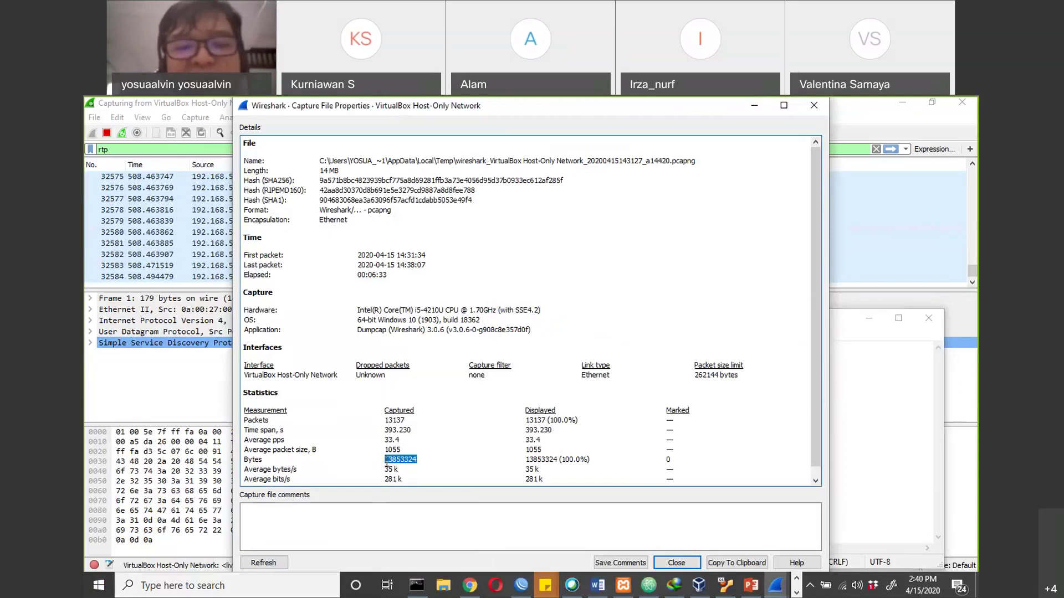
key("alt+Tab")
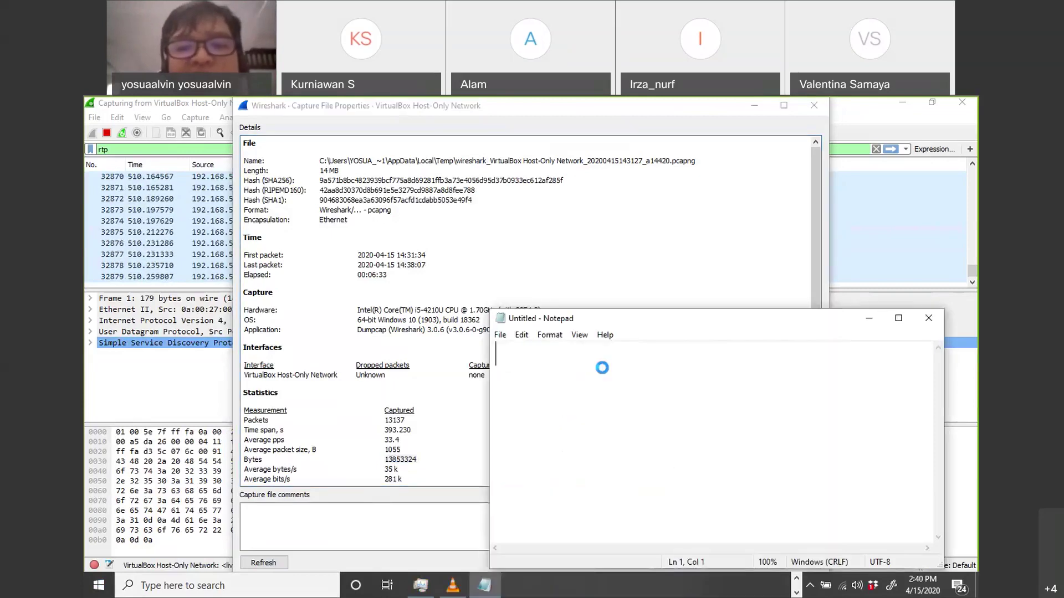
key("ctrl+v")
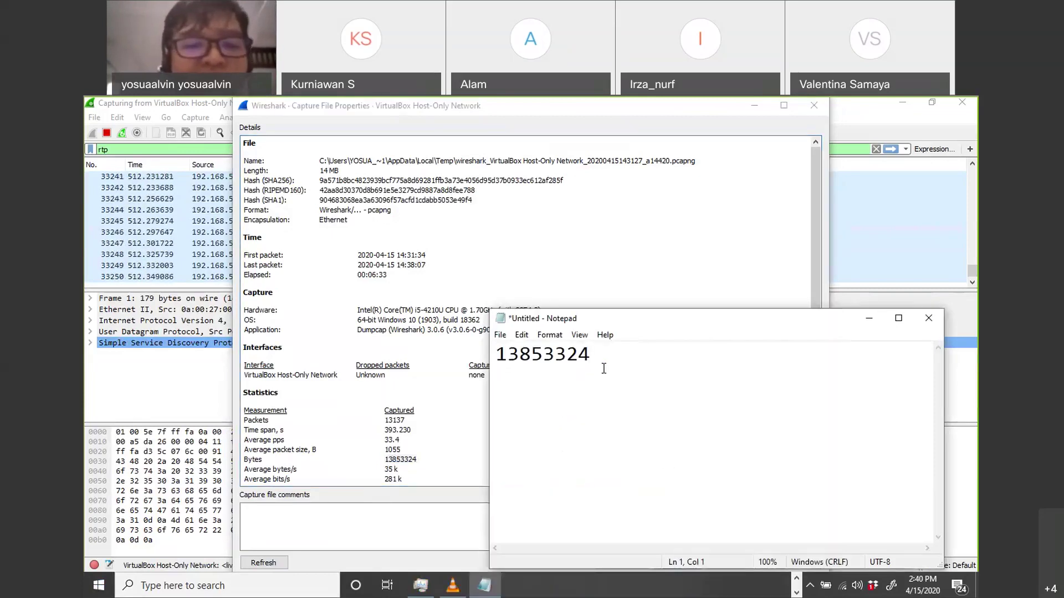
key("Return")
type("393")
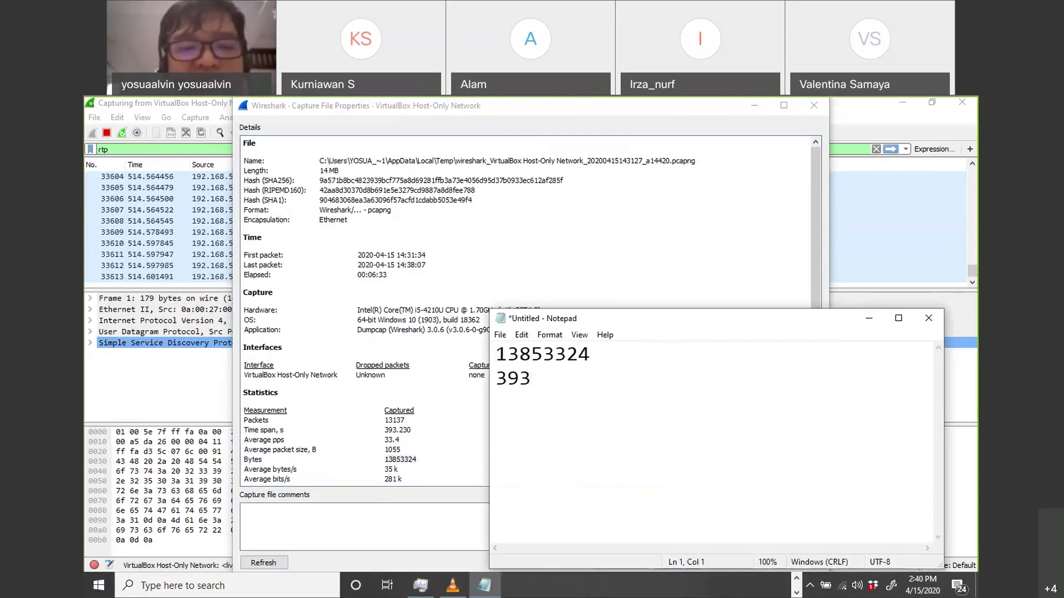
type(".230")
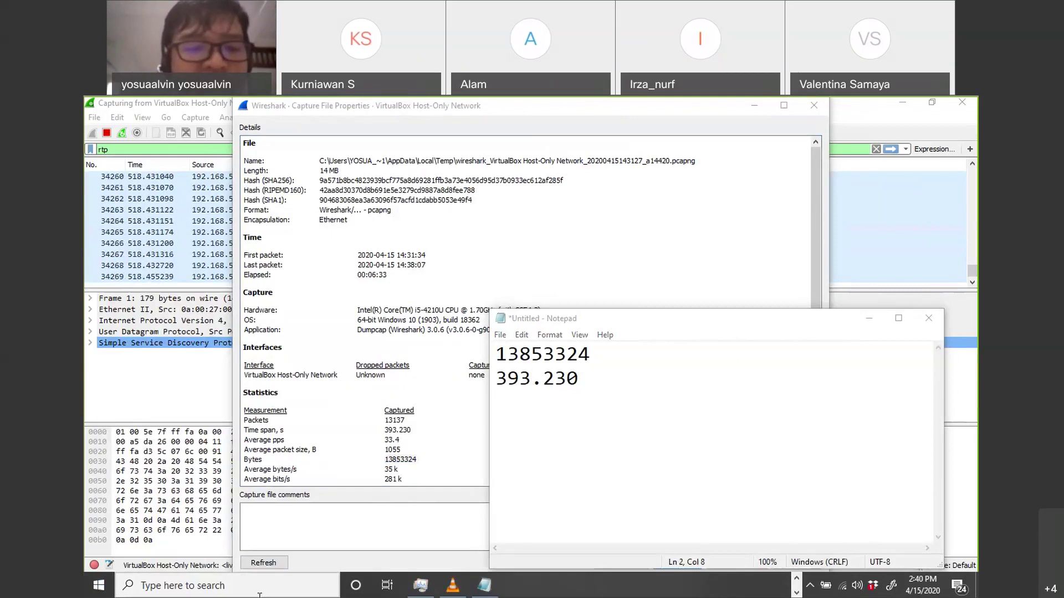
Search Windows for cal, open Calculator, and arrange its window beside the Notepad notes.
left_click(259, 593)
type("cal")
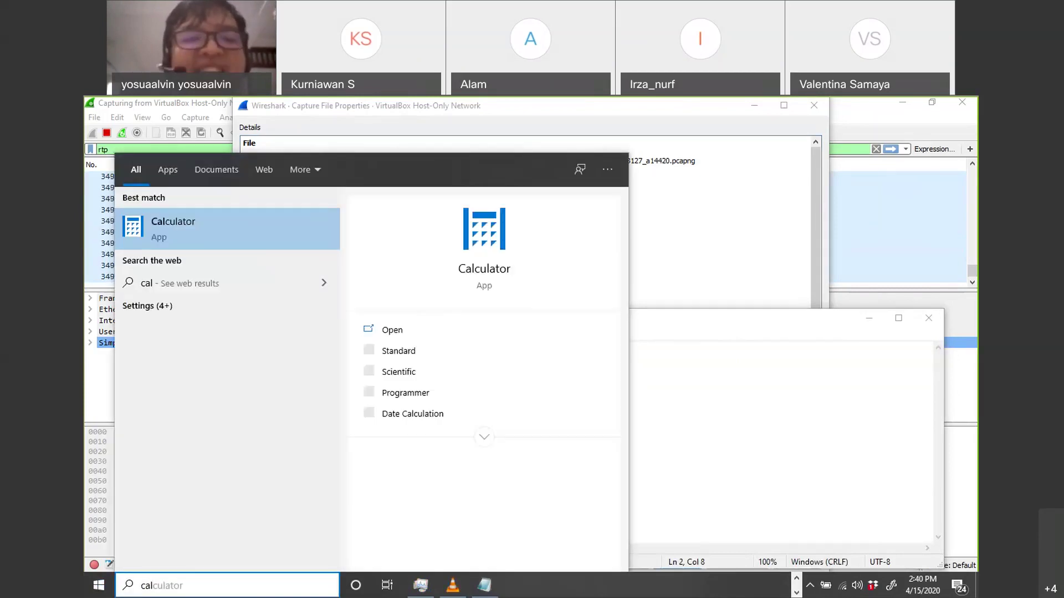
key("Return")
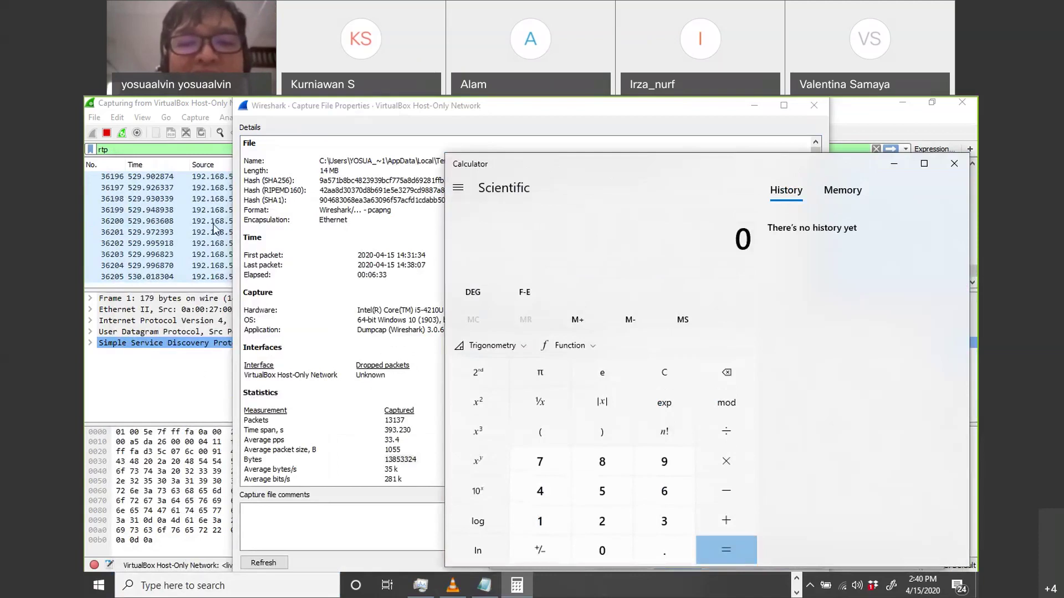
left_click_drag(687, 164, 264, 177)
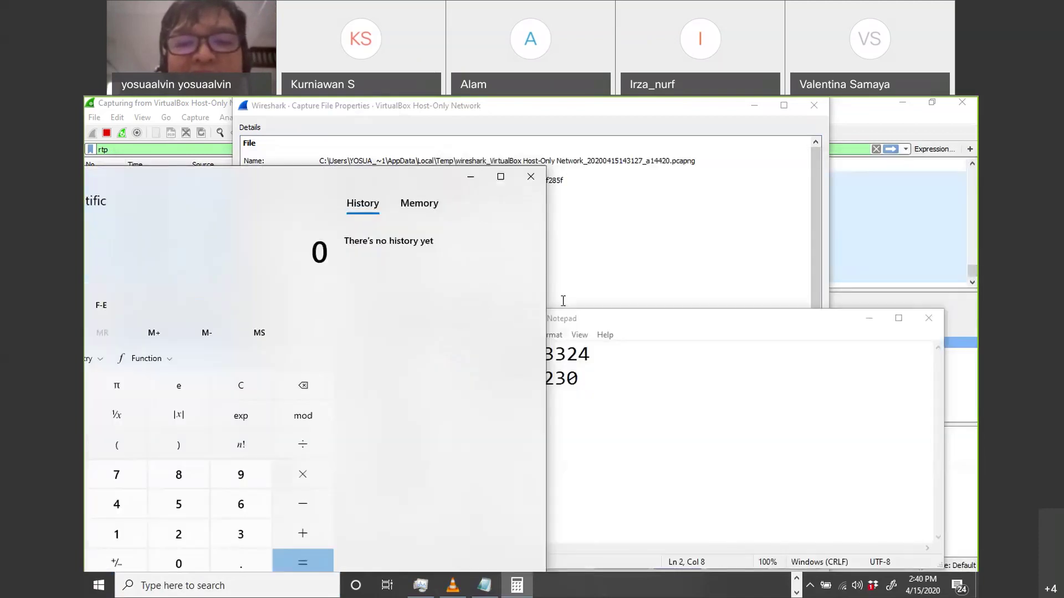
left_click_drag(561, 317, 658, 244)
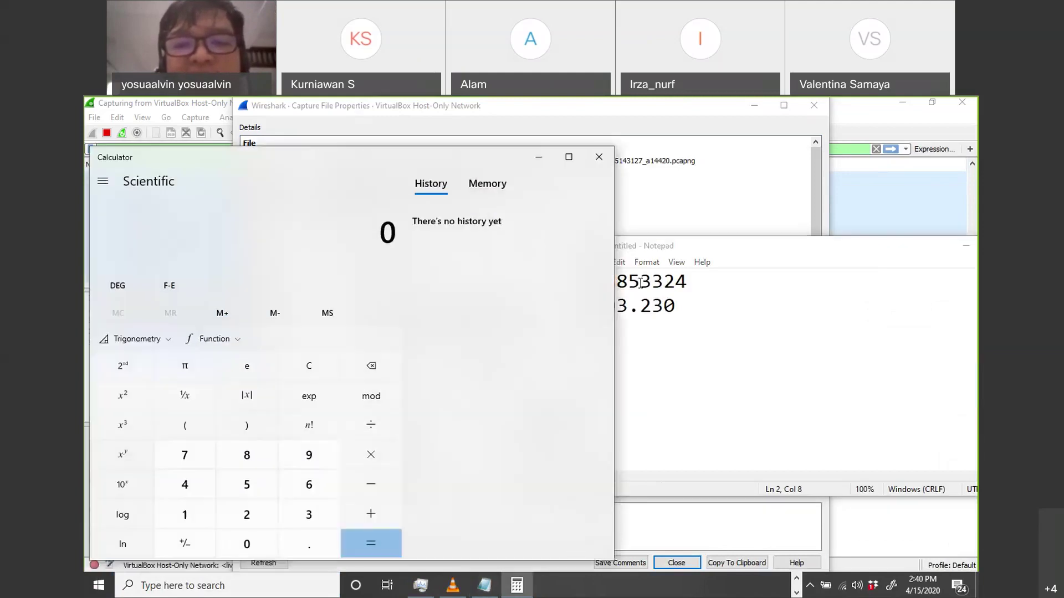
Divide 13853324 by 393.230 in Calculator and note the rate as 35Bytes/second on the third line in Notepad.
double_click(606, 290)
key("ctrl+c")
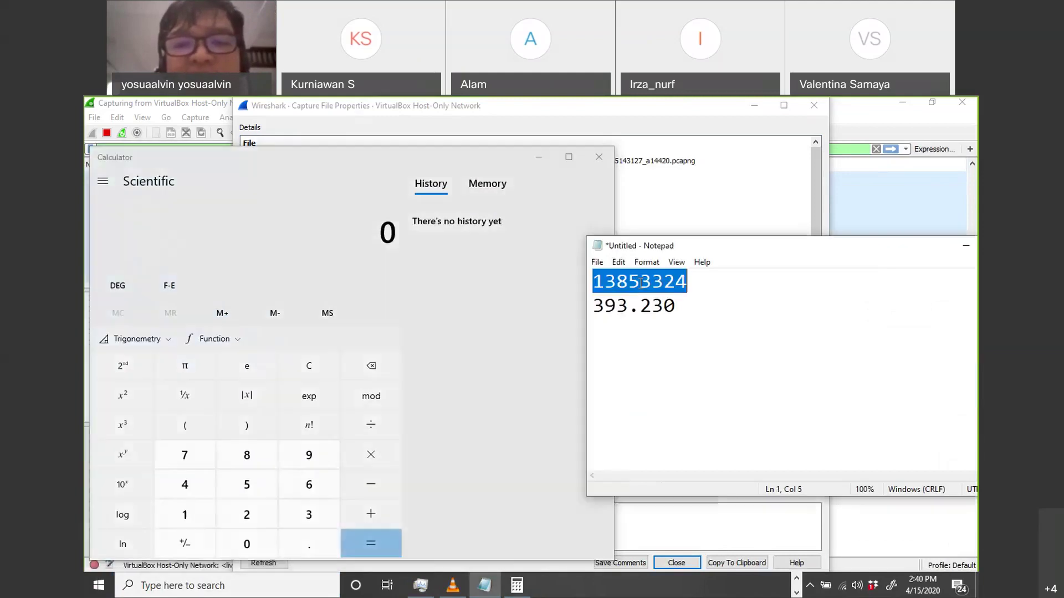
left_click(308, 264)
key("ctrl+v")
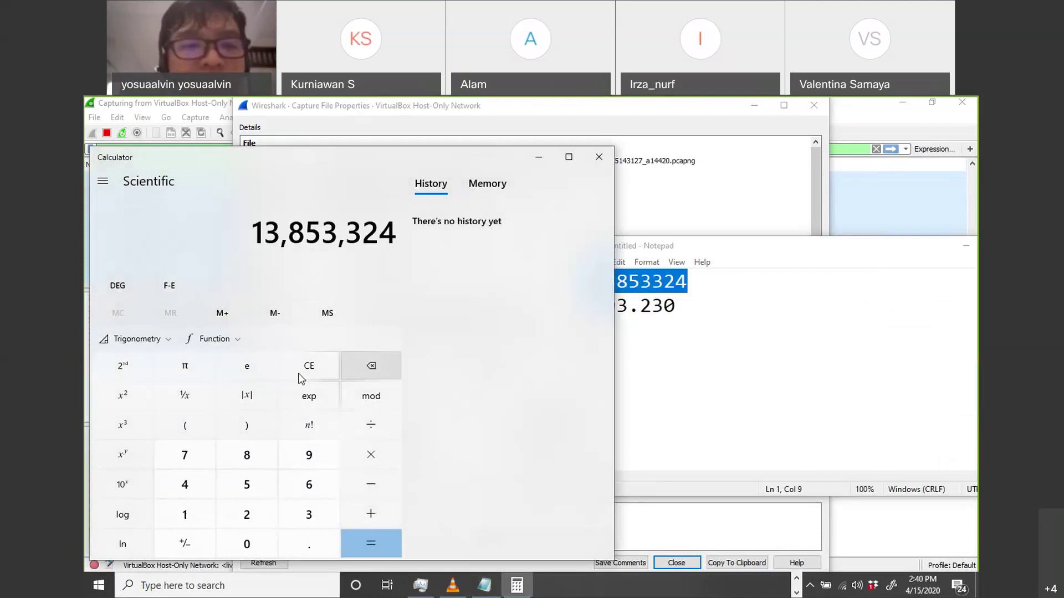
left_click(371, 425)
left_click_drag(677, 306, 592, 305)
key("ctrl+c")
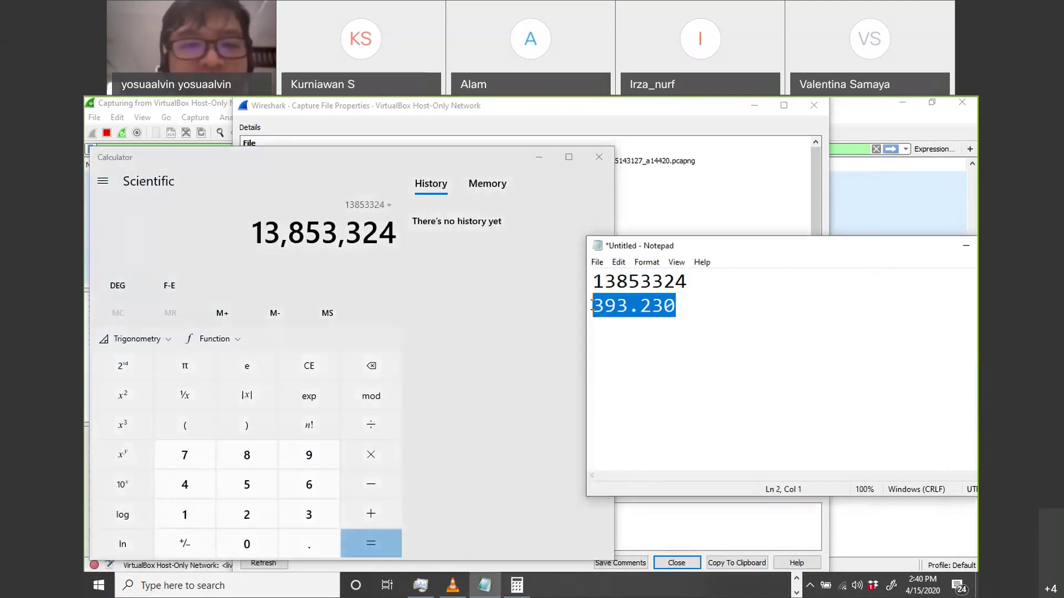
left_click(306, 275)
key("ctrl+v")
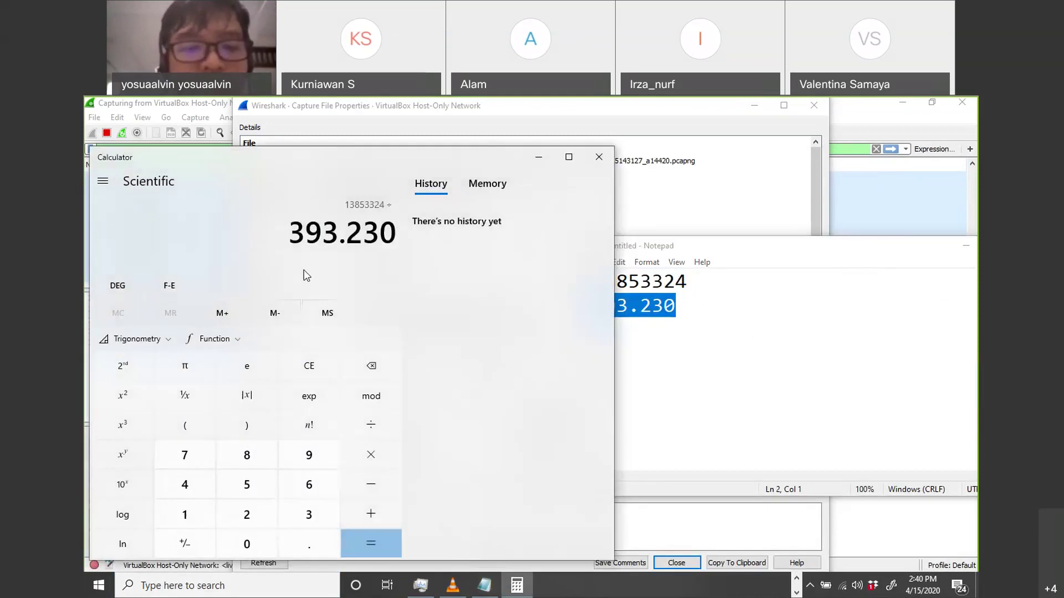
left_click(368, 545)
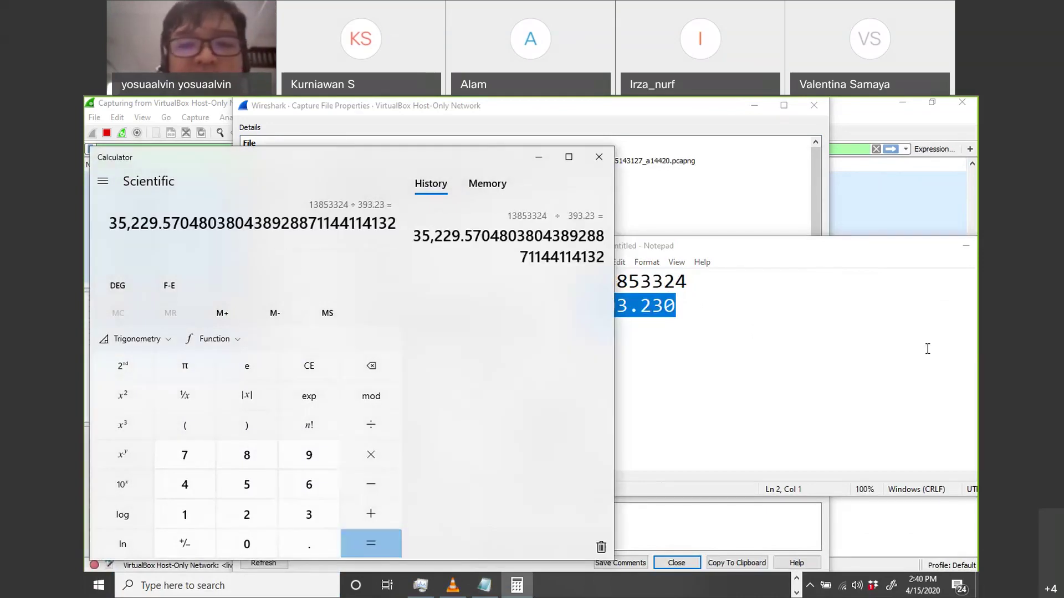
left_click(783, 355)
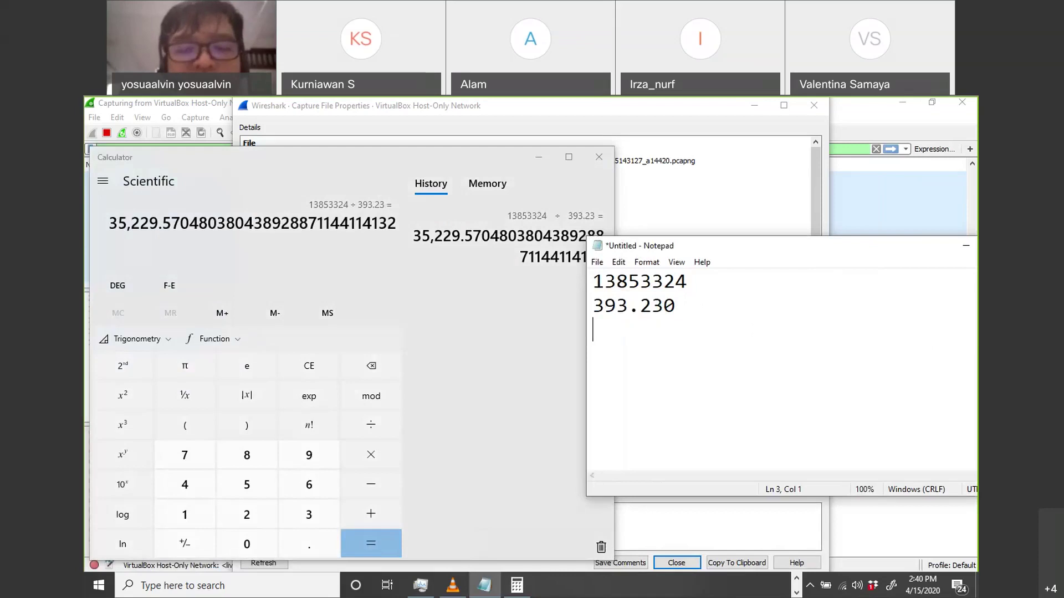
type("35Bytes/second")
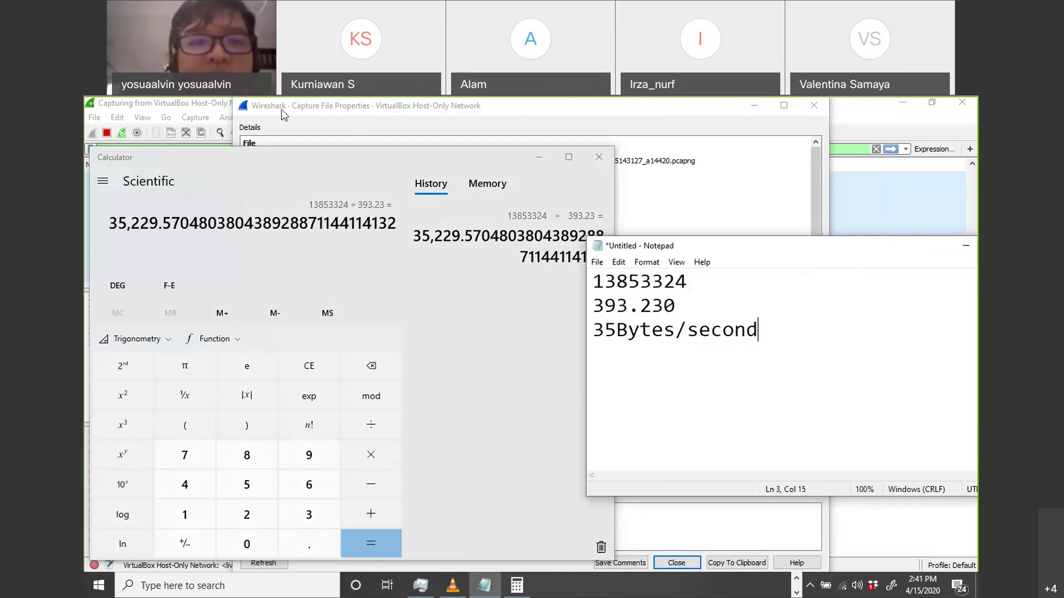
Switch to Wireshark, stop the running capture, and view the capture file properties for the stopped capture.
left_click(210, 105)
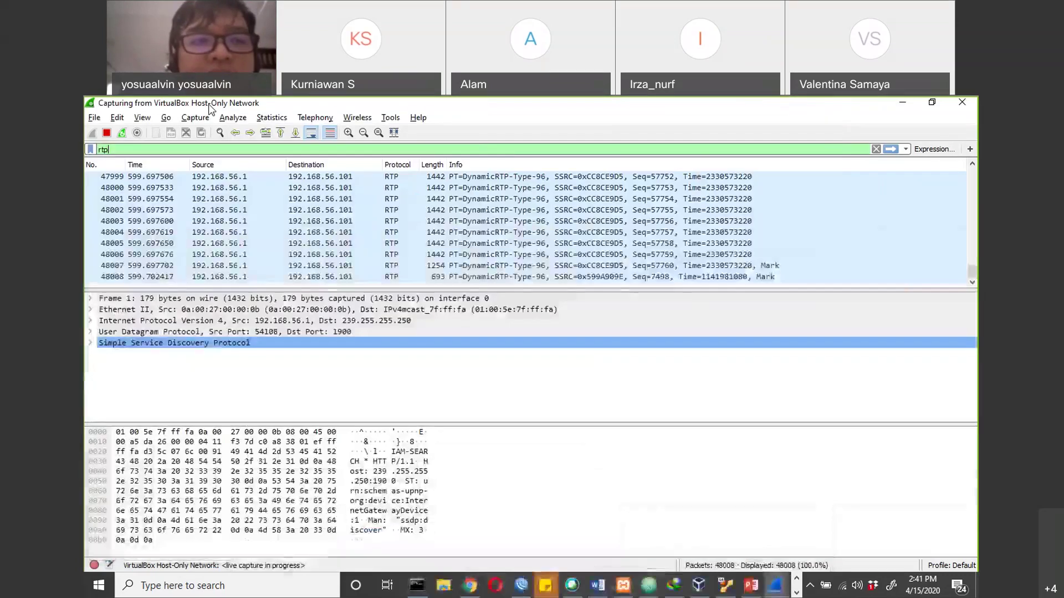
left_click(108, 134)
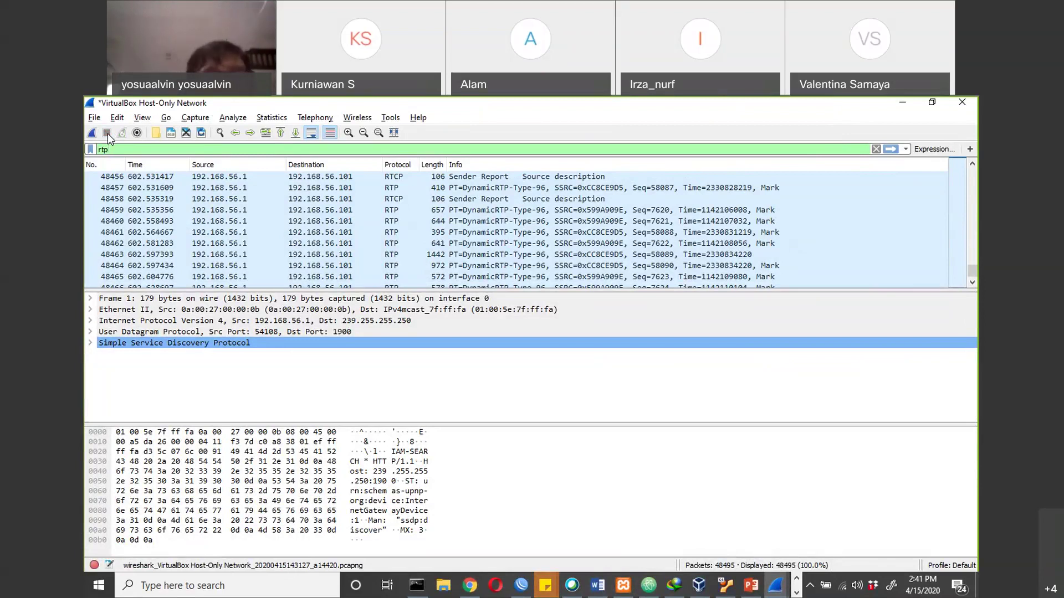
left_click(272, 117)
left_click(285, 134)
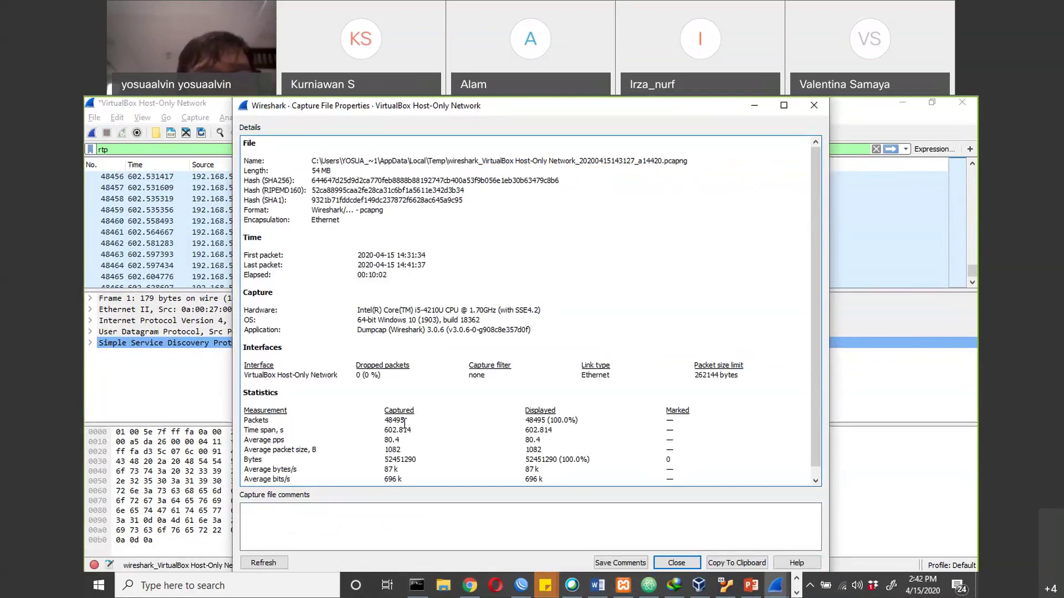
left_click(151, 243)
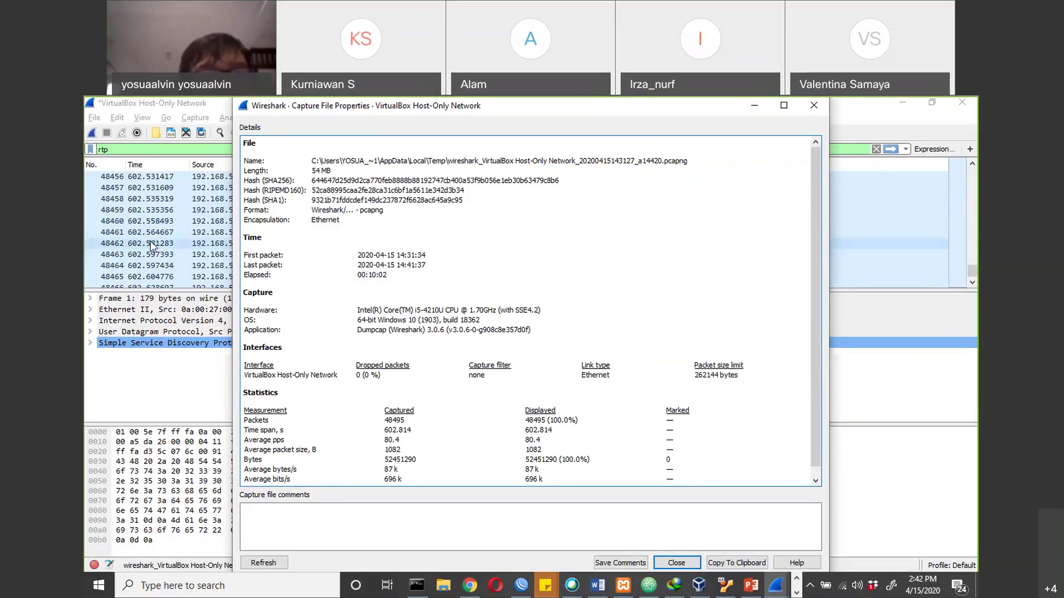
left_click(96, 119)
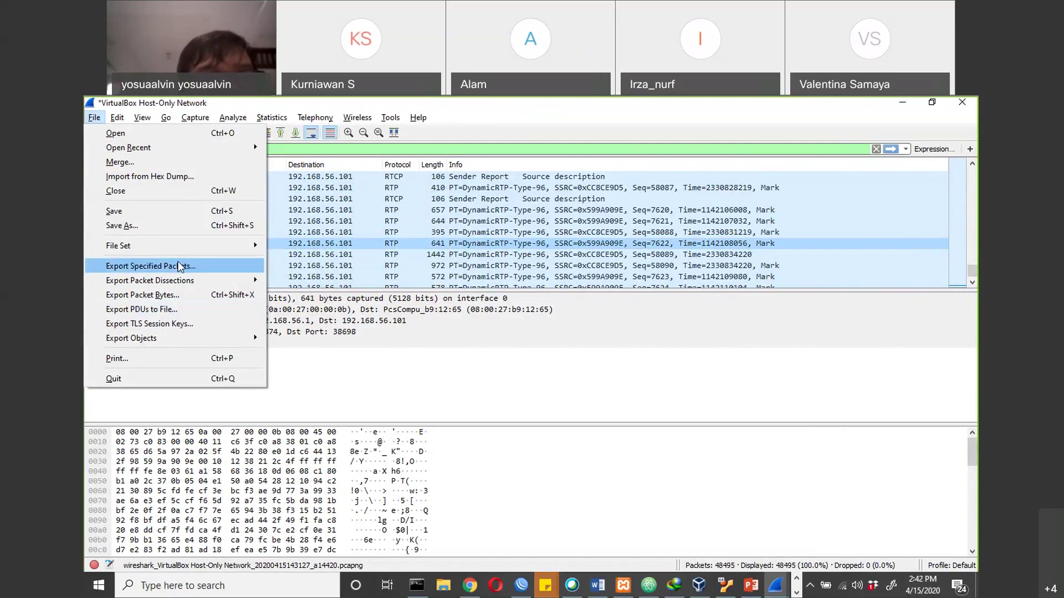
mouse_move(176, 284)
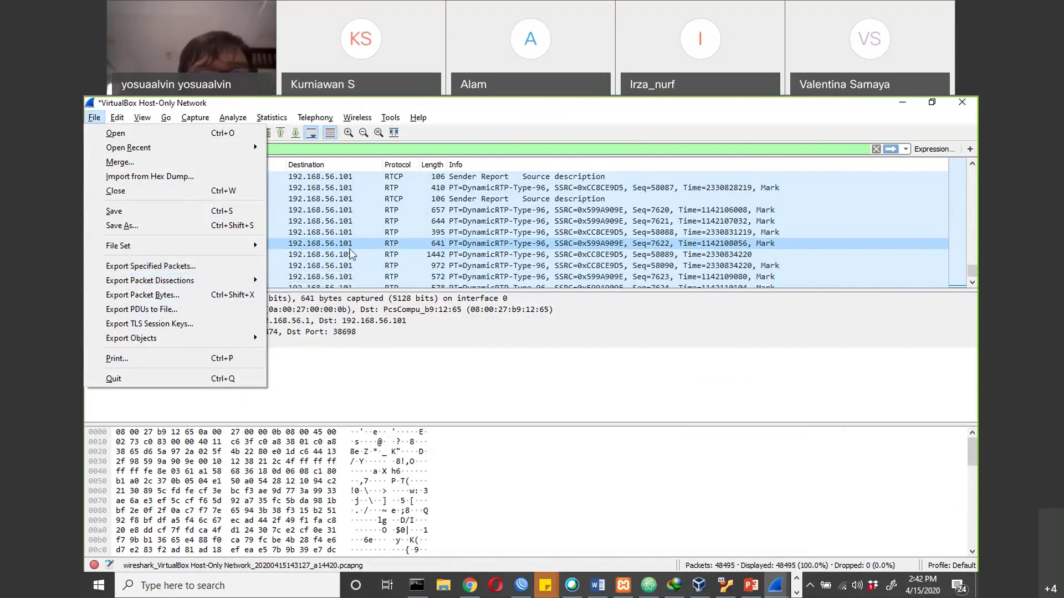
left_click(349, 252)
left_click(348, 255)
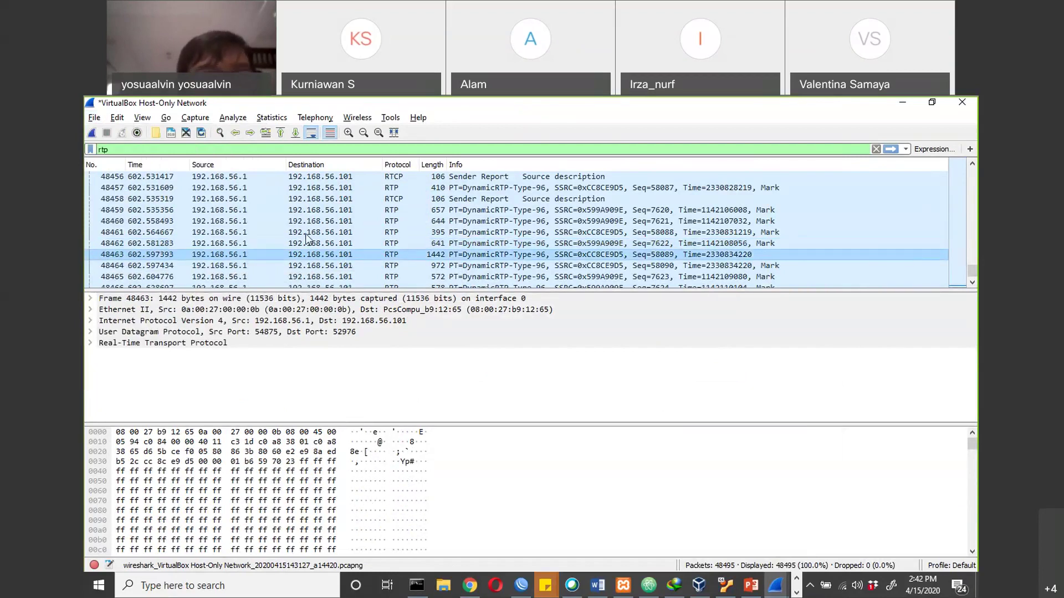
left_click(288, 187)
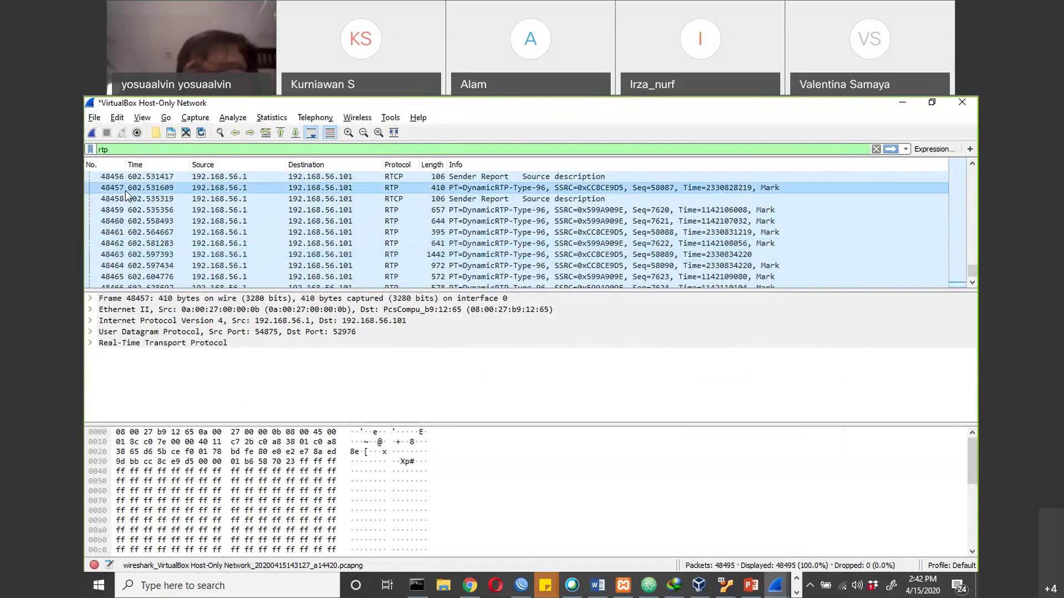
Export the dissections of all displayed packets as a CSV file named RTP in the Documents folder.
left_click(94, 118)
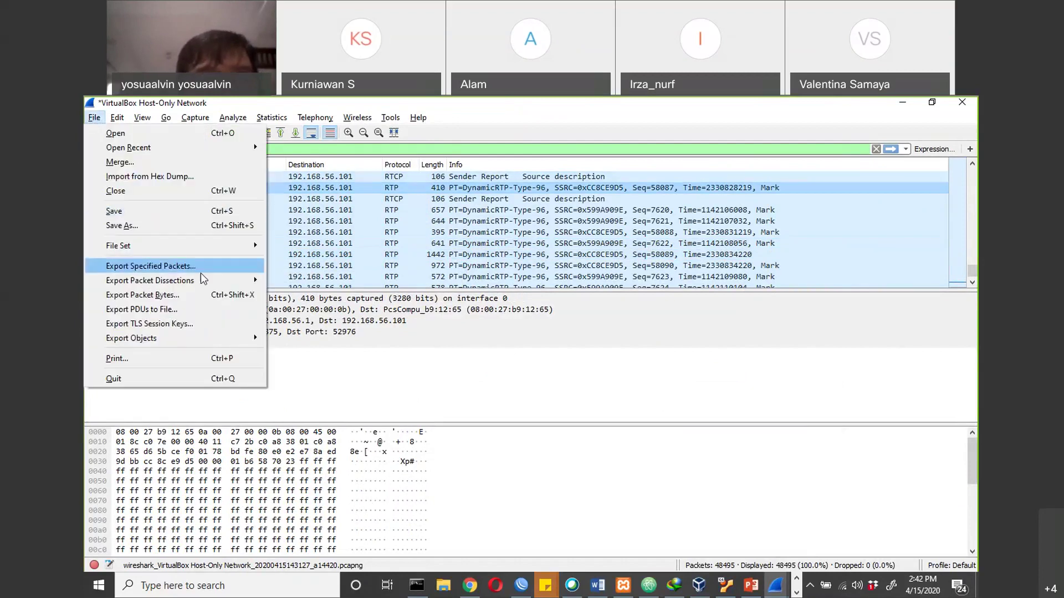
mouse_move(202, 277)
left_click(300, 294)
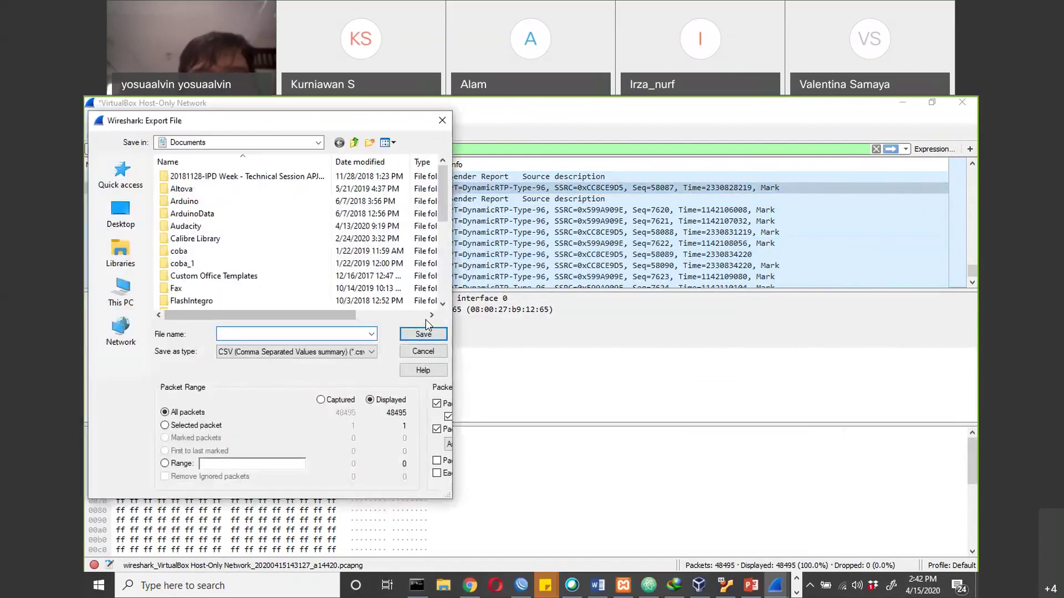
type("RTP")
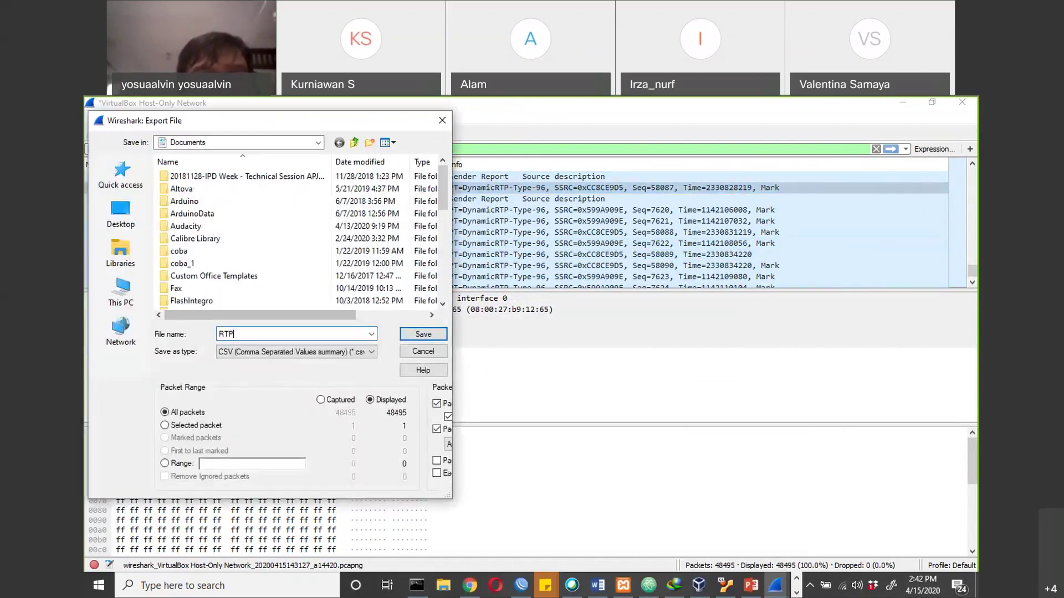
left_click(413, 335)
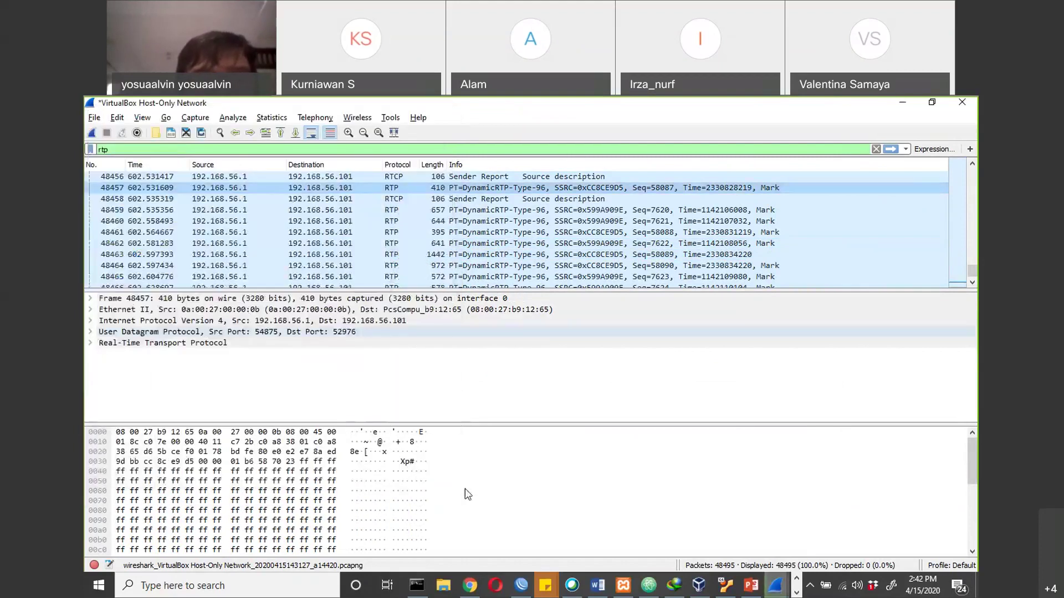
left_click(447, 590)
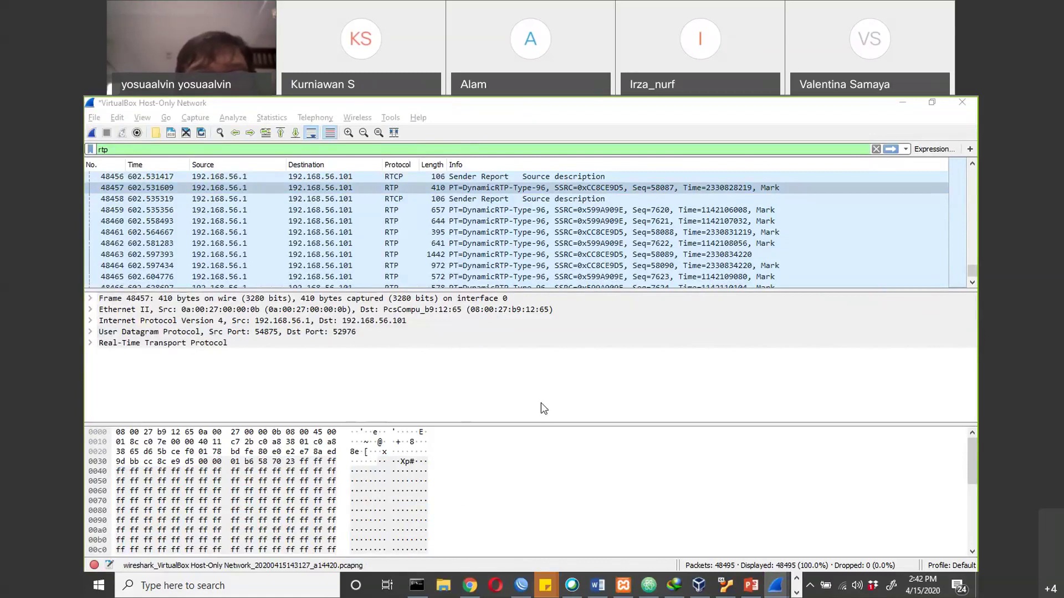
key("super+e")
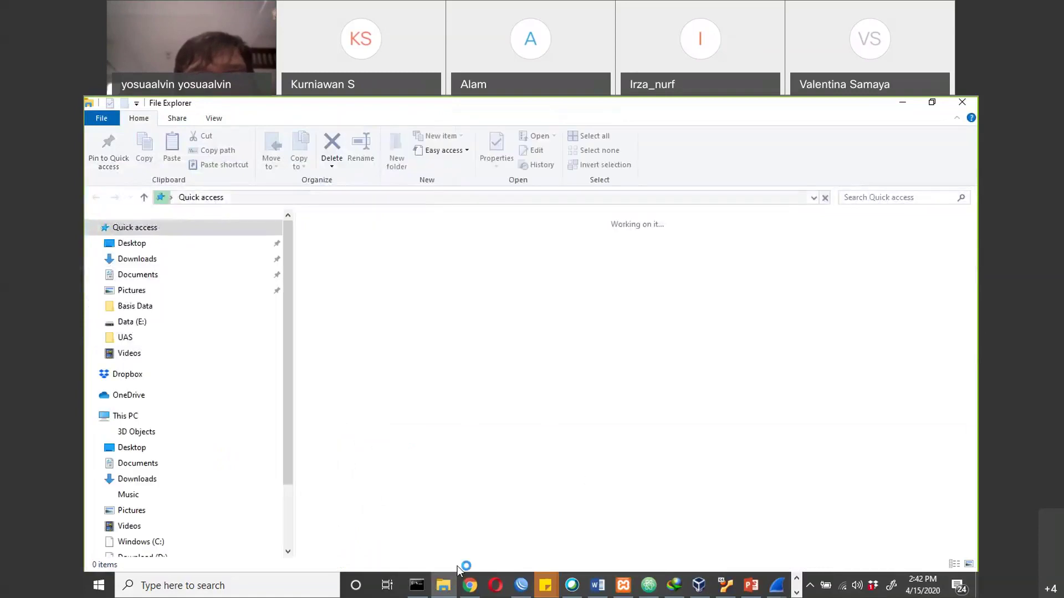
left_click(470, 586)
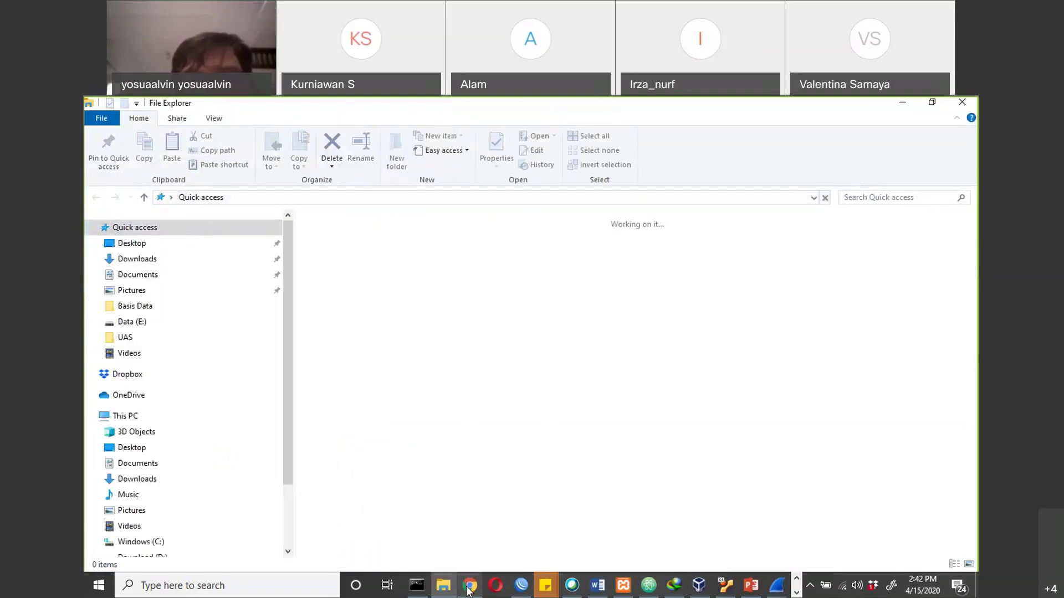
left_click(777, 586)
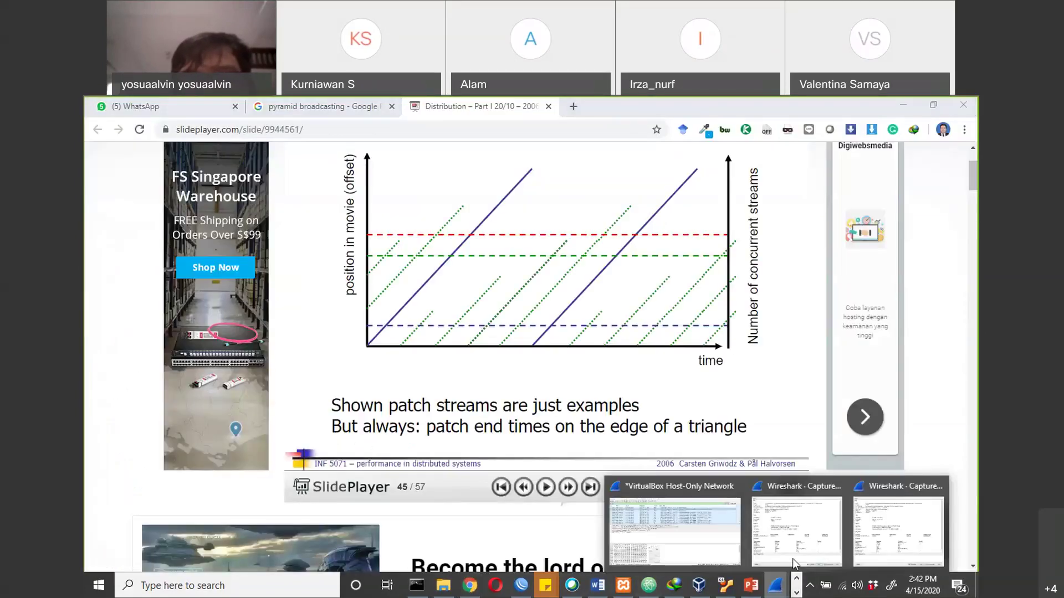
left_click(724, 547)
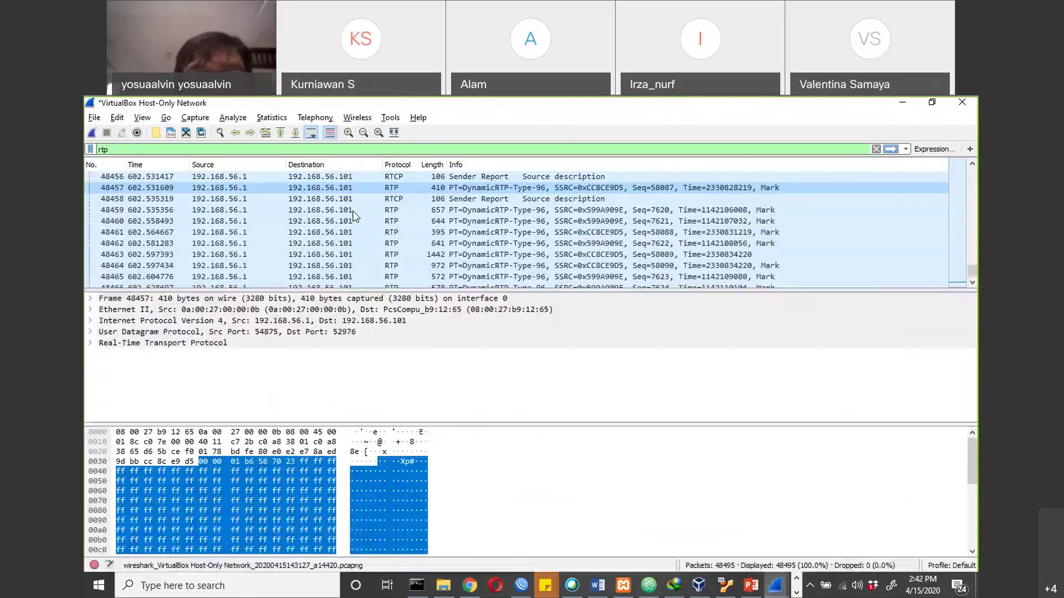
List the capture's RTP streams, select the stream from source port 54875, and move the list clear of the packet list.
left_click(317, 119)
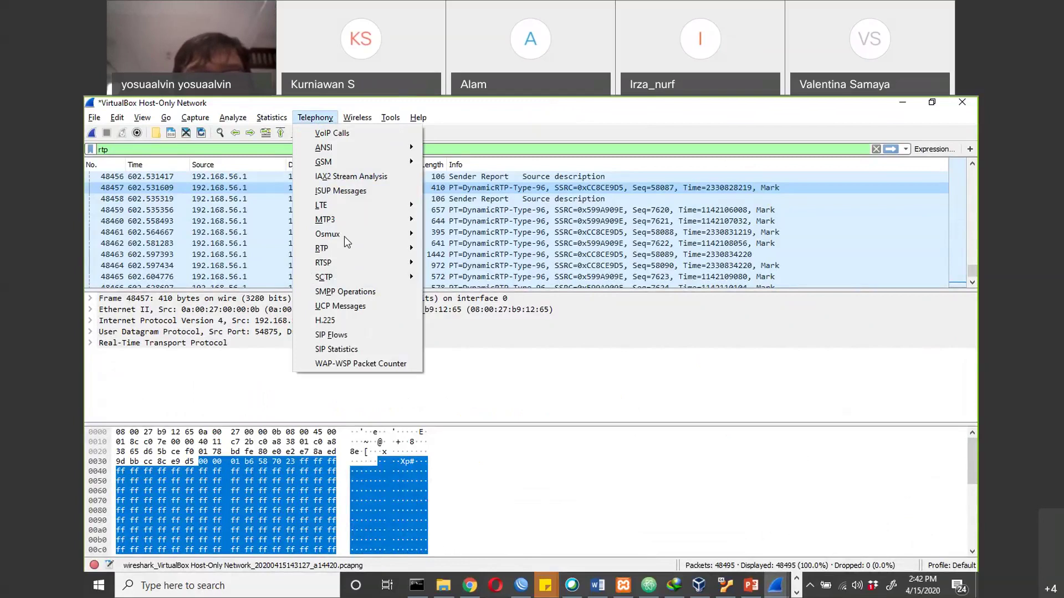
mouse_move(346, 254)
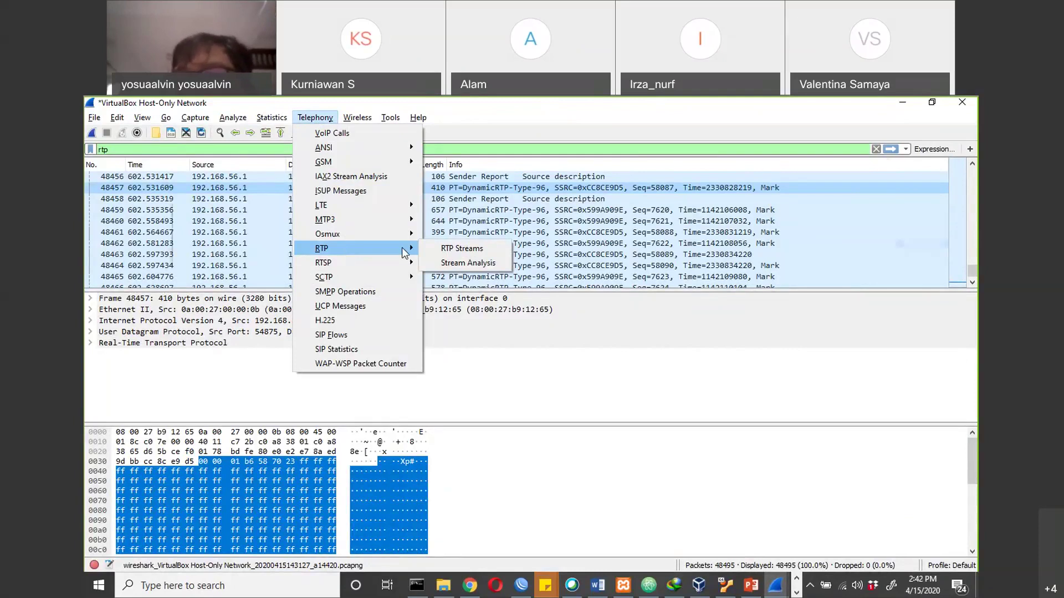
left_click(432, 250)
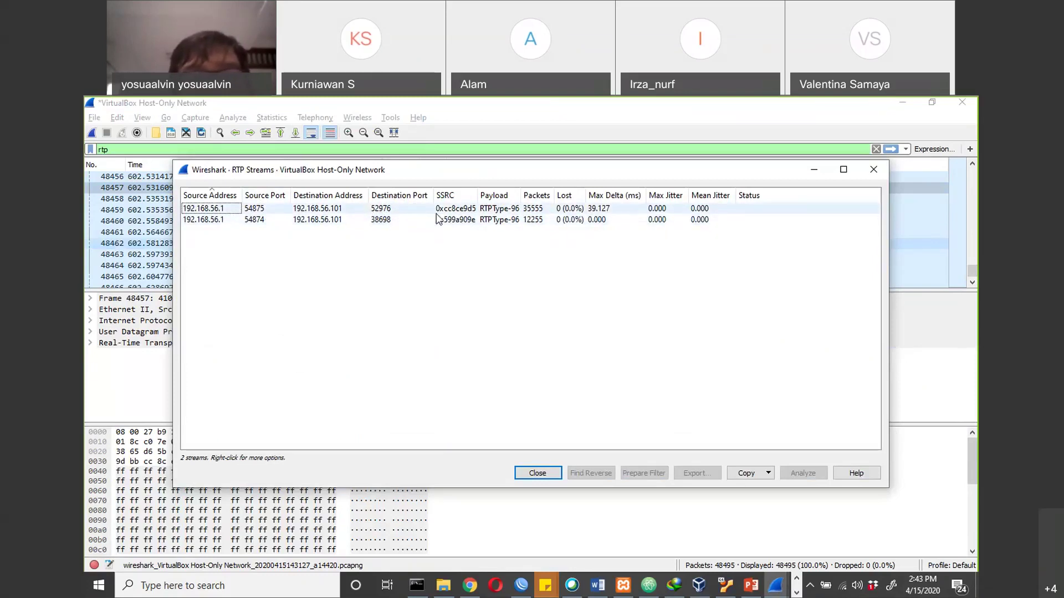
left_click(495, 210)
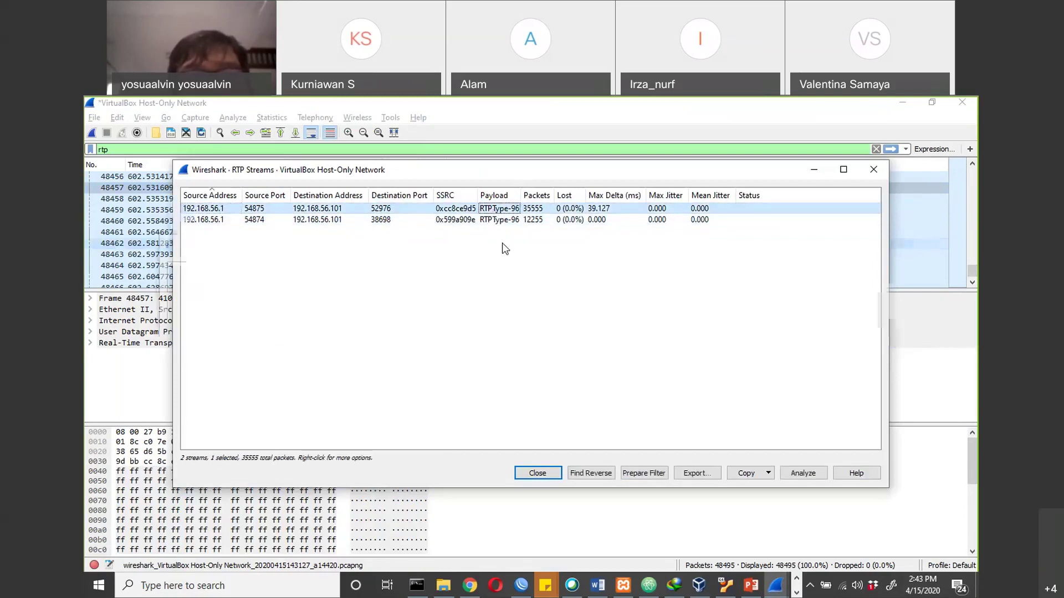
left_click_drag(515, 168, 502, 243)
Inspect the Real-Time Transport Protocol fields and payload of packet 48457 in its own window, and close it and the RTP streams list.
double_click(386, 187)
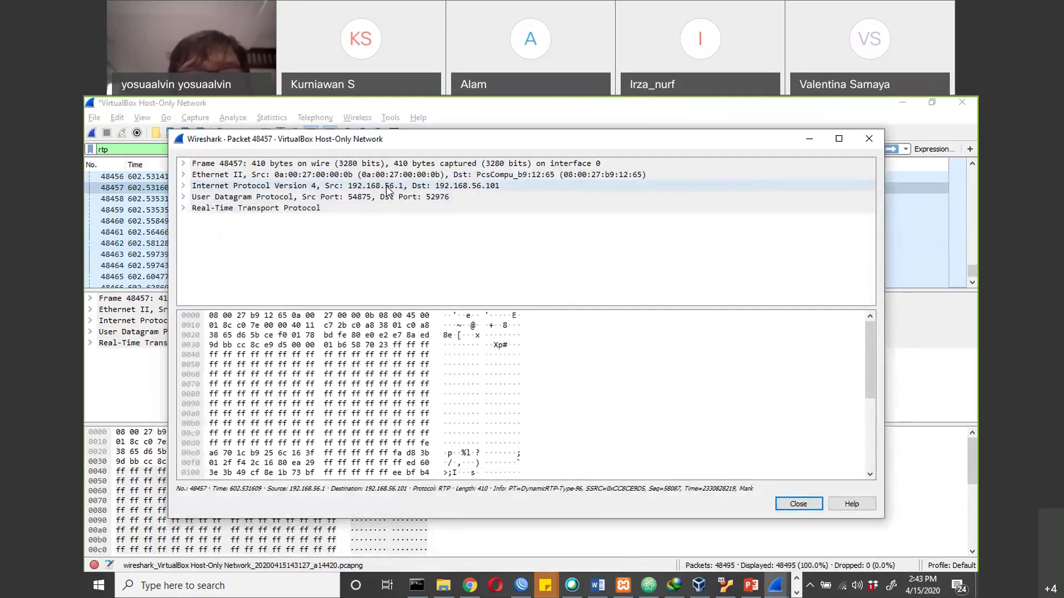
mouse_move(870, 384)
left_mouse_down()
mouse_move(870, 467)
mouse_move(870, 389)
left_mouse_up()
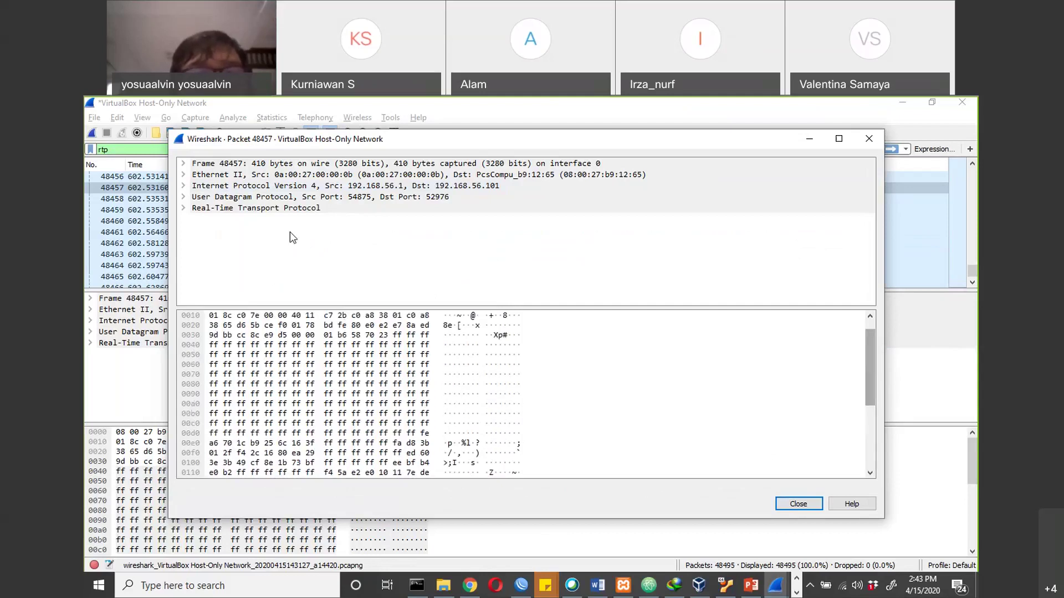
double_click(201, 209)
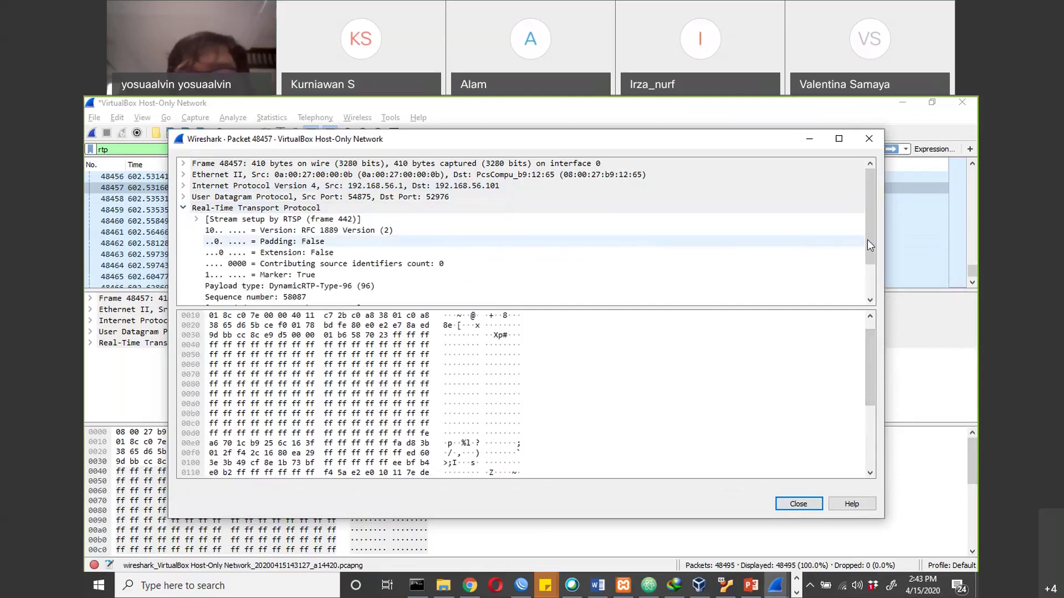
left_click_drag(870, 240, 866, 277)
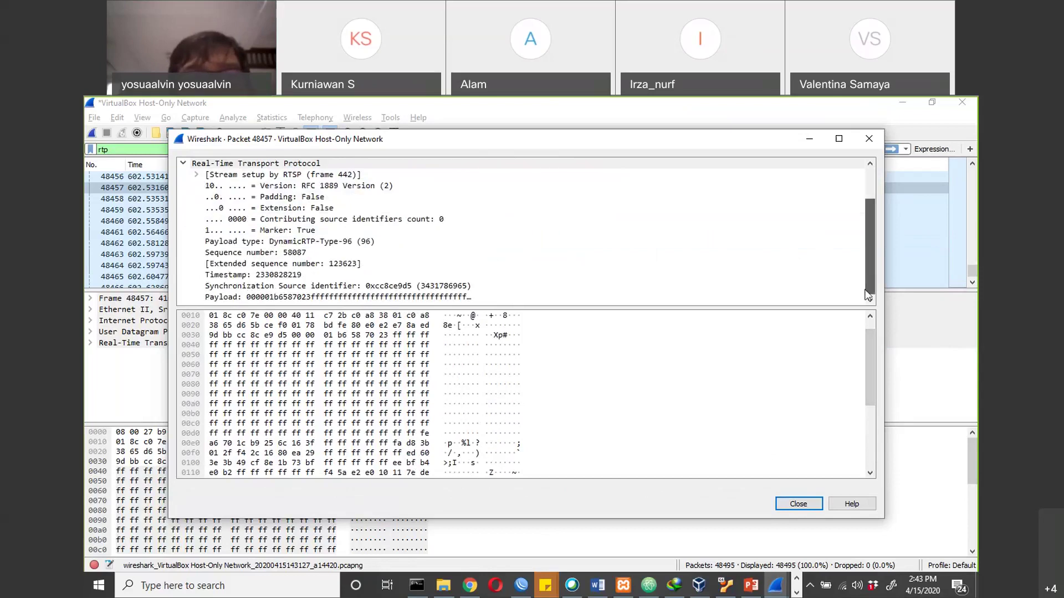
left_click(480, 302)
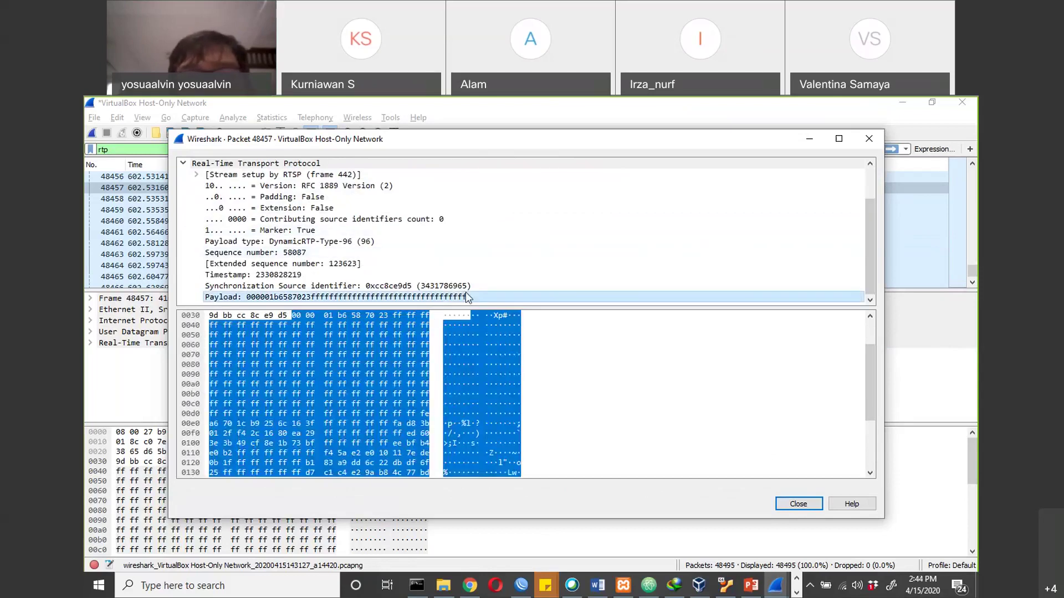
left_click(868, 139)
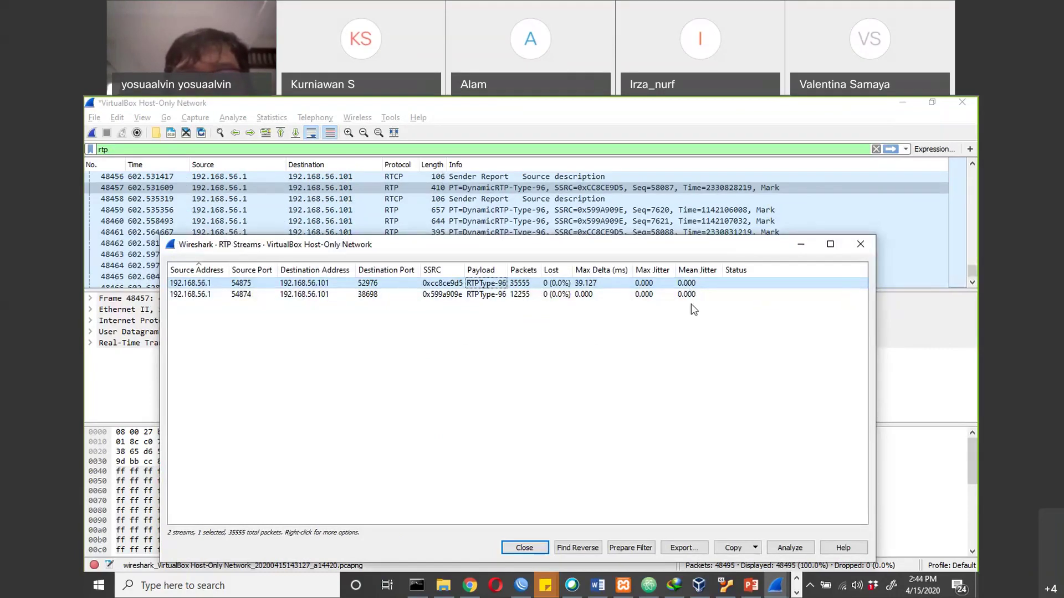
left_click(862, 248)
Run RTP Stream Analysis on the selected packet's stream, examining its forward packets and graph, and briefly check the stream in RTP Player.
left_click(315, 118)
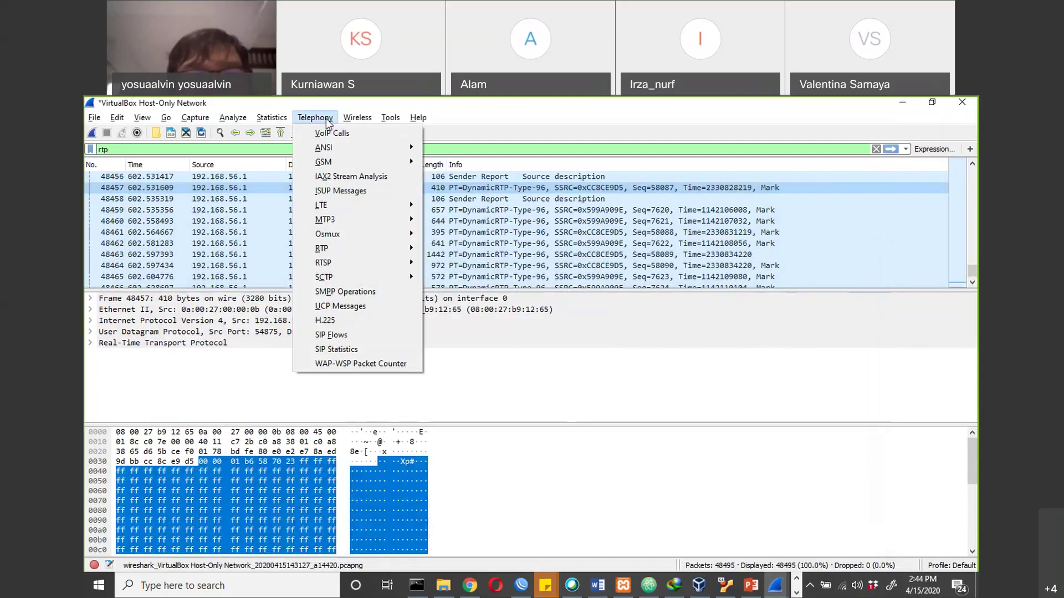
mouse_move(355, 222)
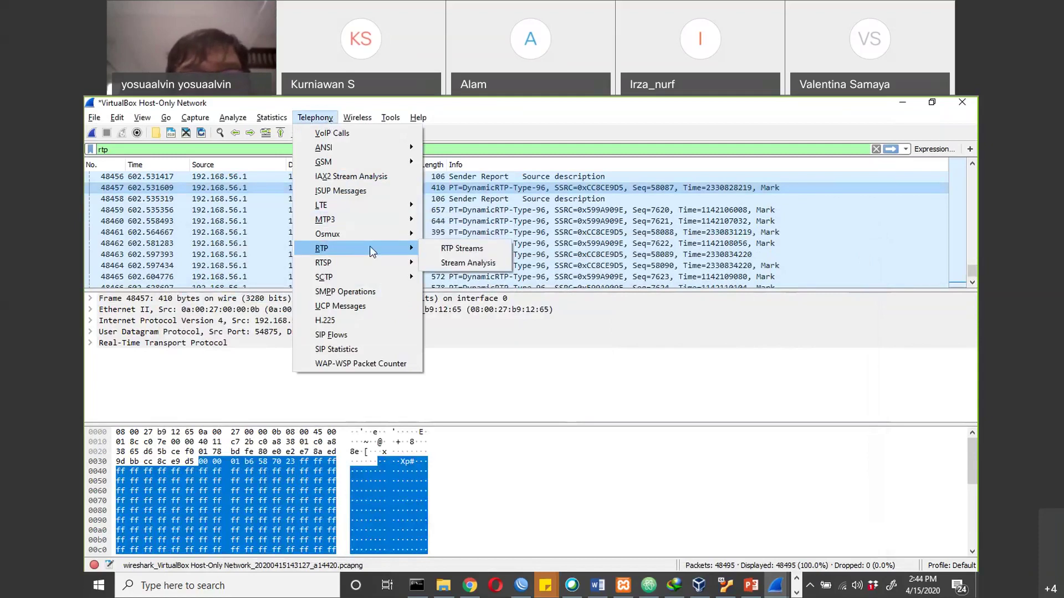
left_click(453, 262)
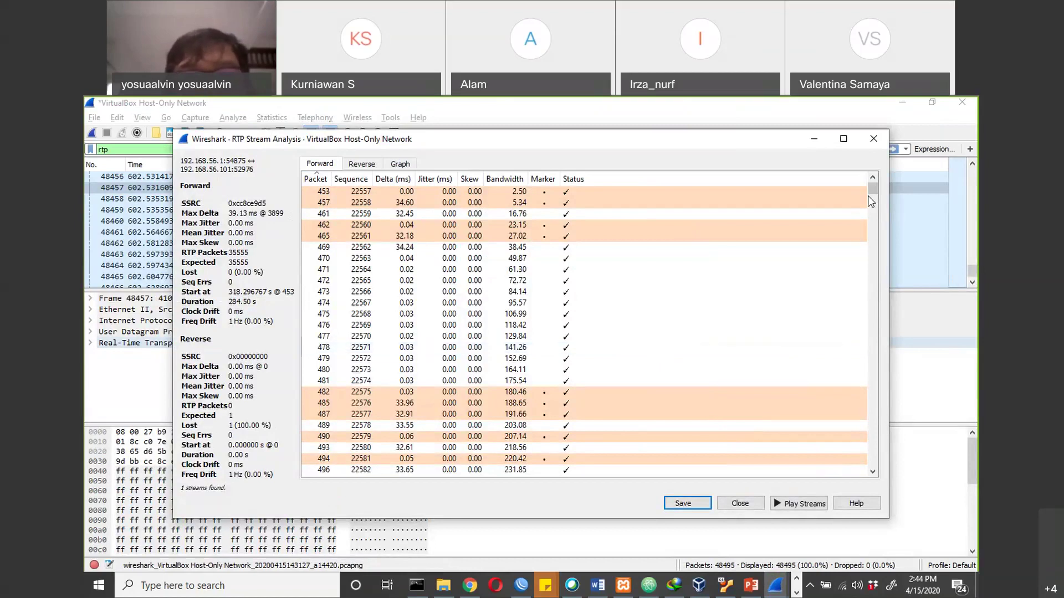
mouse_move(869, 189)
left_mouse_down()
mouse_move(874, 260)
mouse_move(876, 189)
mouse_move(400, 145)
left_mouse_up()
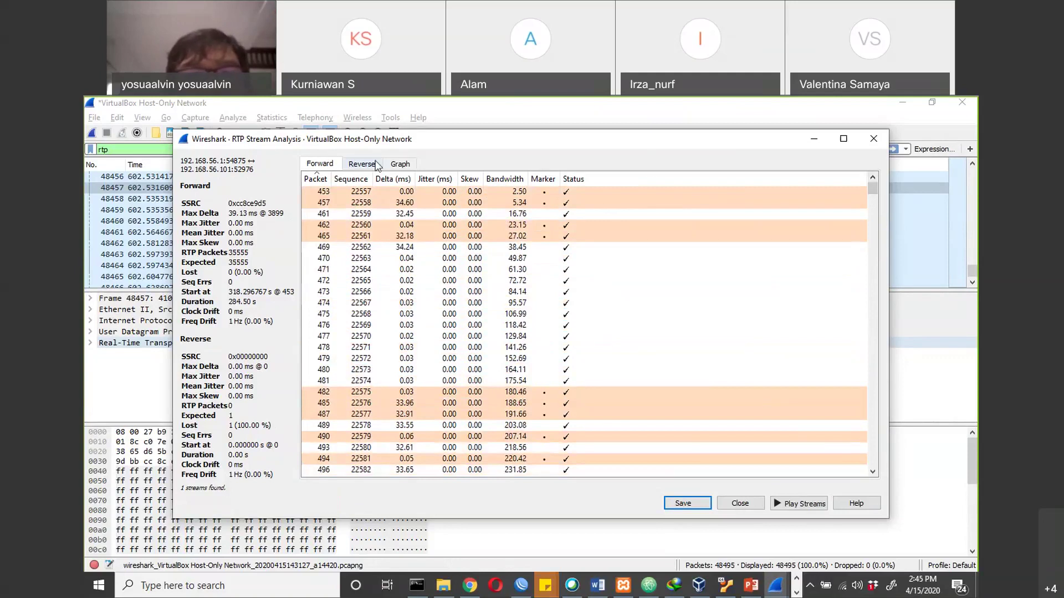
left_click(398, 164)
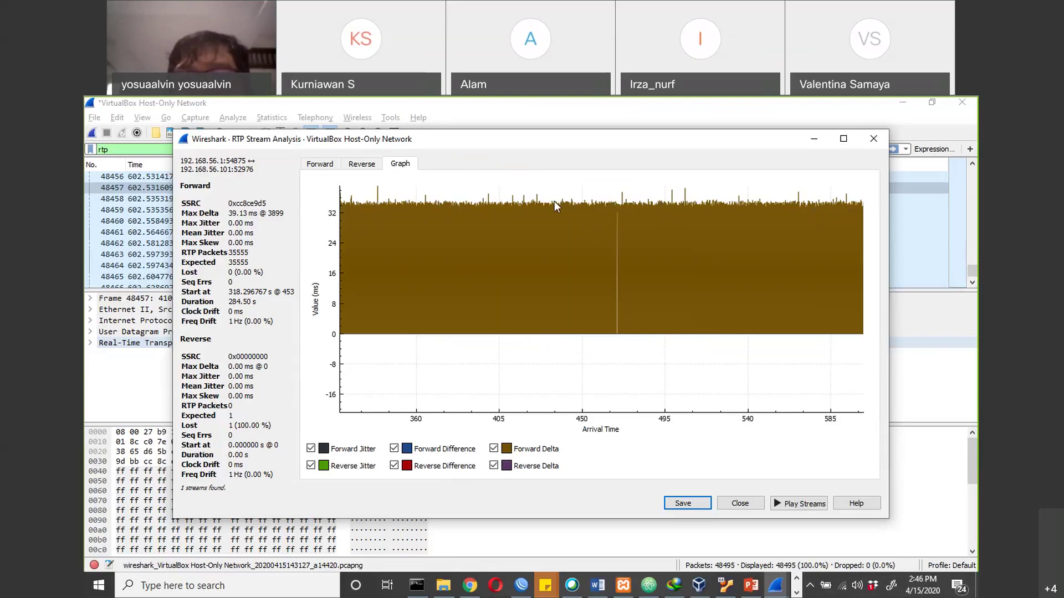
left_click(780, 506)
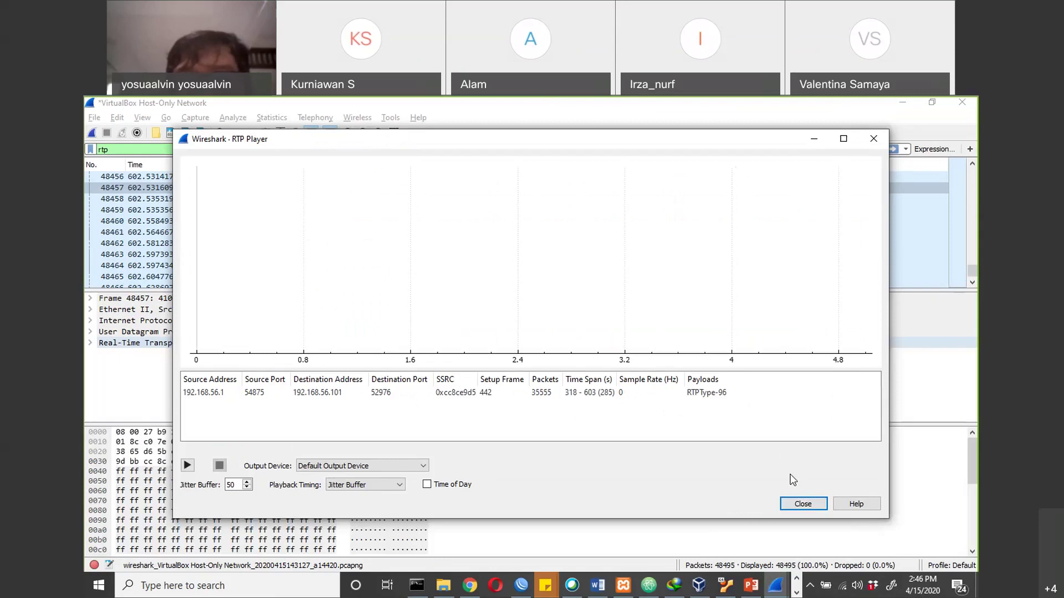
left_click(796, 504)
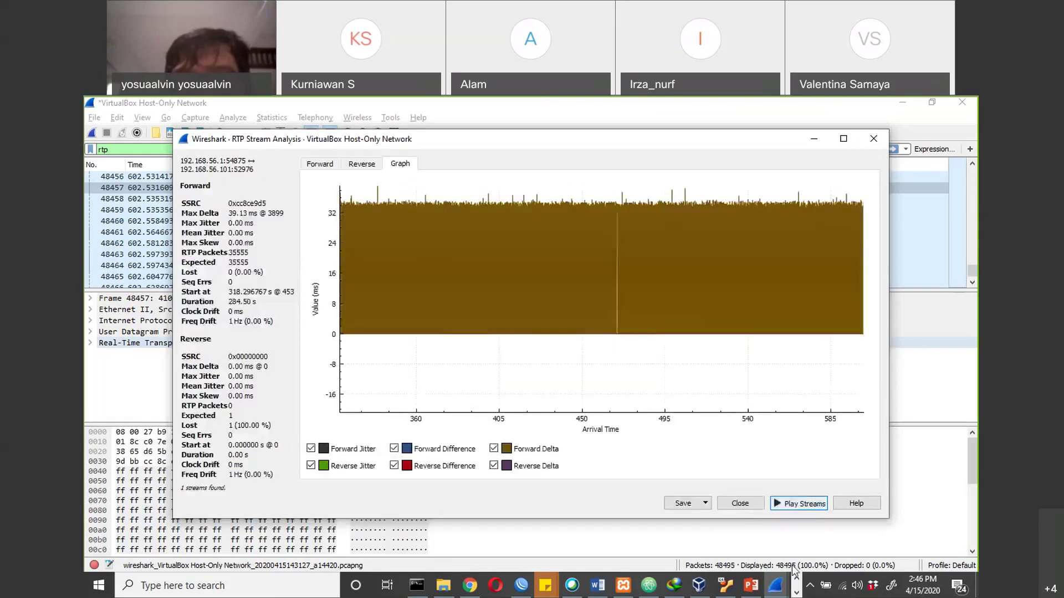
Open the exported RTP.csv from File Explorer's recent files and bring it up in Excel.
left_click(795, 589)
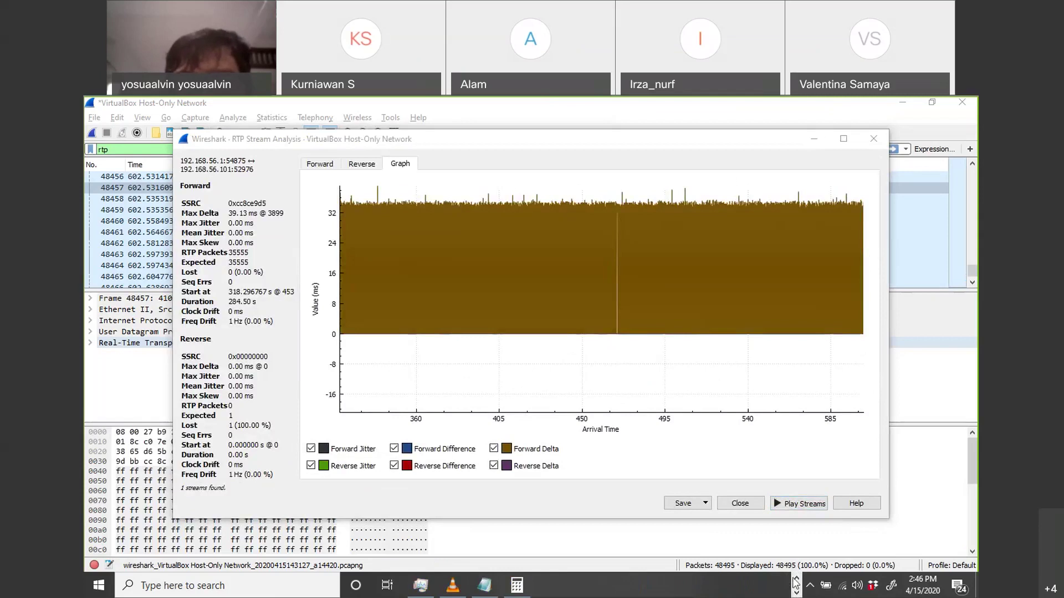
left_click(796, 578)
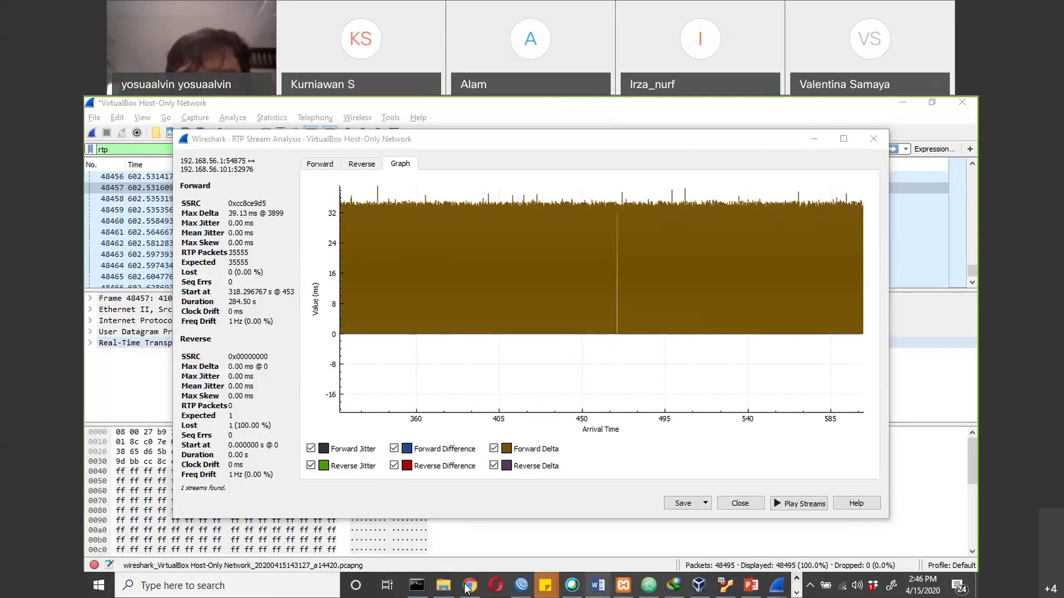
left_click(460, 532)
double_click(353, 356)
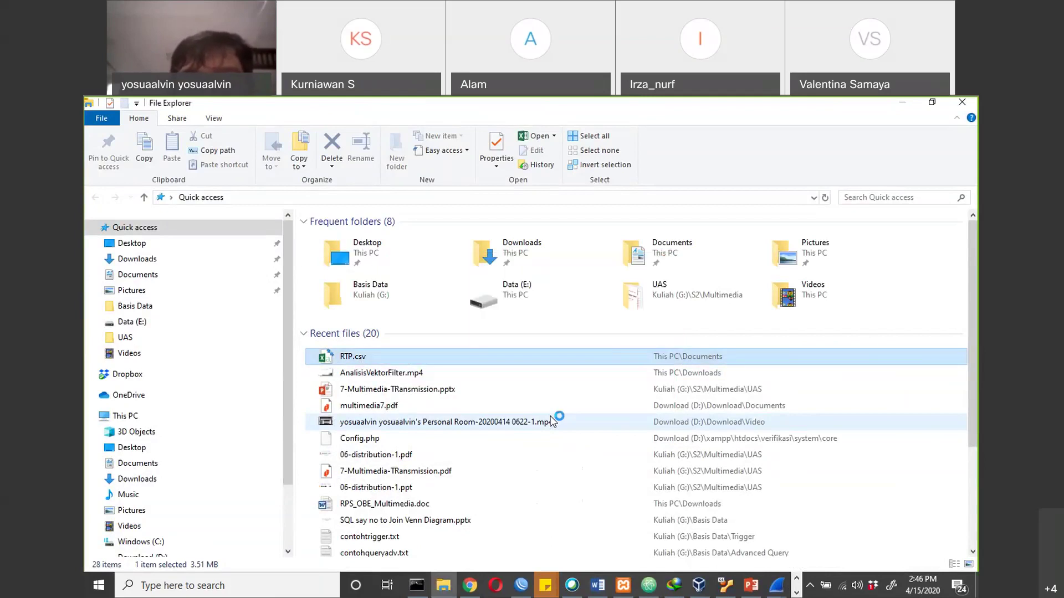
left_click(797, 592)
left_click(549, 585)
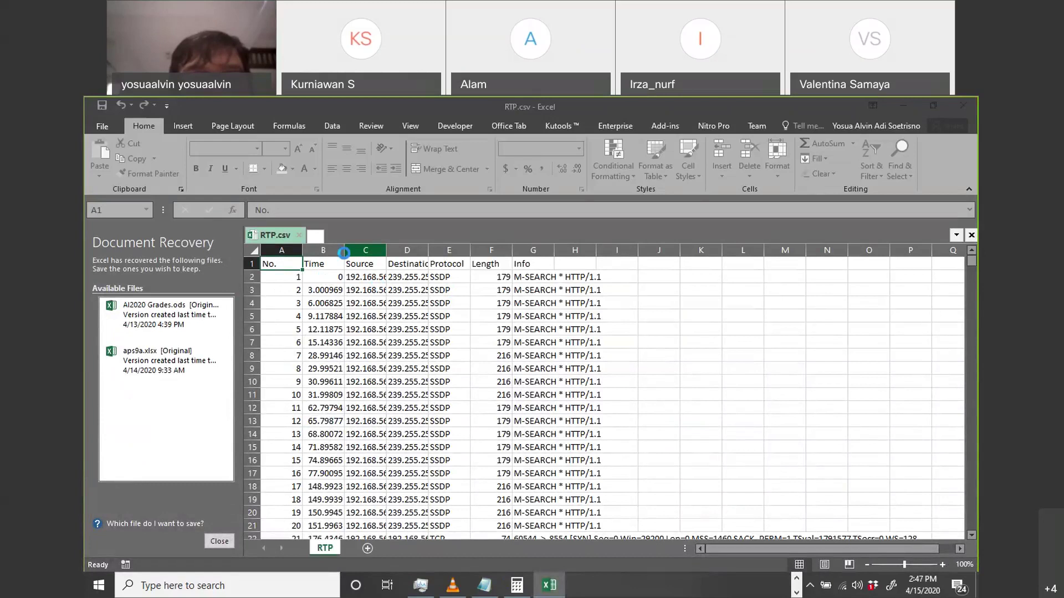
Fit the Time column to its contents and look through the exported packet rows in RTP.csv.
double_click(344, 253)
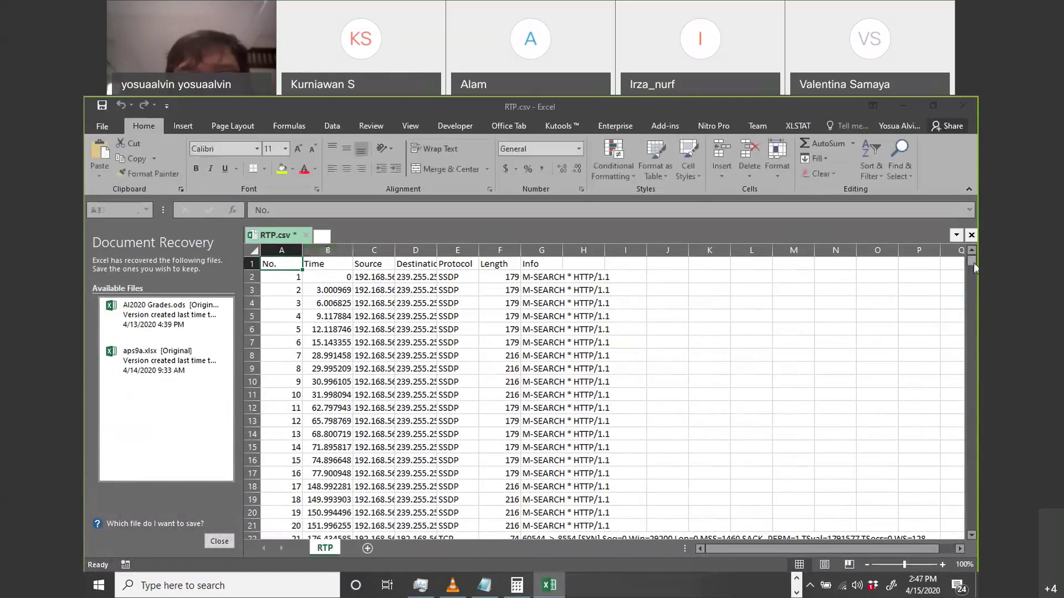
mouse_move(973, 262)
left_mouse_down()
mouse_move(967, 346)
mouse_move(975, 266)
left_mouse_up()
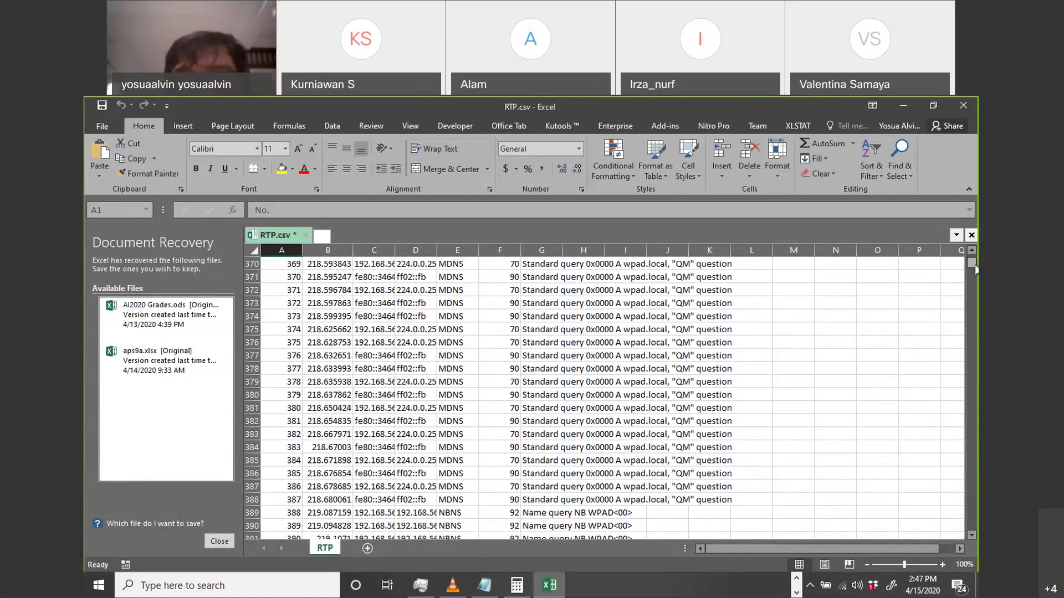
left_click_drag(975, 269, 962, 482)
left_click_drag(963, 490, 970, 259)
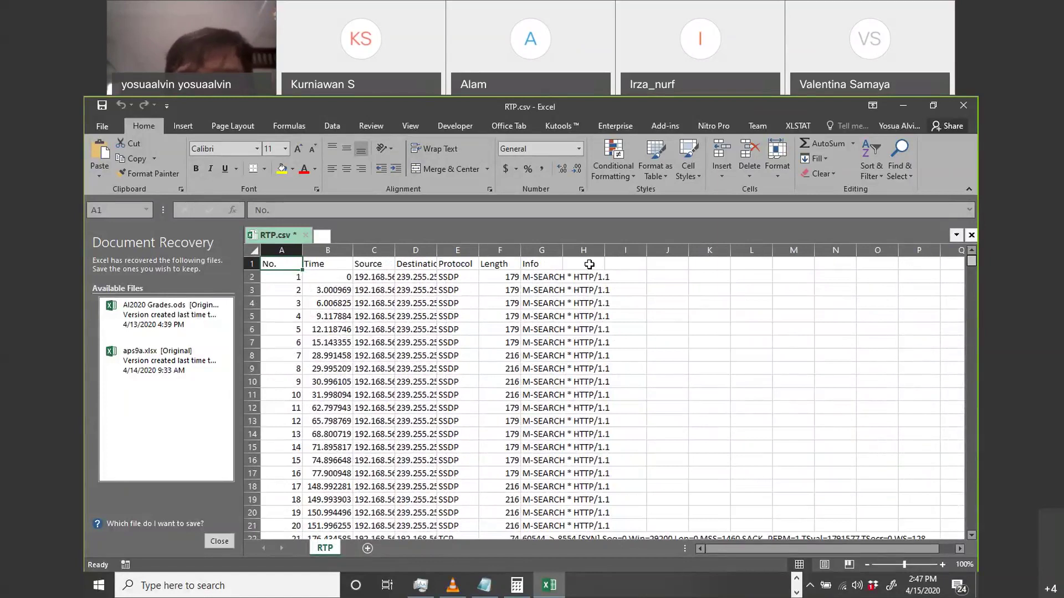
Switch to the main Wireshark window, sort the packets by ascending time, and go to the first packet.
left_click(796, 580)
mouse_move(779, 588)
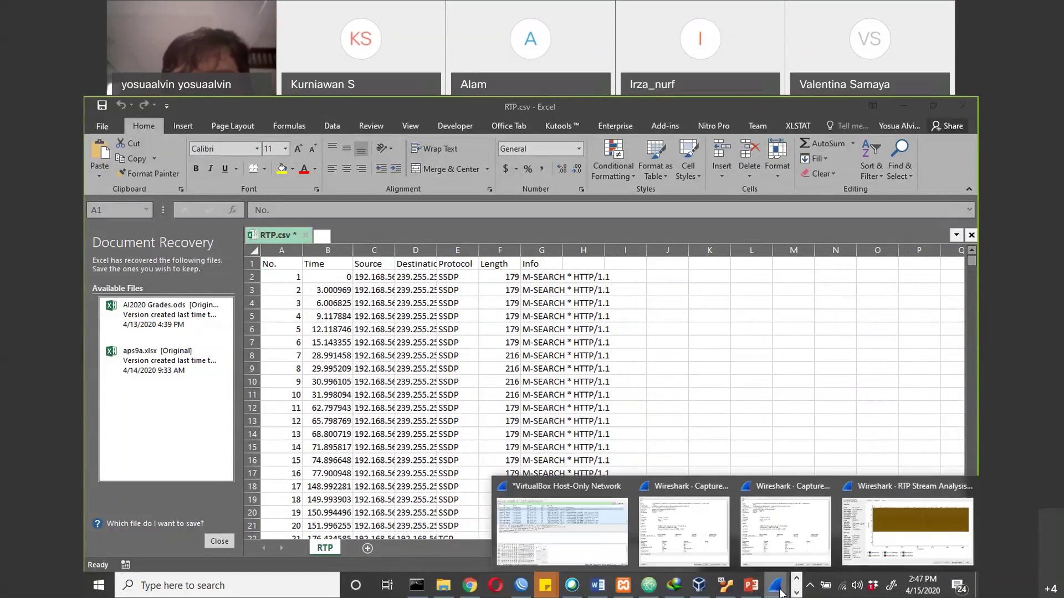
left_click(602, 537)
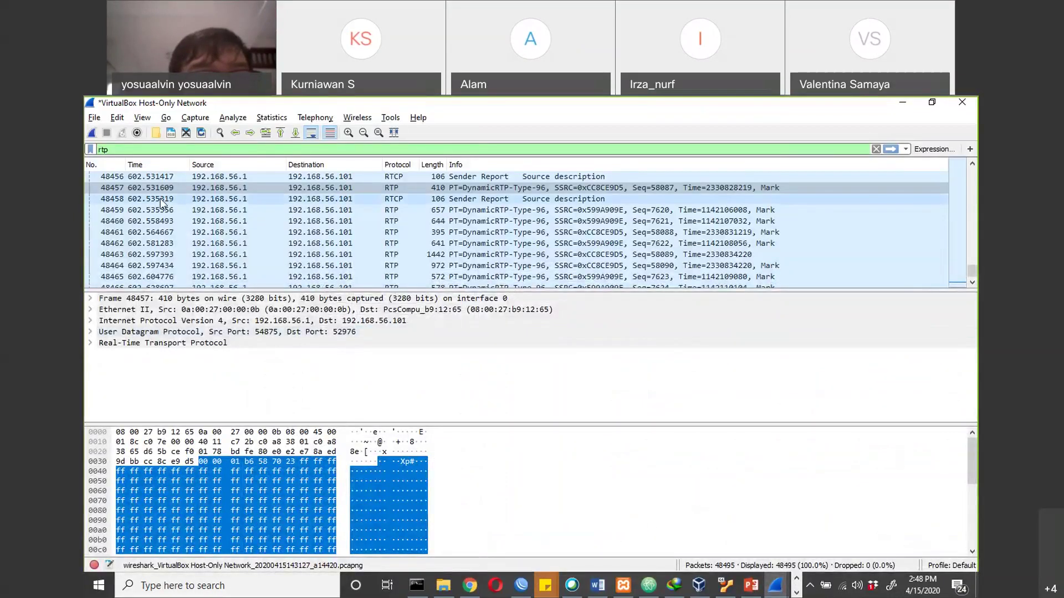
left_click(158, 160)
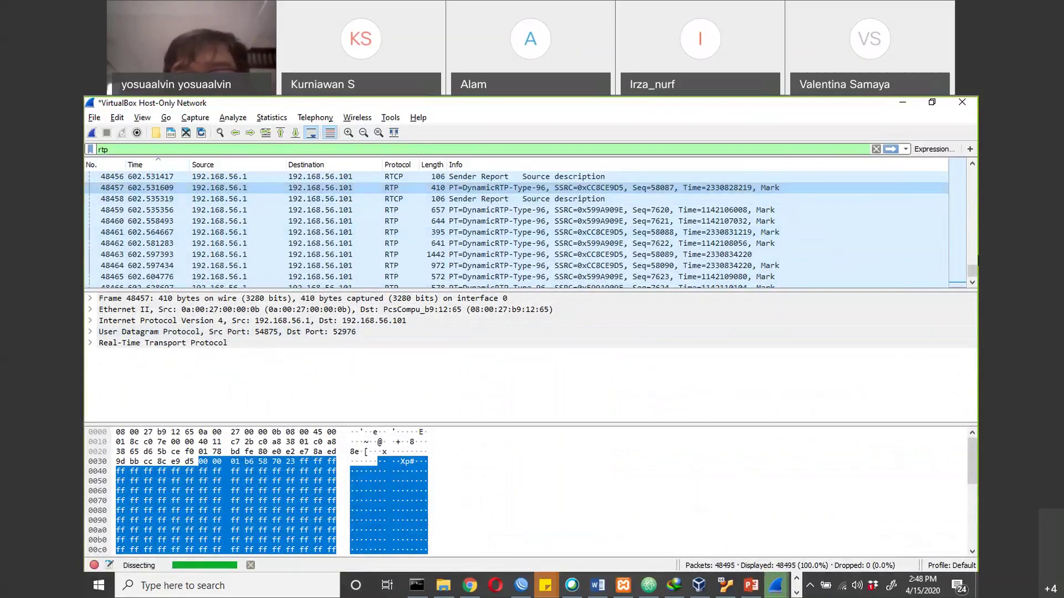
left_click_drag(973, 268, 973, 175)
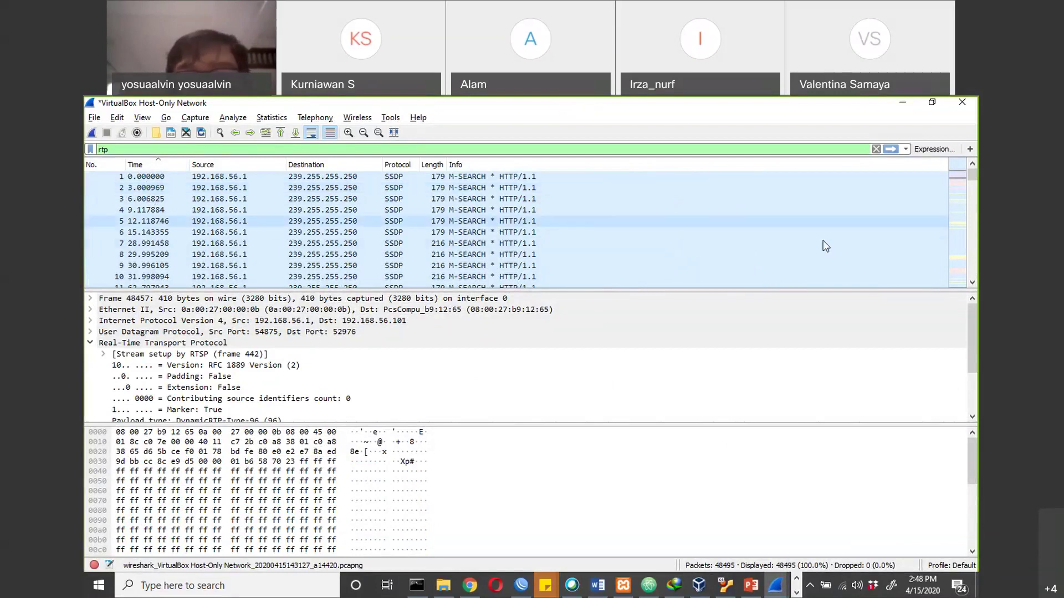
left_click_drag(971, 188, 975, 166)
left_click(94, 118)
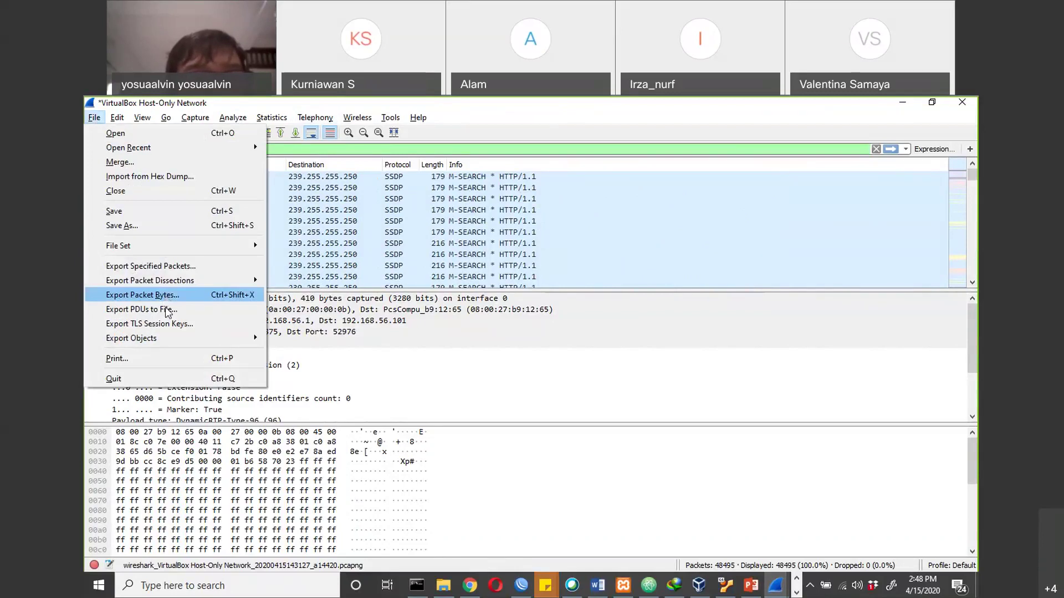
mouse_move(167, 336)
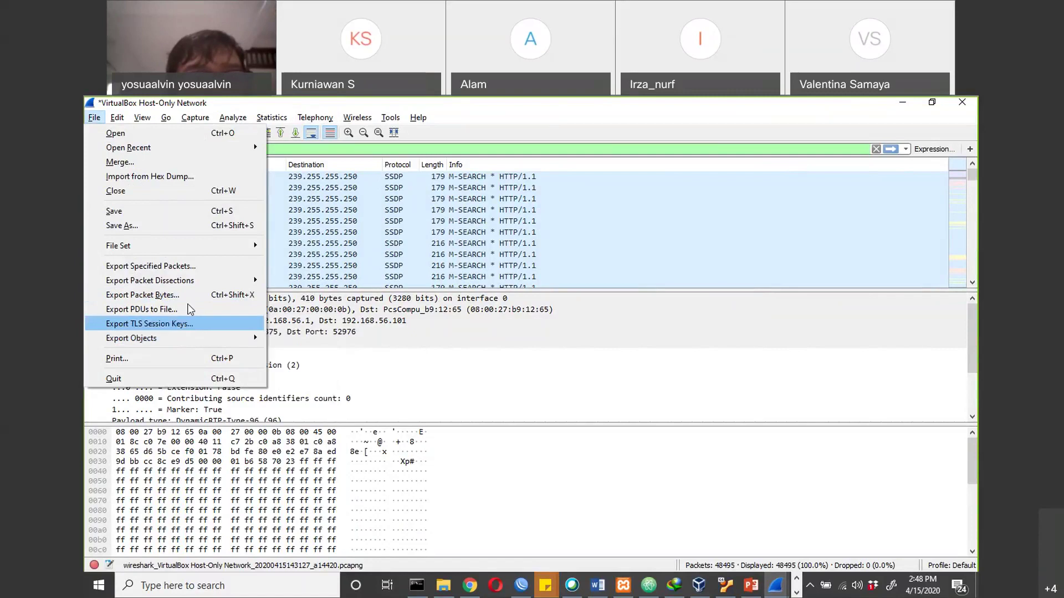
mouse_move(196, 282)
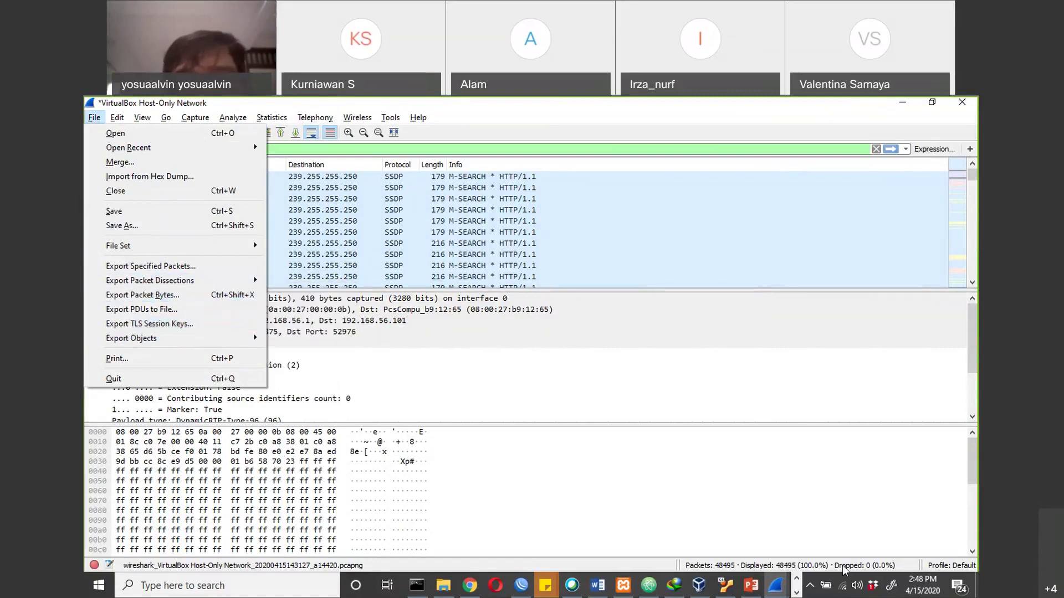
Switch to Excel and review the RTP.csv rows from the first to the last packet, selecting the last packet's number.
left_click(796, 592)
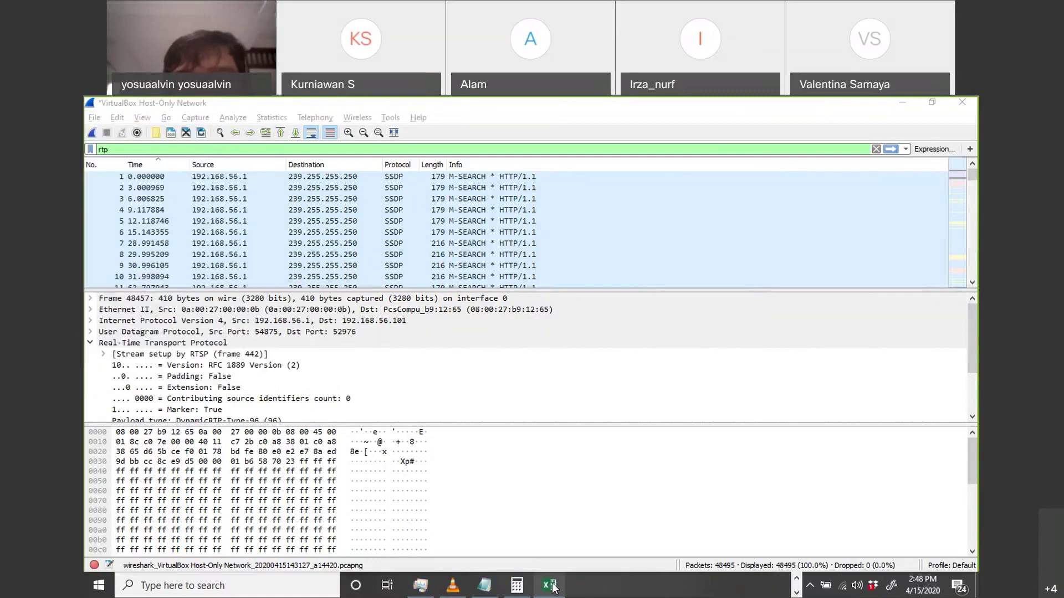
left_click(551, 586)
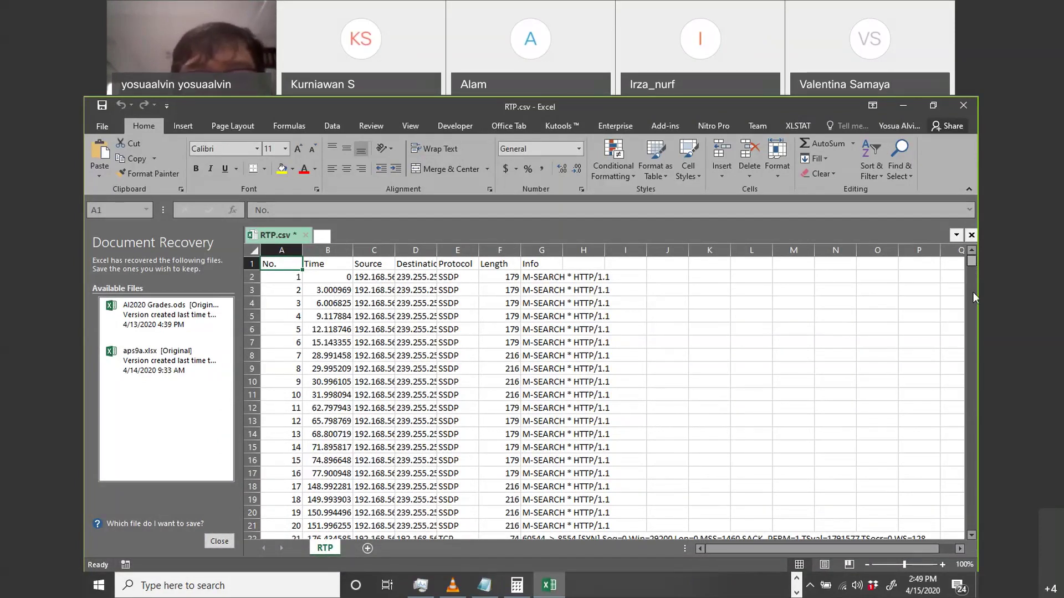
left_click_drag(971, 261, 964, 534)
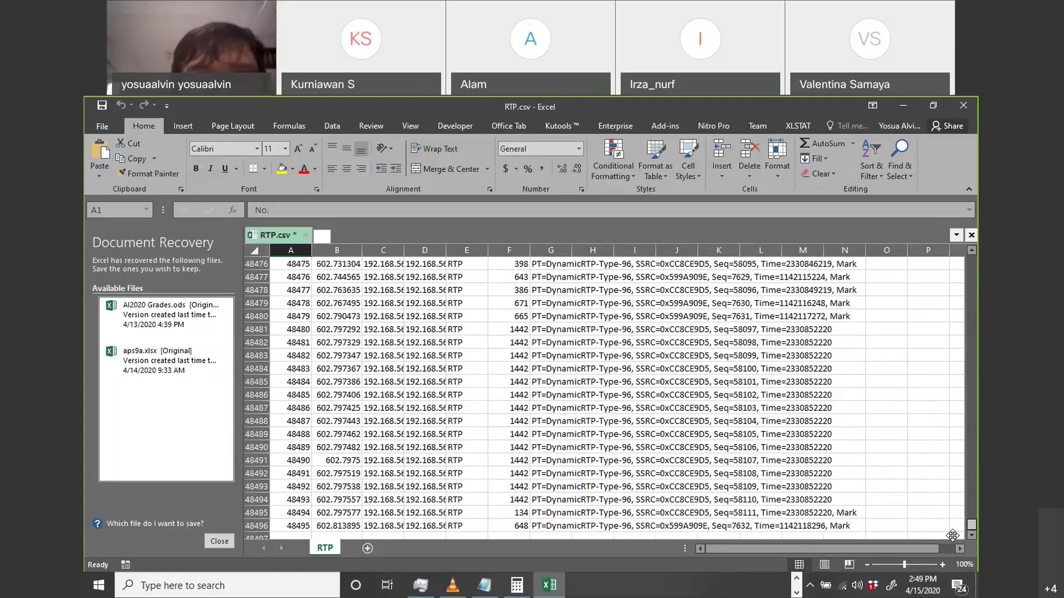
left_click(305, 526)
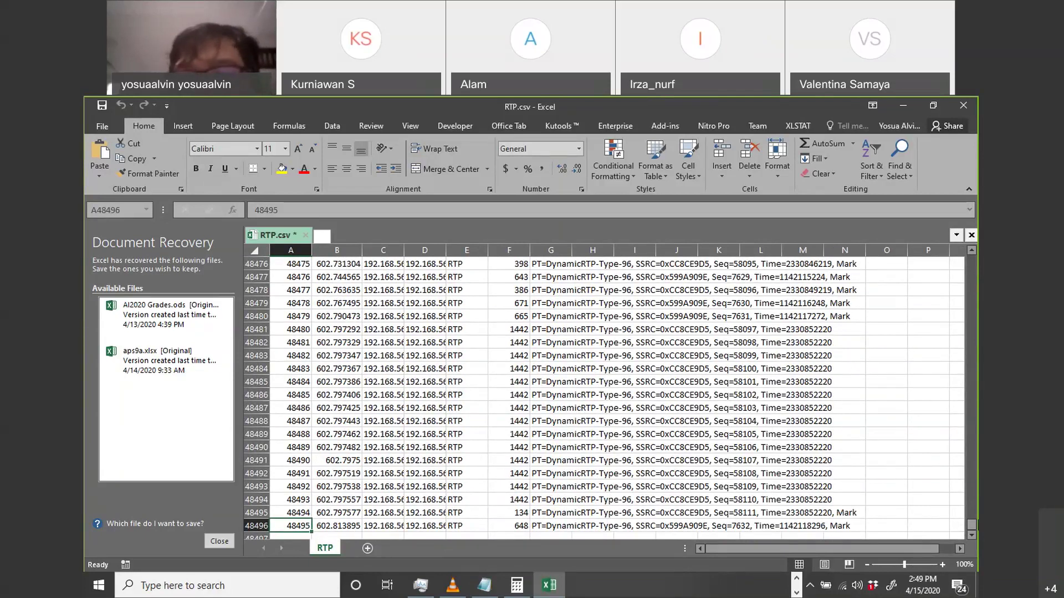
left_click_drag(973, 523, 973, 256)
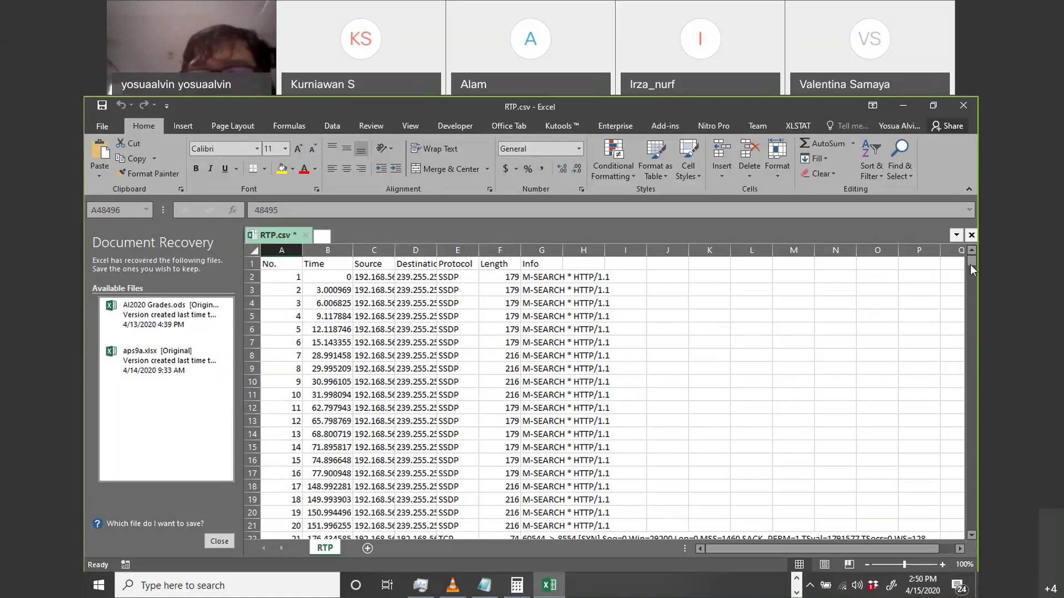
left_click_drag(970, 264, 305, 533)
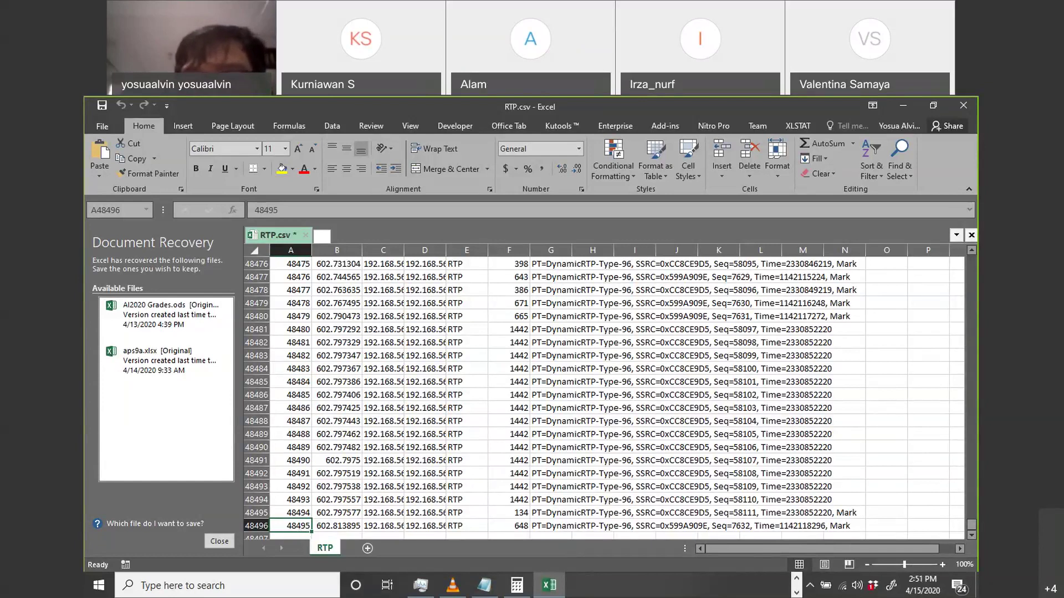
Switch to the 7-Multimedia-TRansmission.pptx presentation in PowerPoint at its Key points slide.
left_click(796, 580)
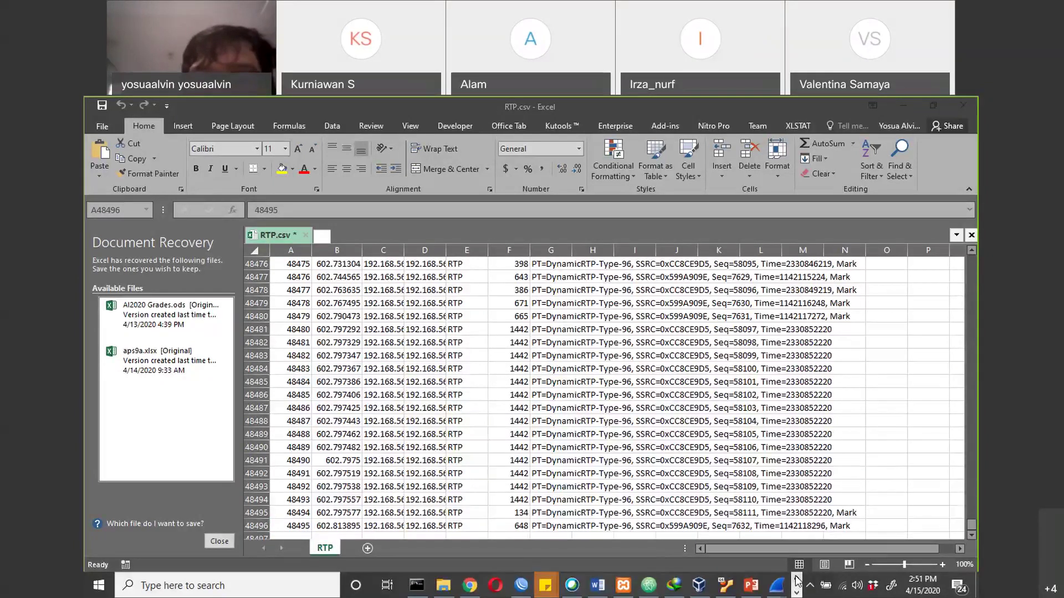
left_click(748, 587)
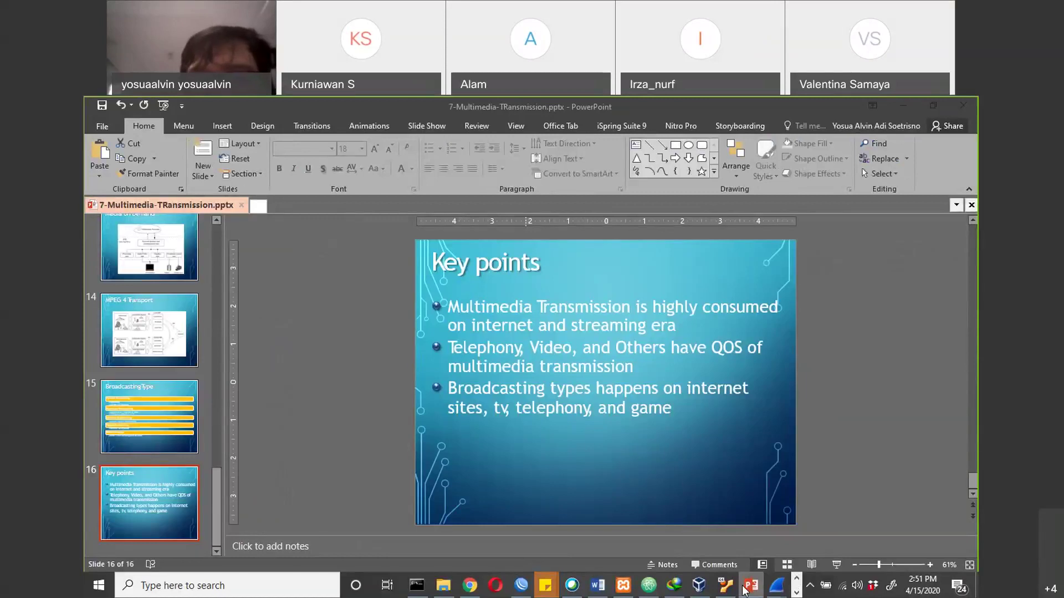